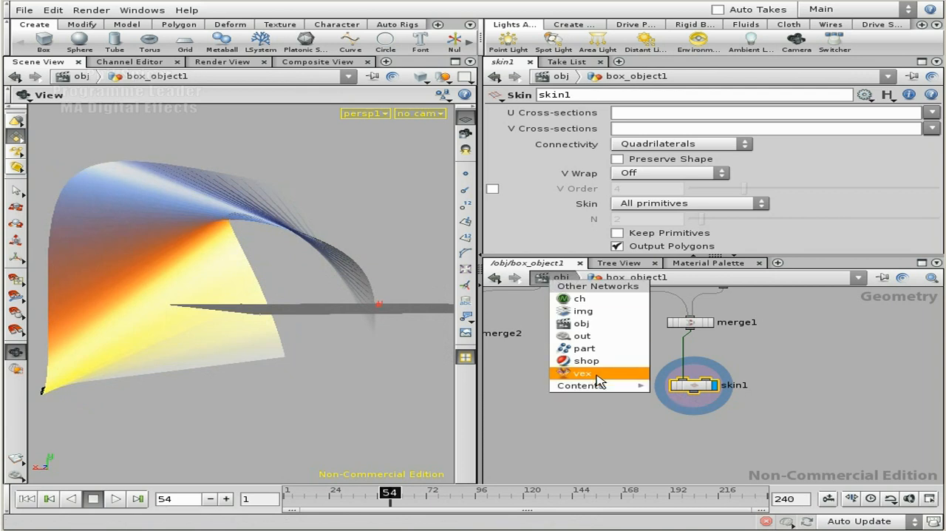
Switch the network editor to the VEX Builder networks, enlarge its pane and add a VEX Surface SHOP Type node
left_click(599, 376)
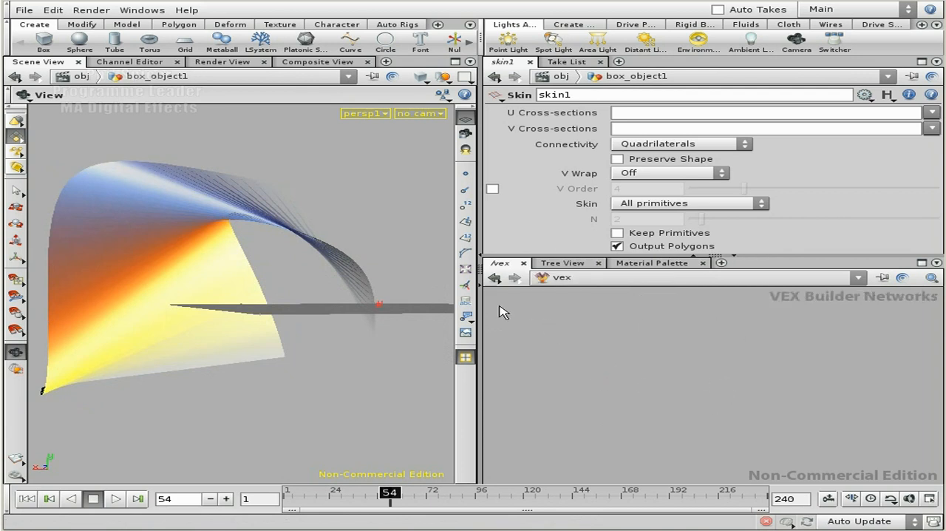
left_click_drag(482, 301, 348, 299)
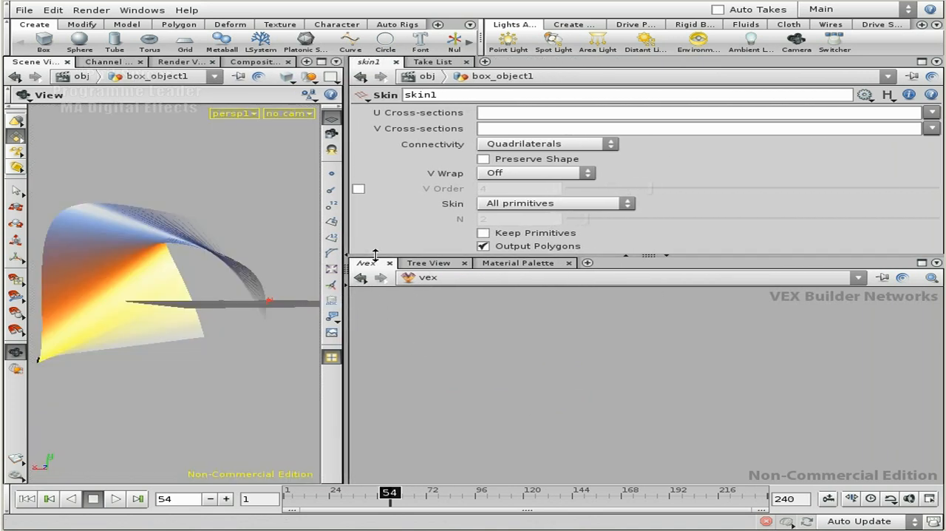
left_click_drag(375, 255, 376, 244)
key("Tab")
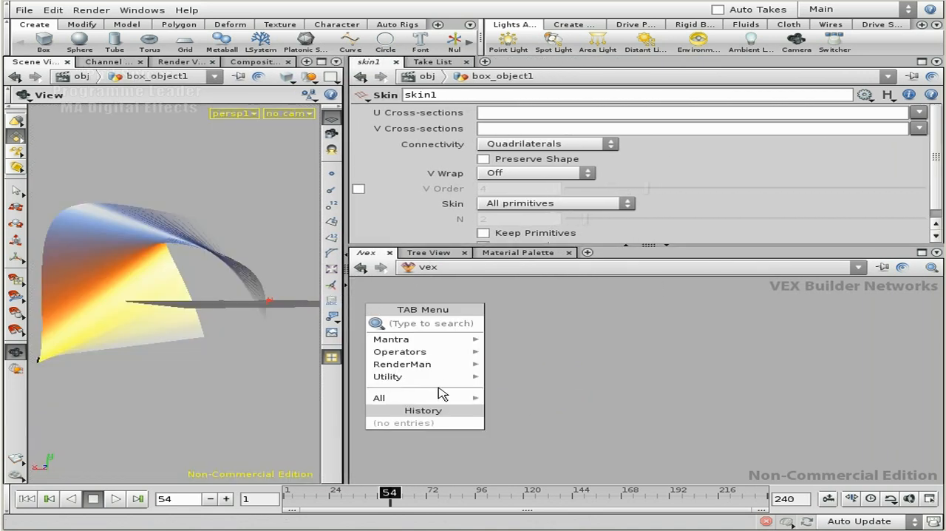
mouse_move(439, 397)
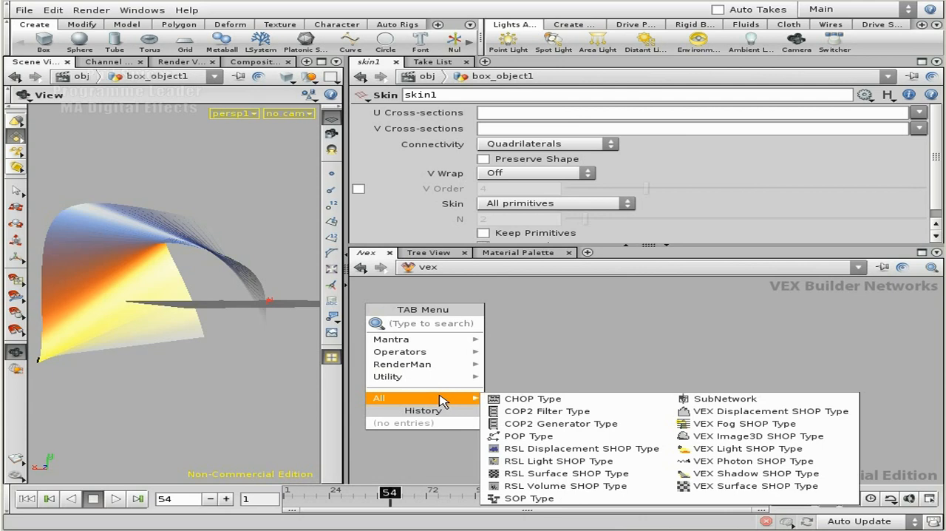
left_click(769, 486)
left_click(539, 334)
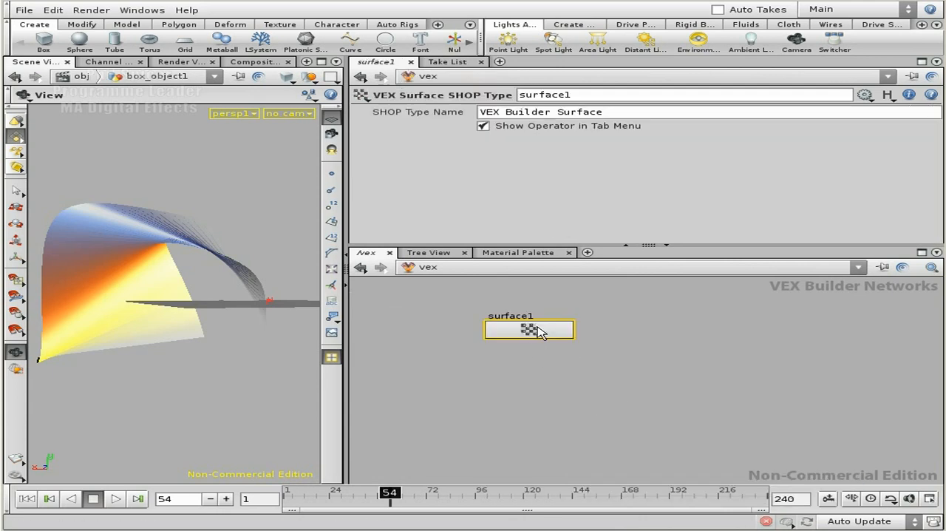
Set both the surface node's name and its SHOP Type Name to pcTrail
left_click_drag(578, 96, 516, 98)
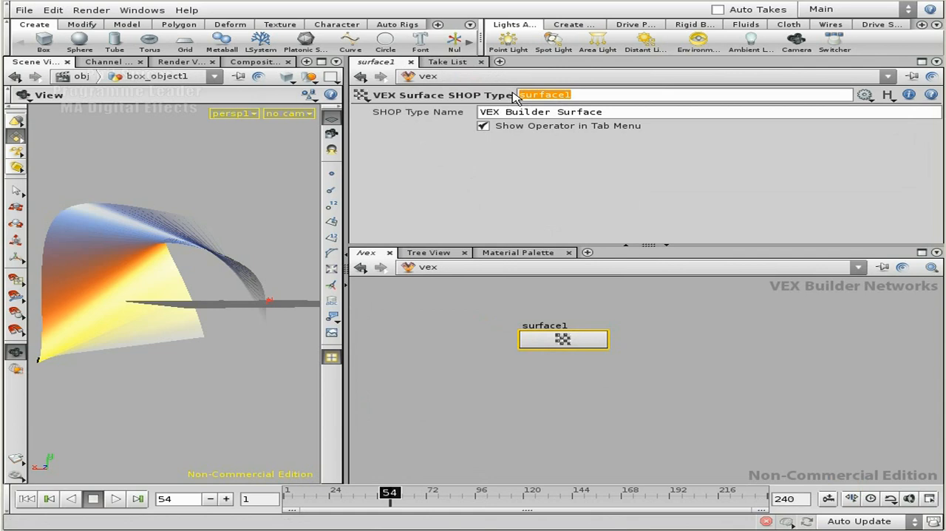
type("pcTrai")
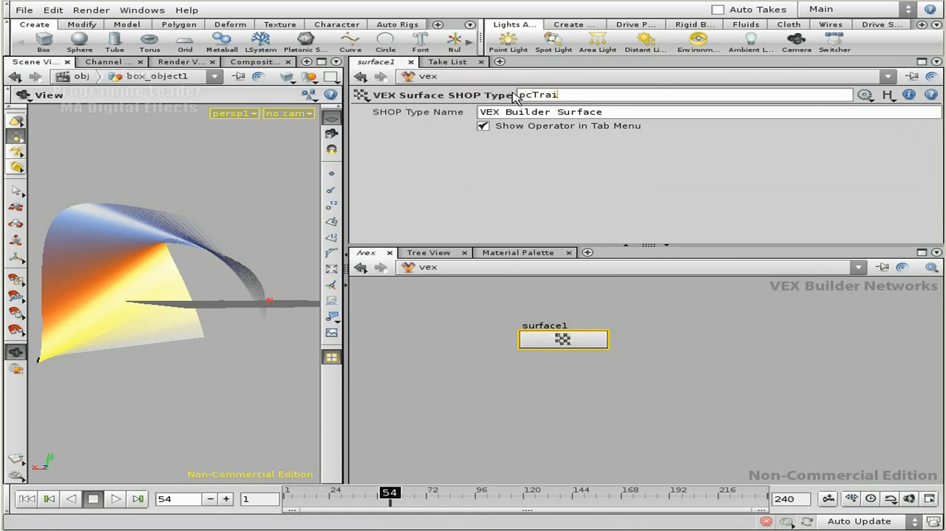
type("l")
key("Tab")
type("pcT")
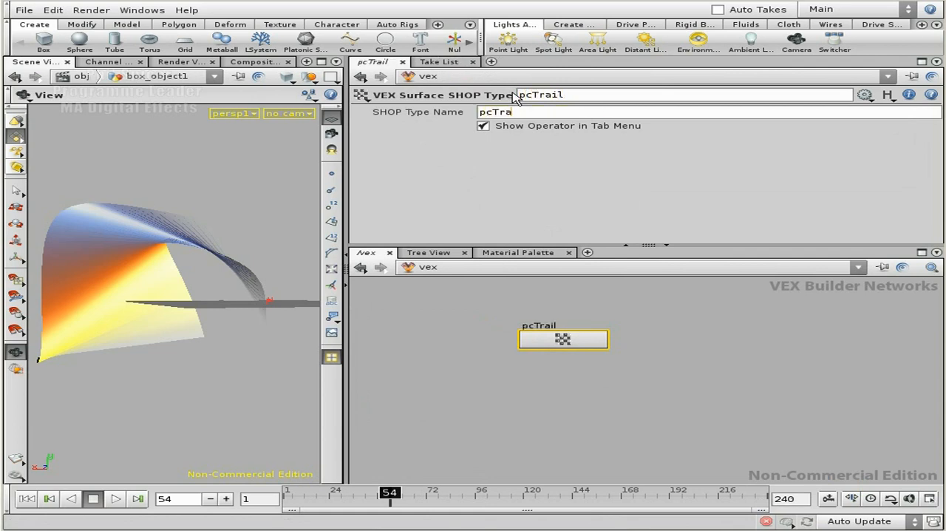
Enter the pcTrail network and add a Parameter node in front of the output1 node
left_click_drag(628, 298, 560, 360)
key("i")
right_click_drag(589, 332, 711, 359)
middle_click_drag(712, 359, 705, 232)
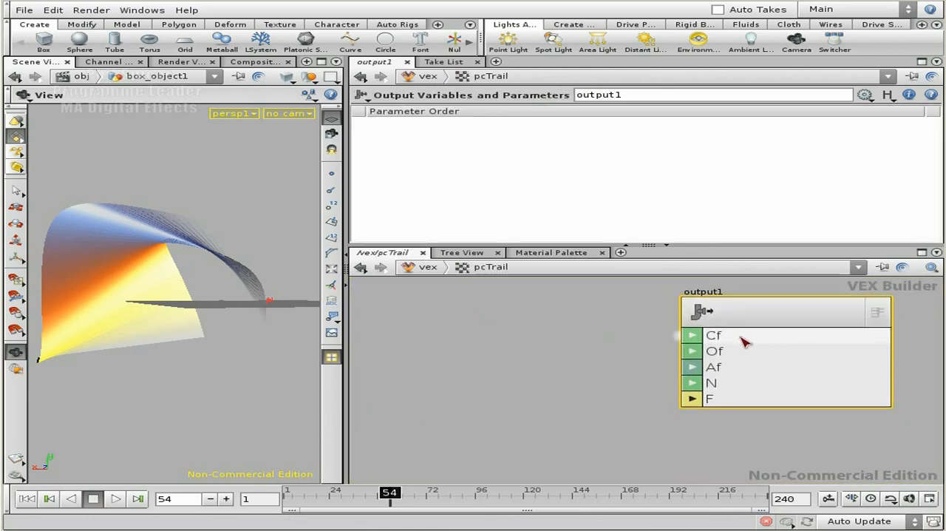
scroll(627, 337, "down", 2)
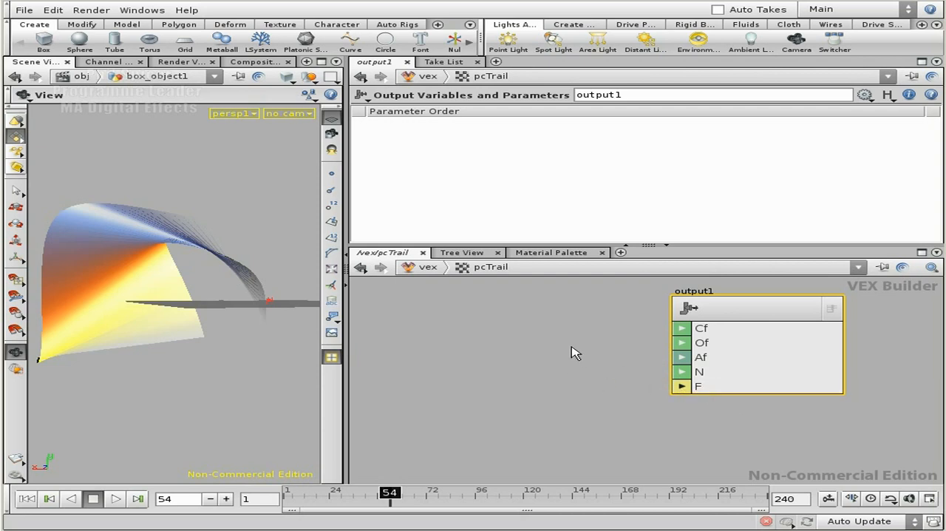
scroll(580, 358, "down", 2)
scroll(584, 377, "down", 1)
middle_click_drag(527, 350, 649, 368)
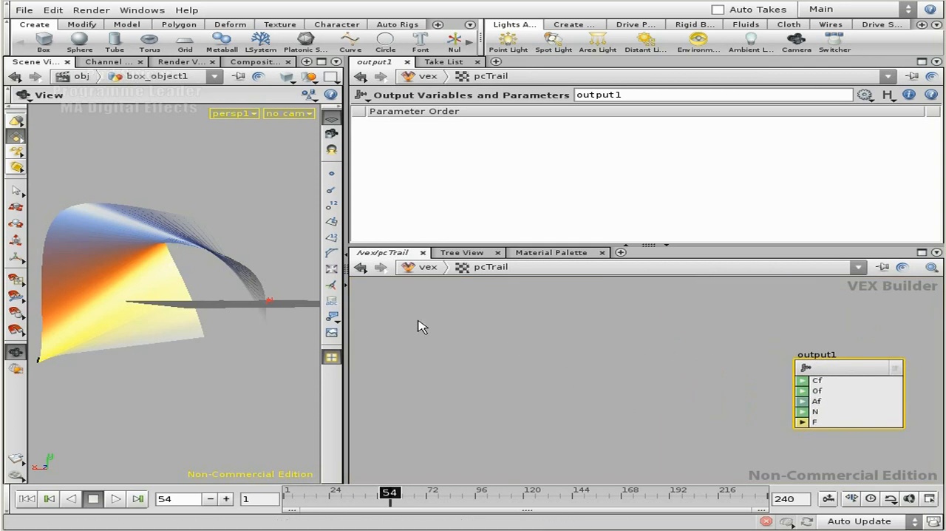
key("Tab")
type("par")
left_click(680, 344)
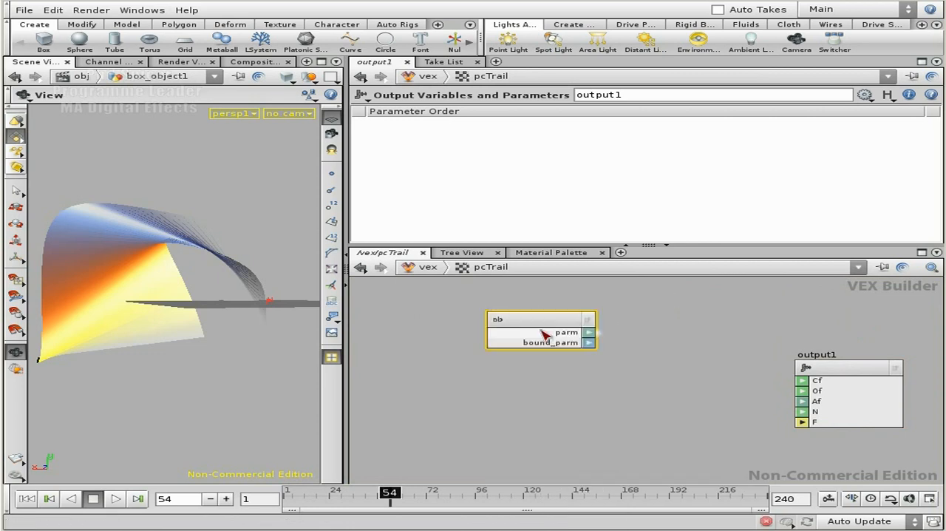
left_click(543, 336)
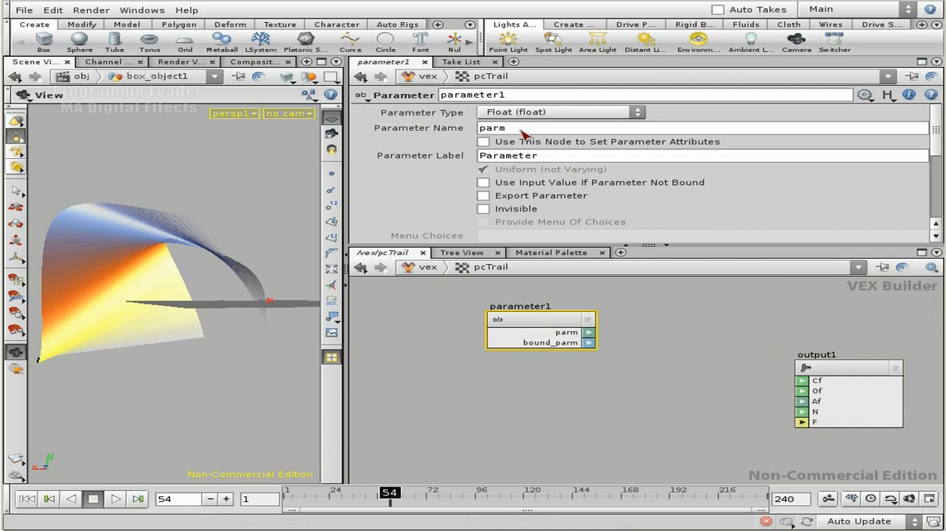
Set the Parameter node's parameter name, parameter label and node name to Cd
double_click(486, 129)
type("Cd")
left_click_drag(533, 157, 480, 156)
type("C")
left_click_drag(526, 96, 442, 97)
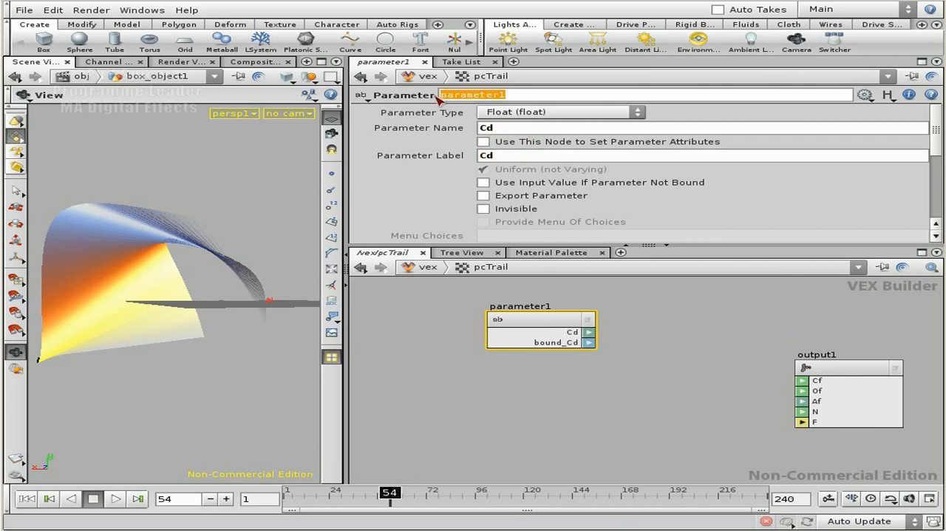
type("C")
key("Return")
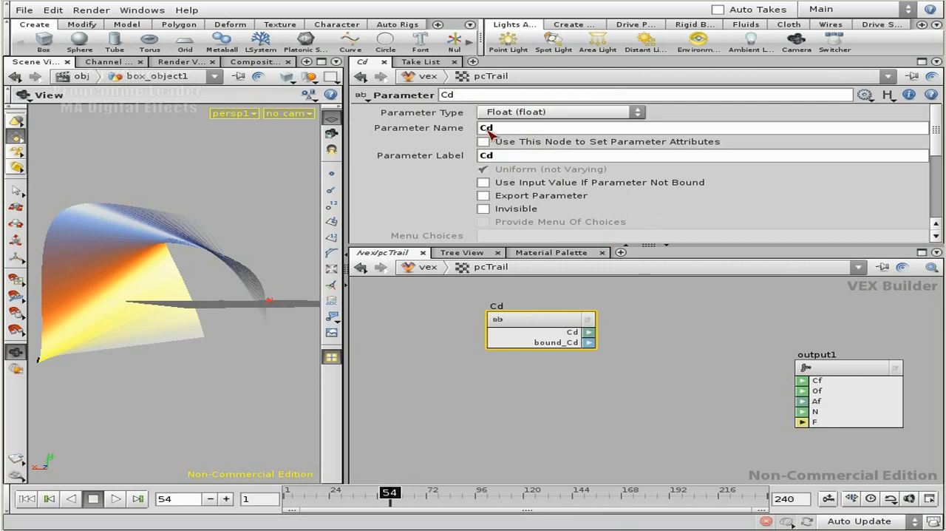
Open the box_object1 geometry network and examine the skin1 node's info for its point attributes, especially the size of Cd
left_click(430, 267)
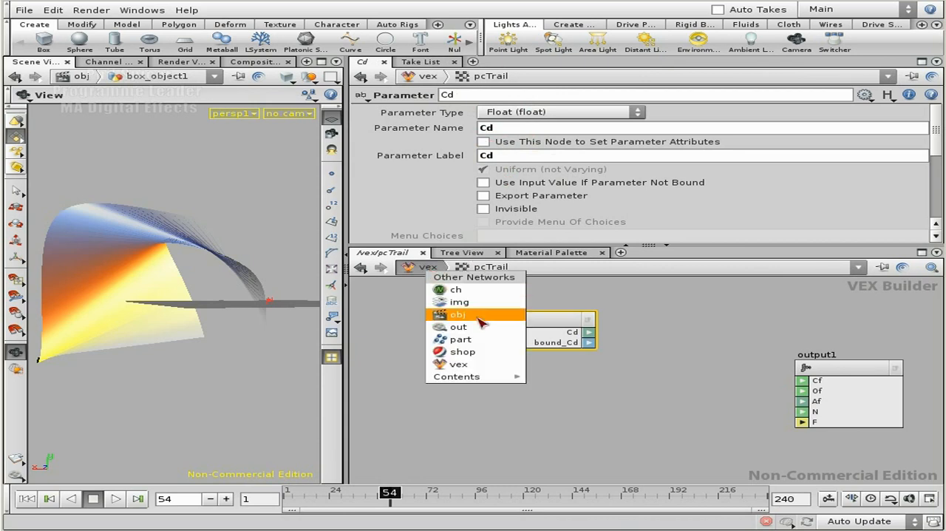
left_click(481, 322)
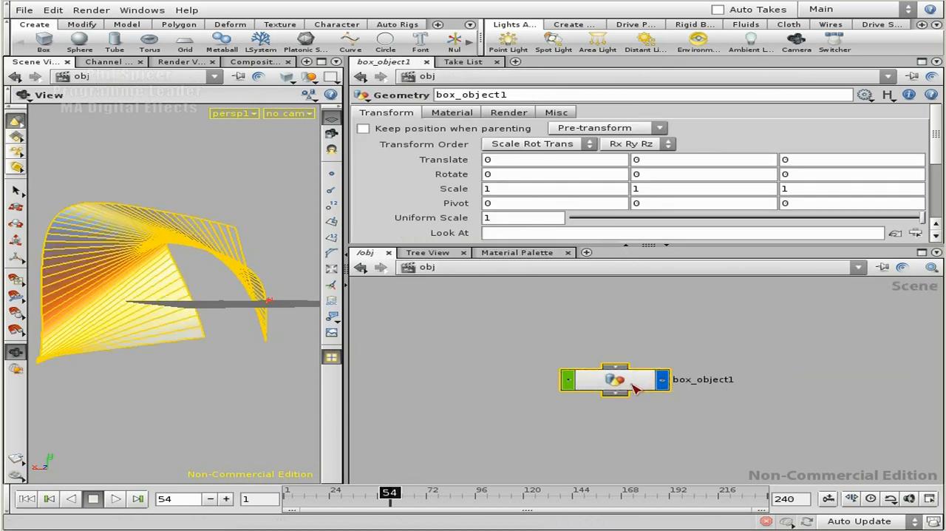
double_click(633, 383)
key("f")
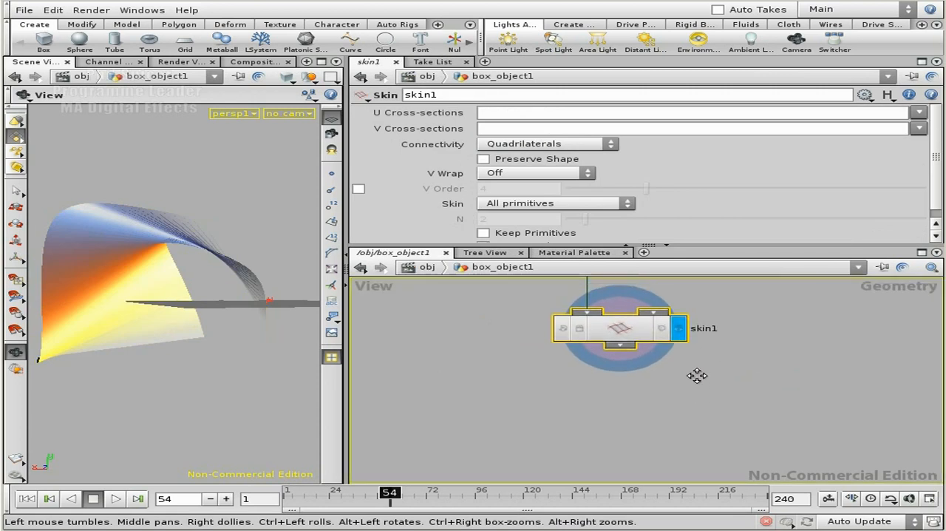
middle_click_drag(697, 371, 680, 441)
middle_click_drag(769, 369, 581, 279)
middle_click_drag(392, 298, 575, 291)
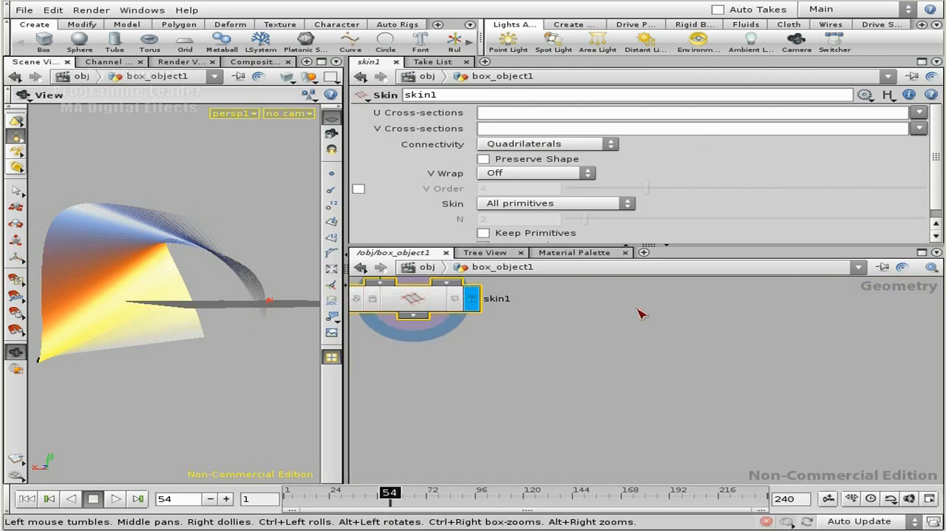
left_click_drag(344, 380, 300, 381)
middle_click_drag(534, 363, 480, 354)
middle_click_drag(347, 291, 869, 429)
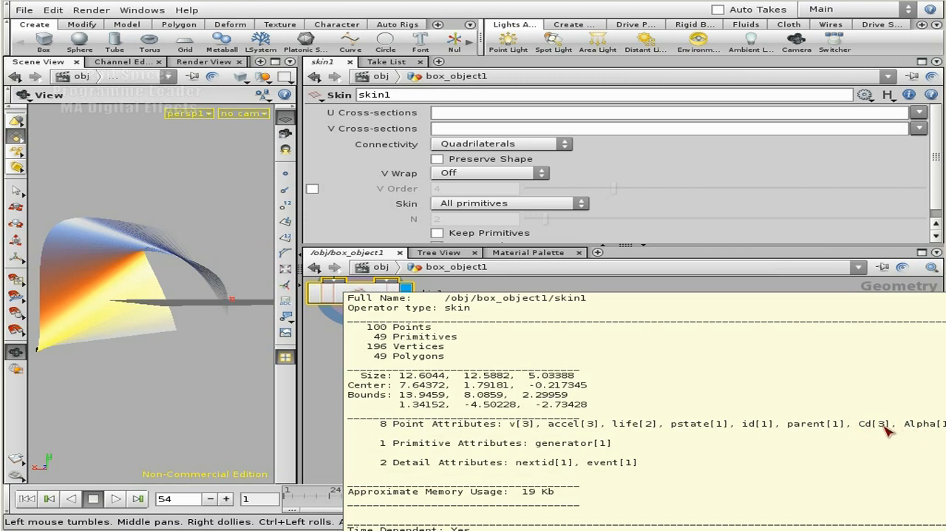
mouse_move(886, 432)
middle_mouse_down()
mouse_move(932, 433)
mouse_move(872, 431)
middle_mouse_up()
middle_click_drag(871, 434, 884, 431)
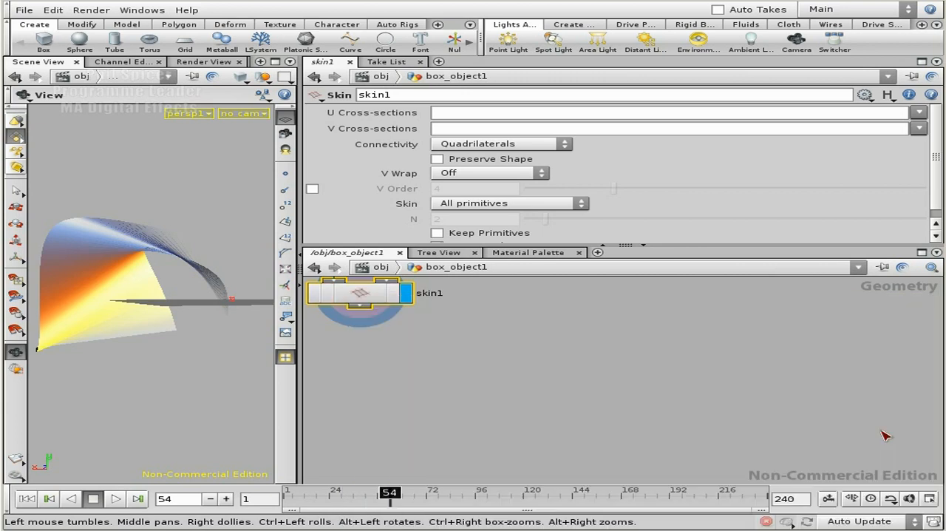
middle_click_drag(503, 370, 640, 420)
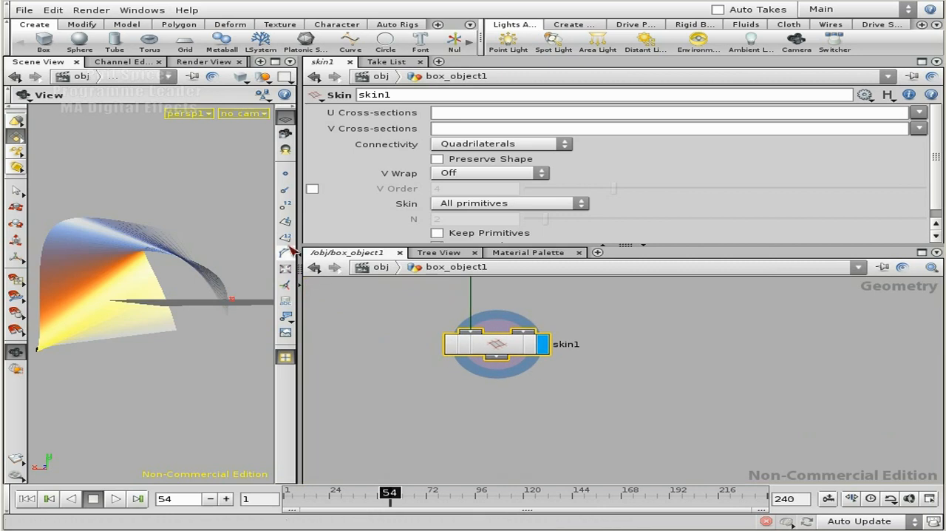
Return to the pcTrail VEX network and set the Cd parameter's type to Color (color)
left_click(374, 267)
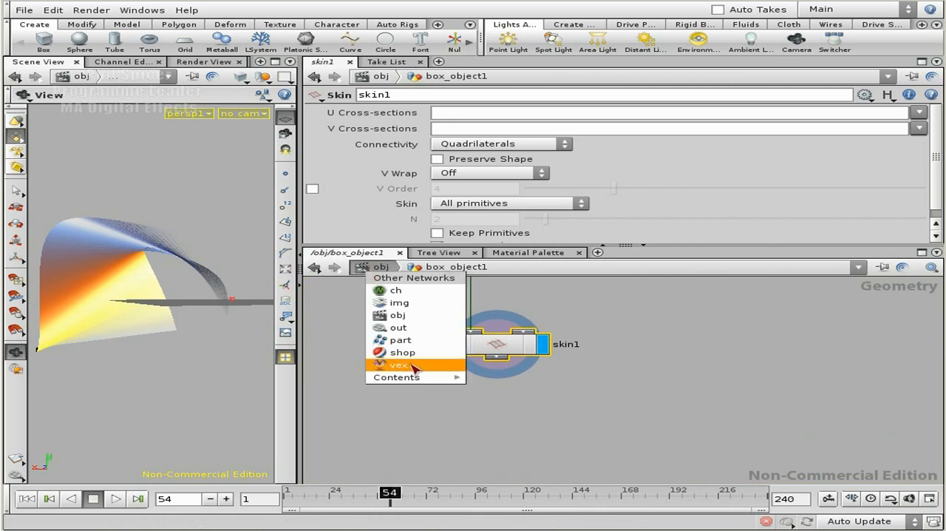
left_click(414, 368)
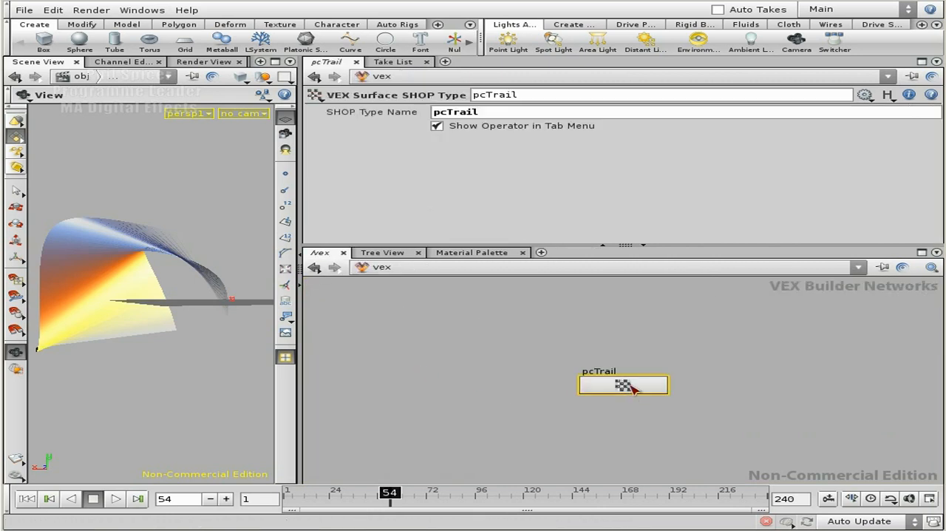
double_click(632, 388)
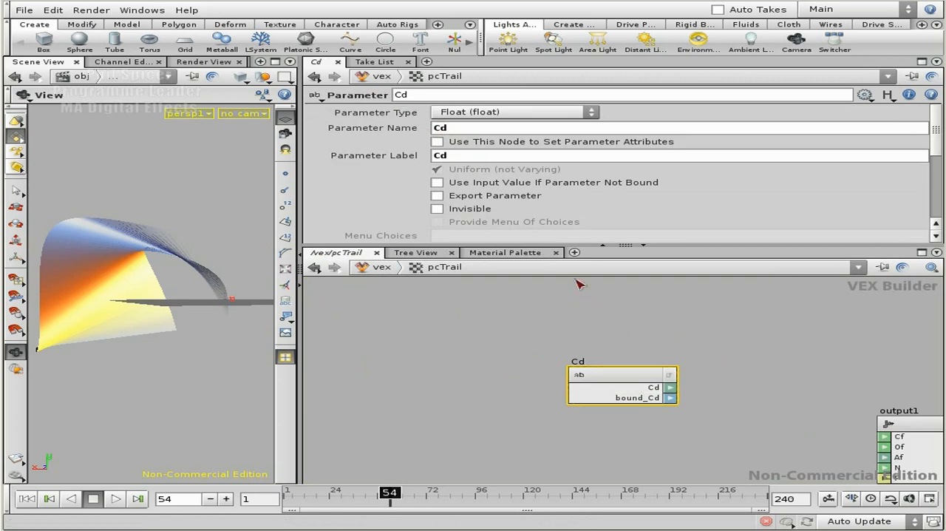
left_click(514, 115)
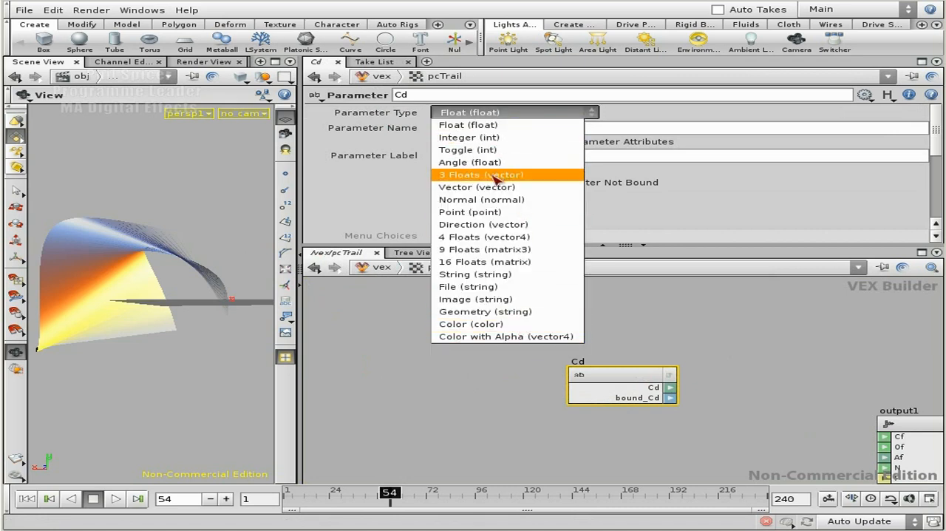
left_click(519, 328)
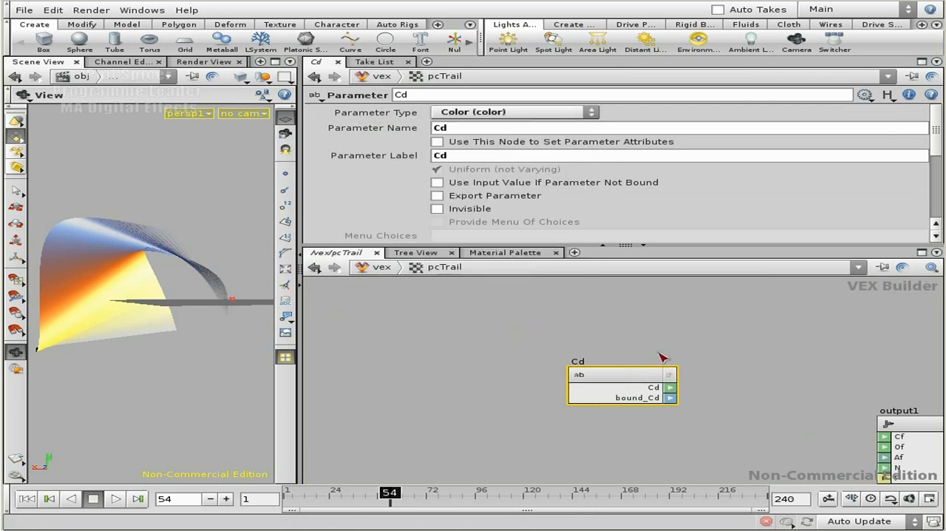
Connect the Cd parameter's Cd output to the Cf input of output1
middle_click_drag(772, 391, 643, 320)
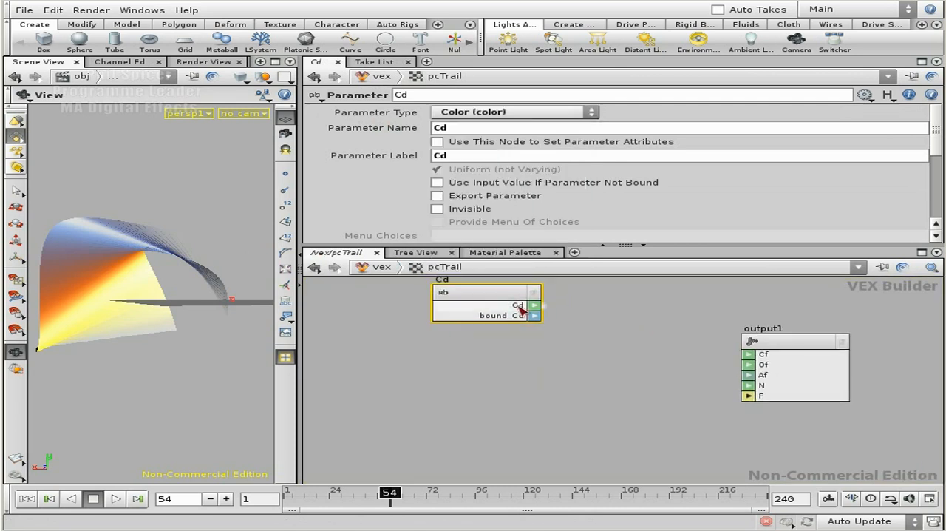
left_click_drag(535, 306, 748, 359)
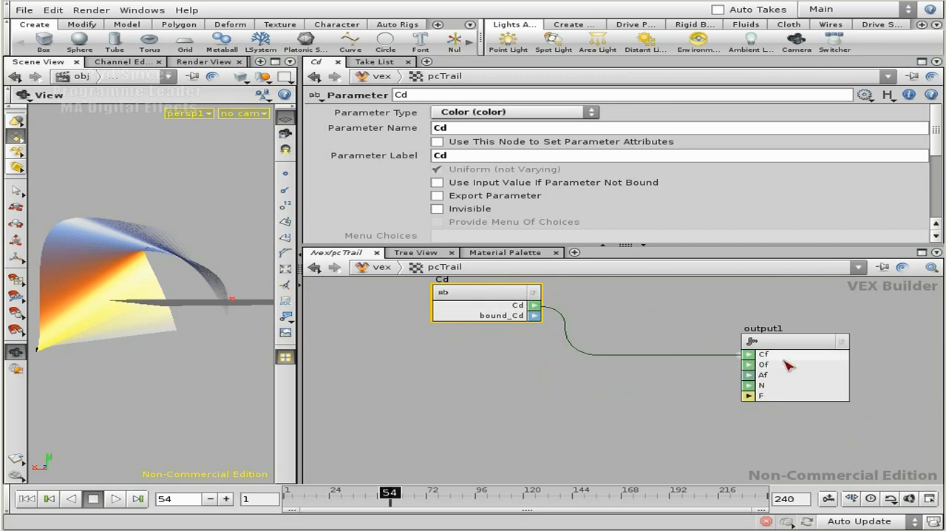
middle_click_drag(687, 318, 693, 340)
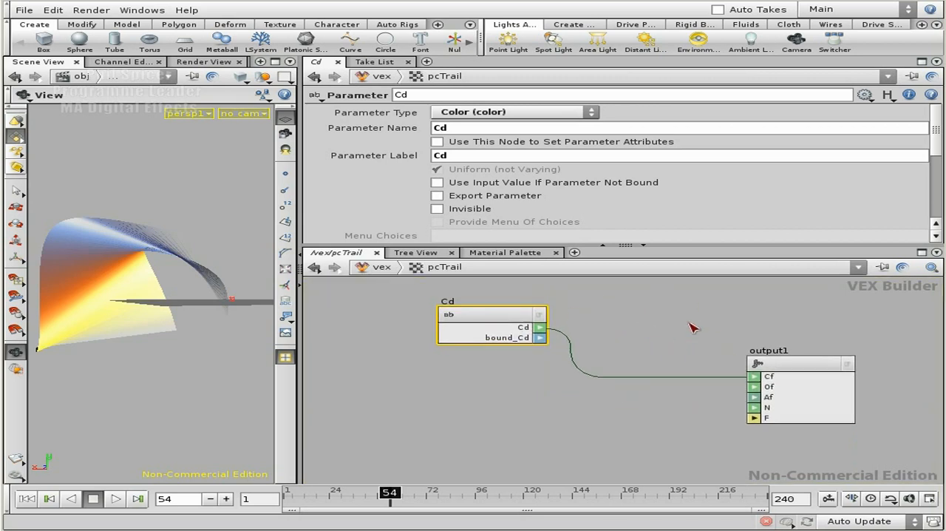
Switch to the shop network and add a pcTrail surface shader node
left_click(383, 269)
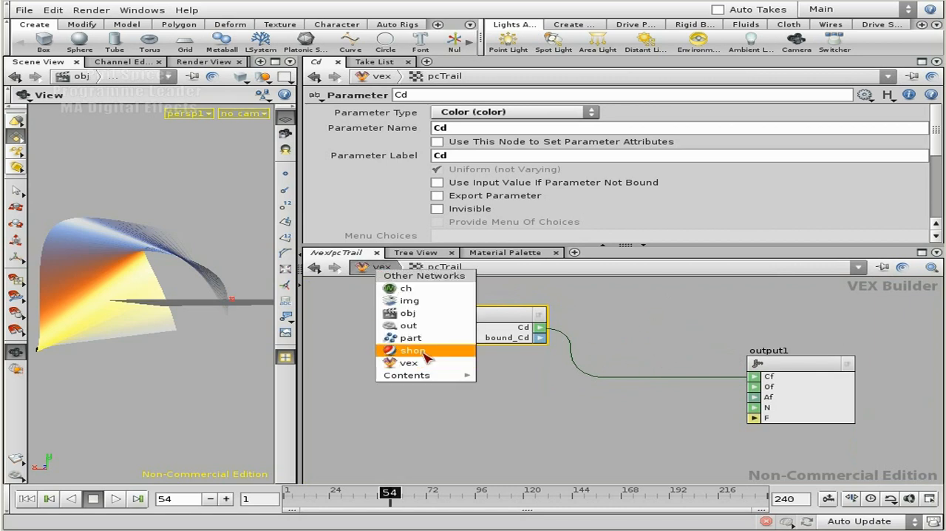
left_click(427, 357)
key("Tab")
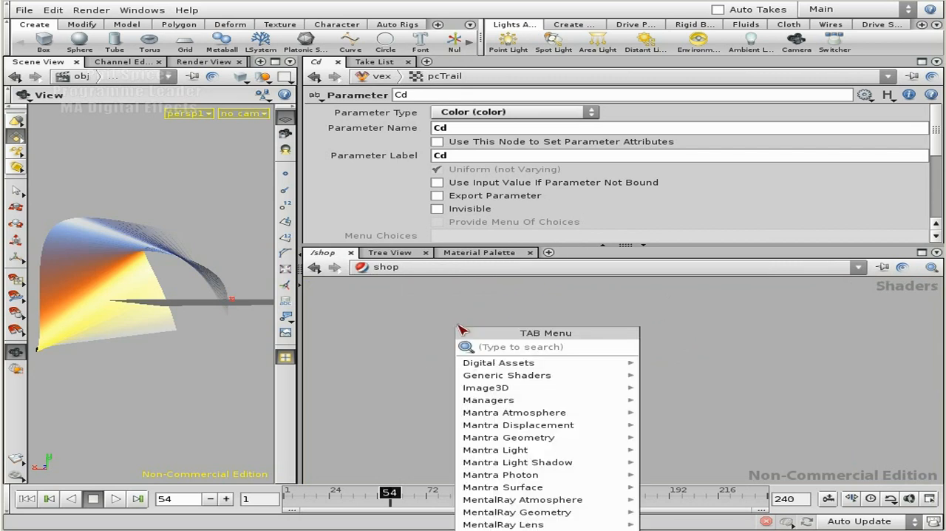
type("pcTrail")
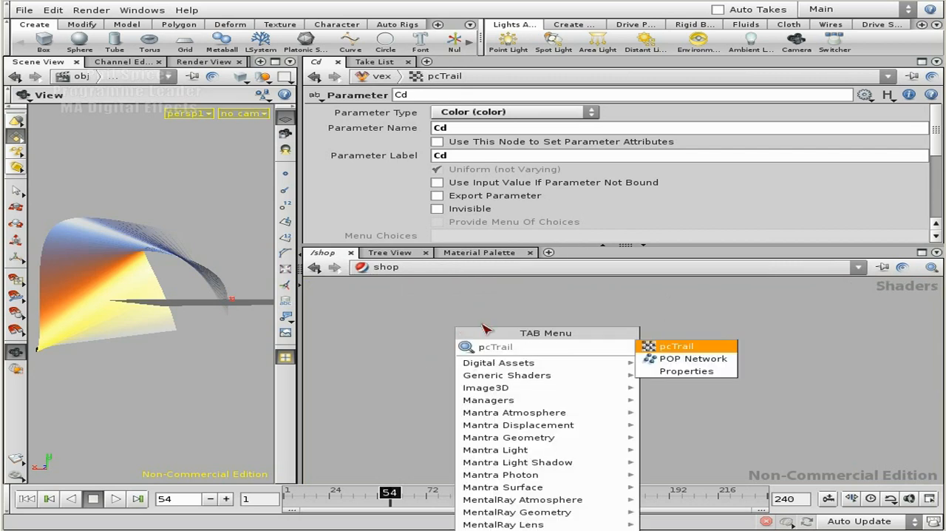
left_click(708, 349)
left_click(681, 349)
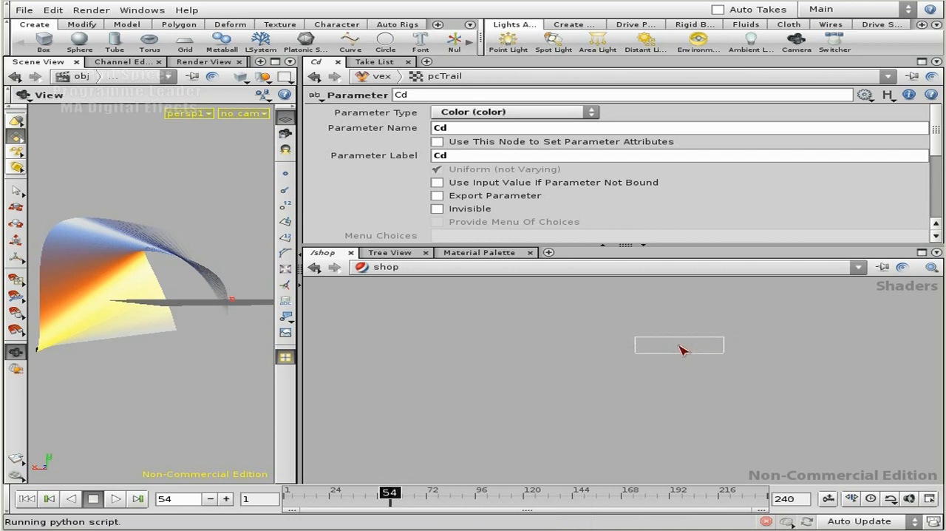
left_click(560, 320)
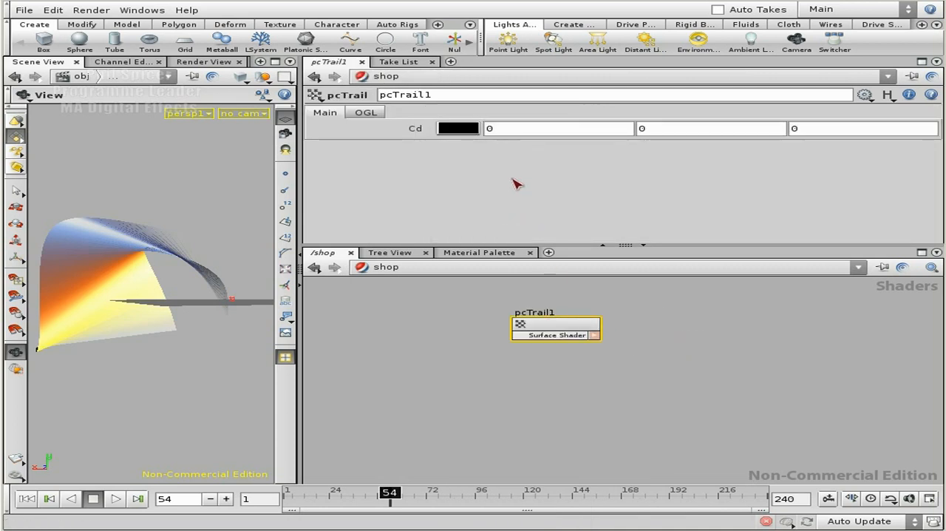
left_click_drag(560, 324, 572, 326)
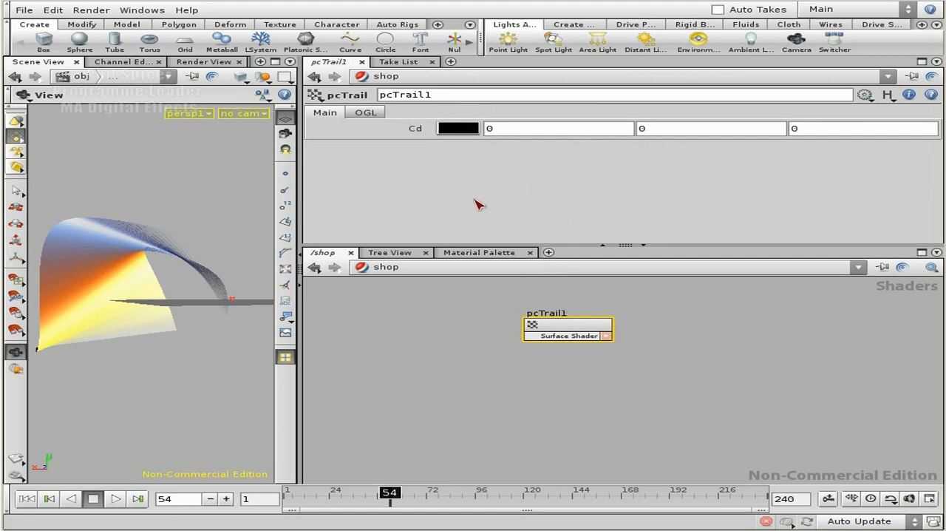
key("Tab")
mouse_move(553, 360)
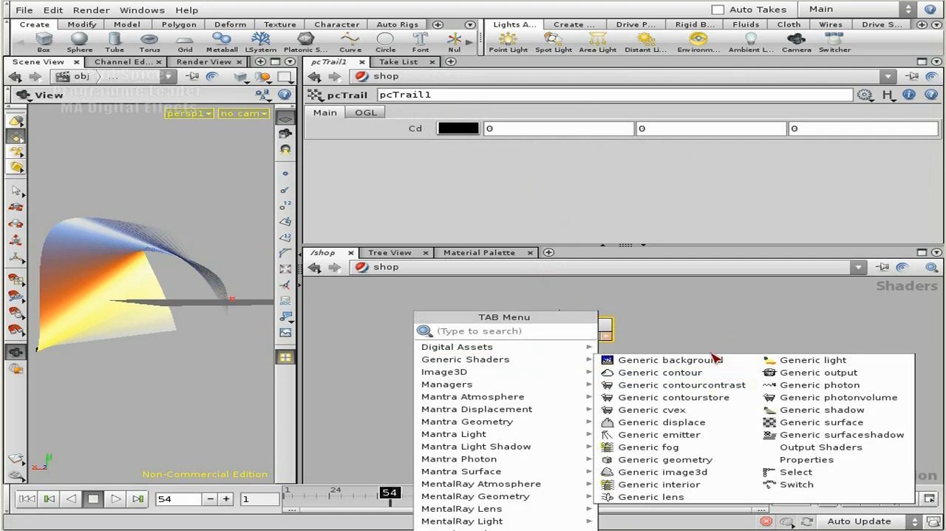
left_click(700, 332)
left_click_drag(568, 323, 584, 329)
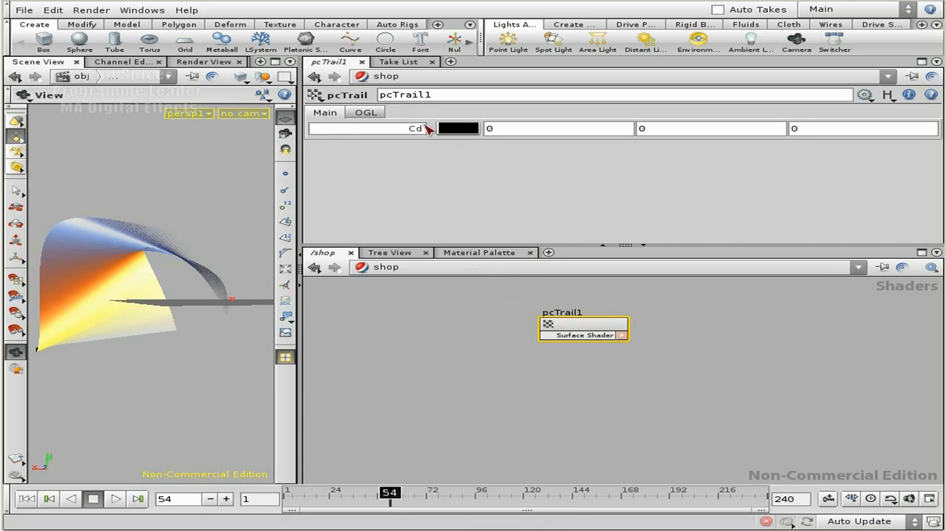
Return to the obj network and assign /shop/pcTrail1 as the material of box_object1
left_click(384, 268)
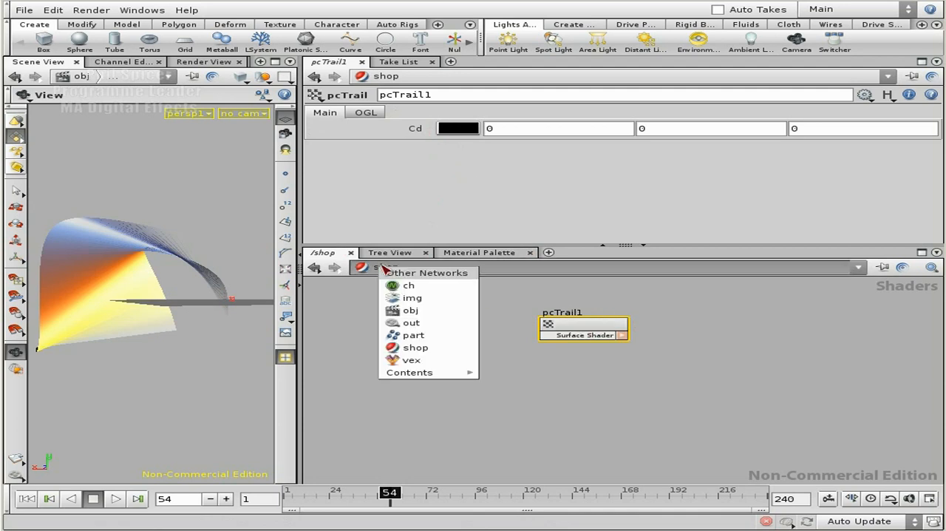
left_click(433, 312)
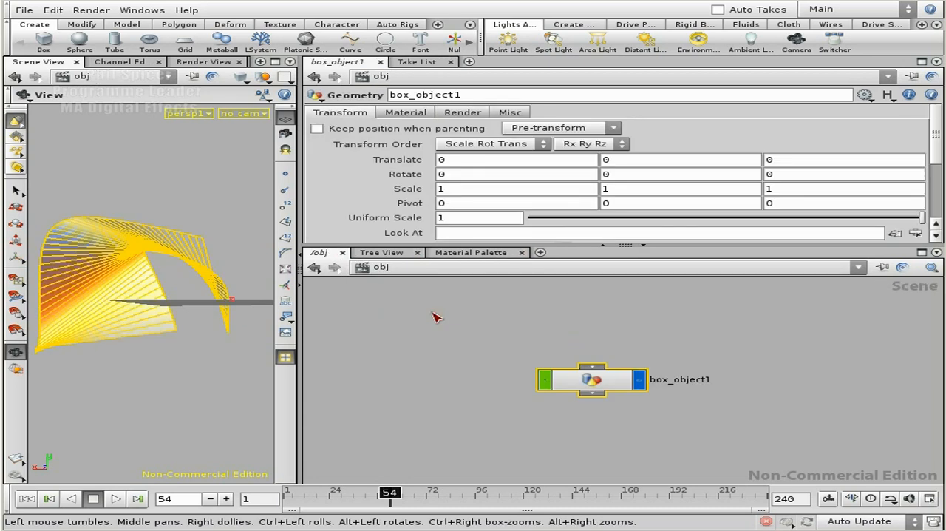
left_click(406, 112)
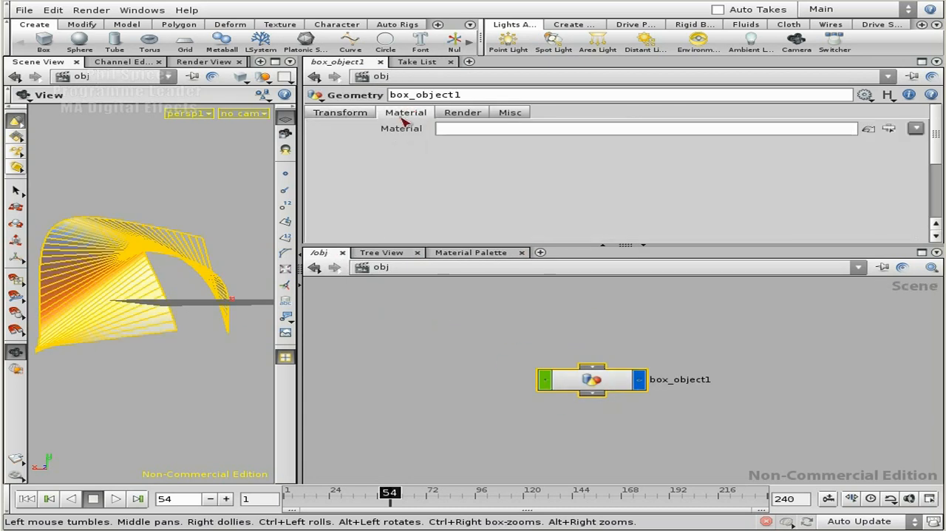
left_click(890, 129)
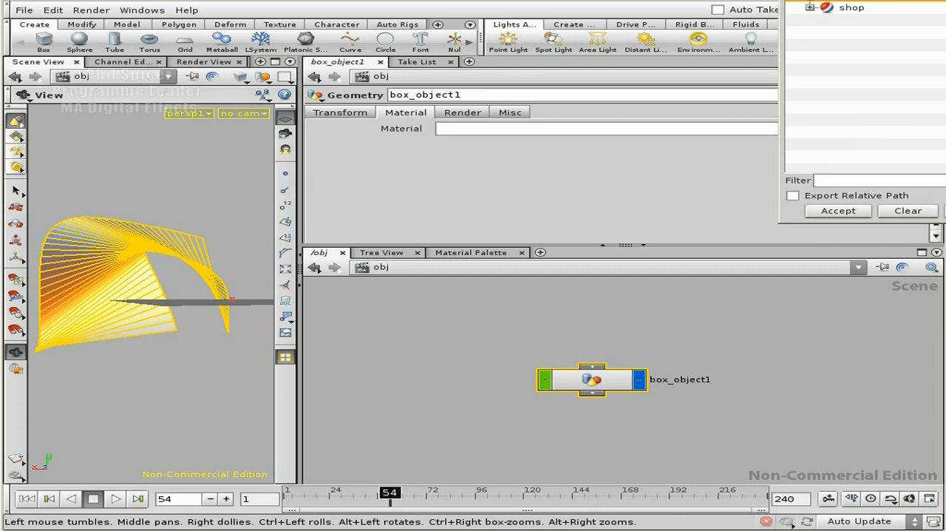
left_click(681, 131)
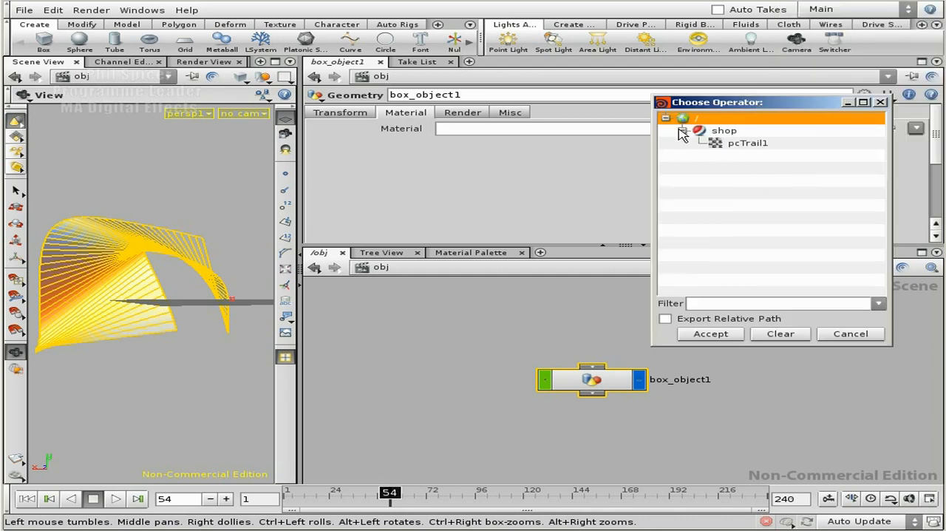
left_click(750, 144)
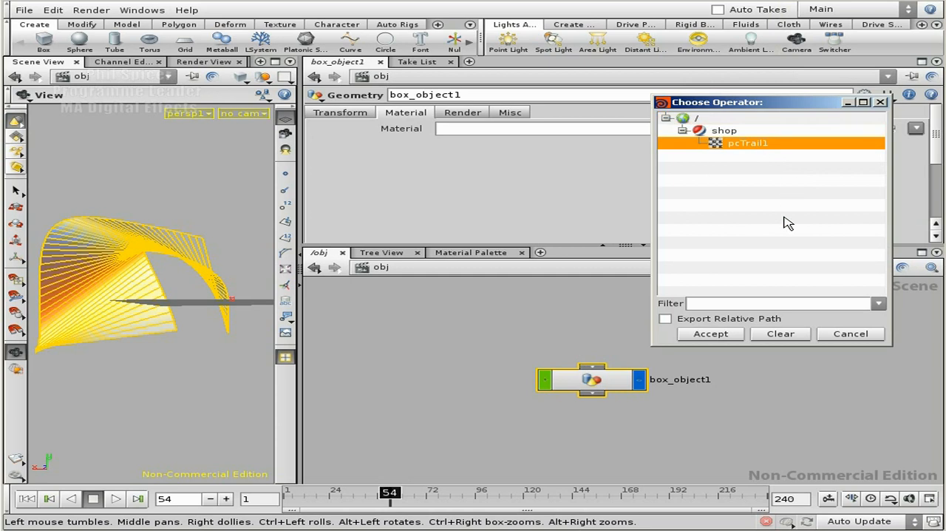
left_click(719, 336)
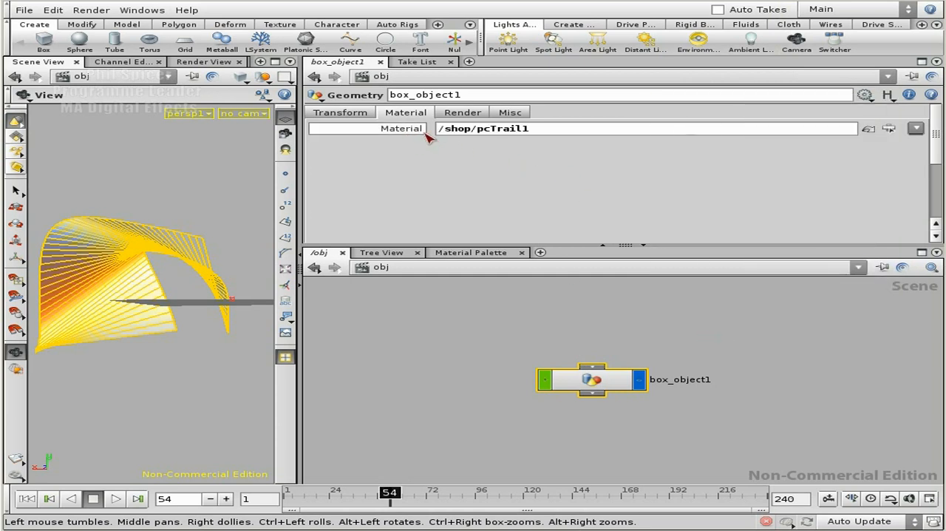
Render the widened scene view with Mantra and inspect the trail's alpha and full-colour channels in MPlay
left_click_drag(303, 192, 416, 192)
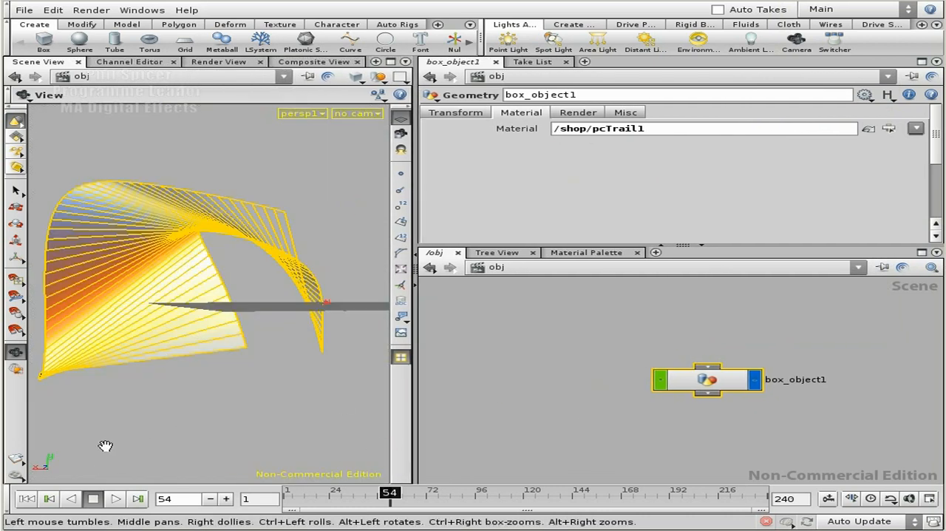
left_click(16, 475)
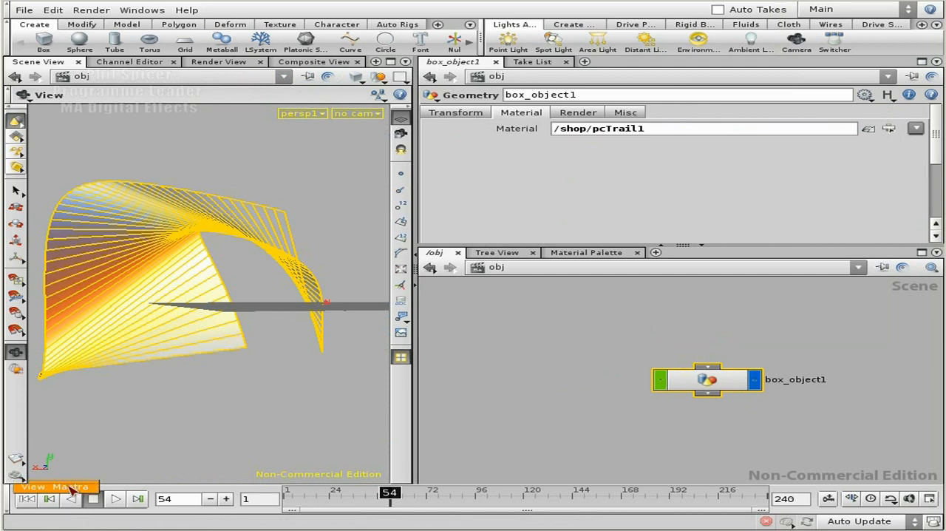
left_click(71, 488)
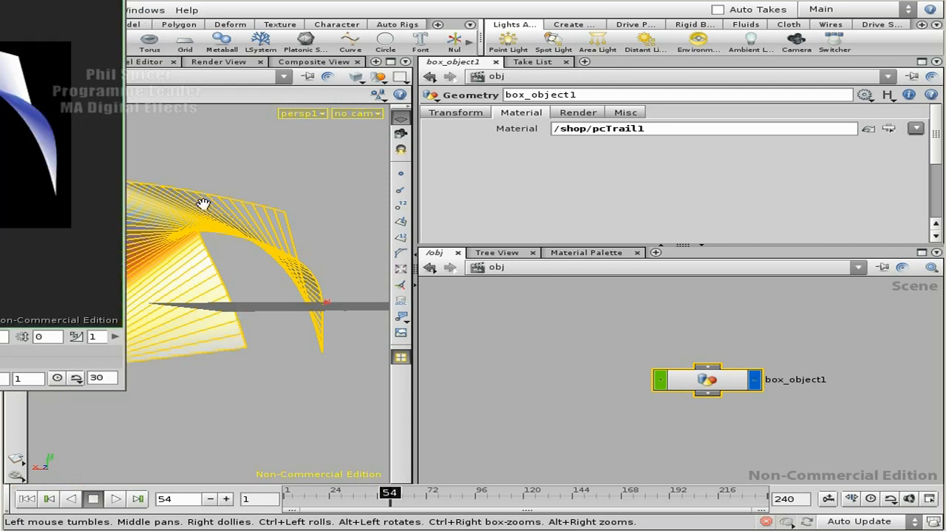
left_click_drag(22, 0, 579, 18)
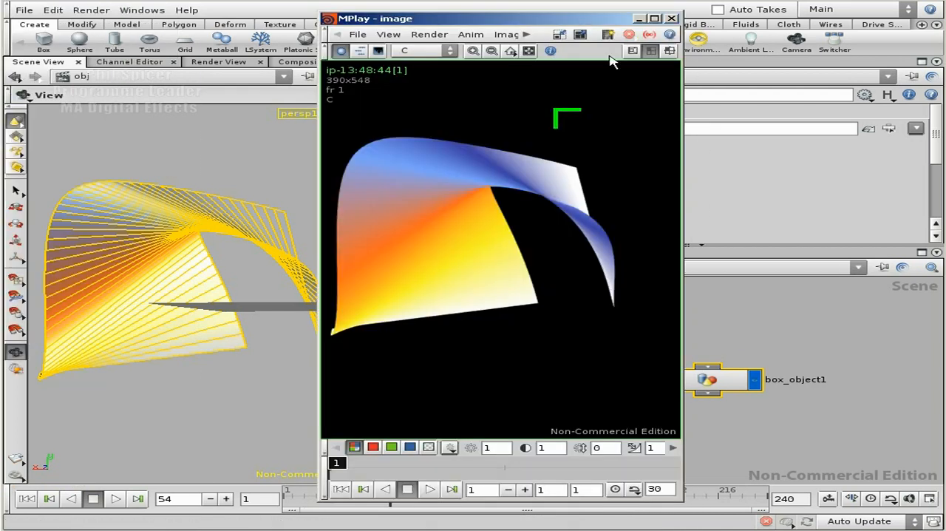
left_click(428, 447)
left_click(354, 447)
left_click(671, 19)
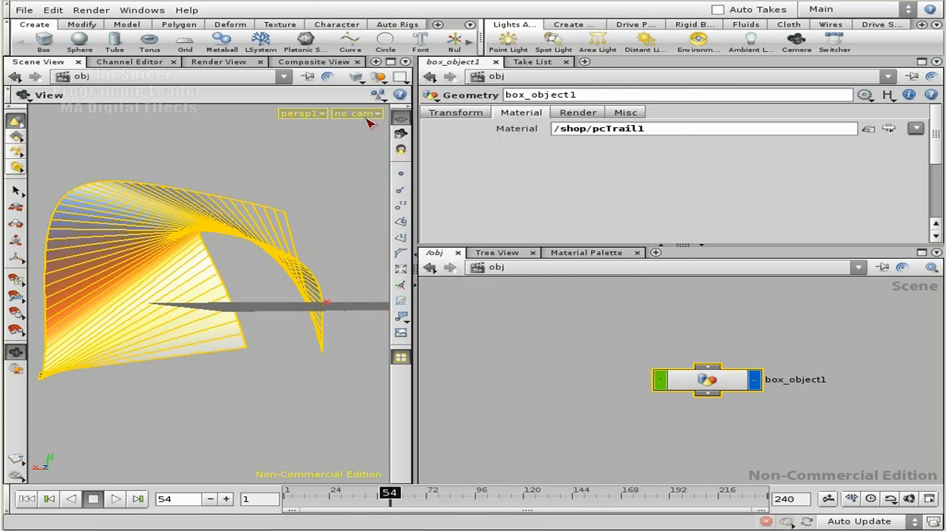
left_click(365, 115)
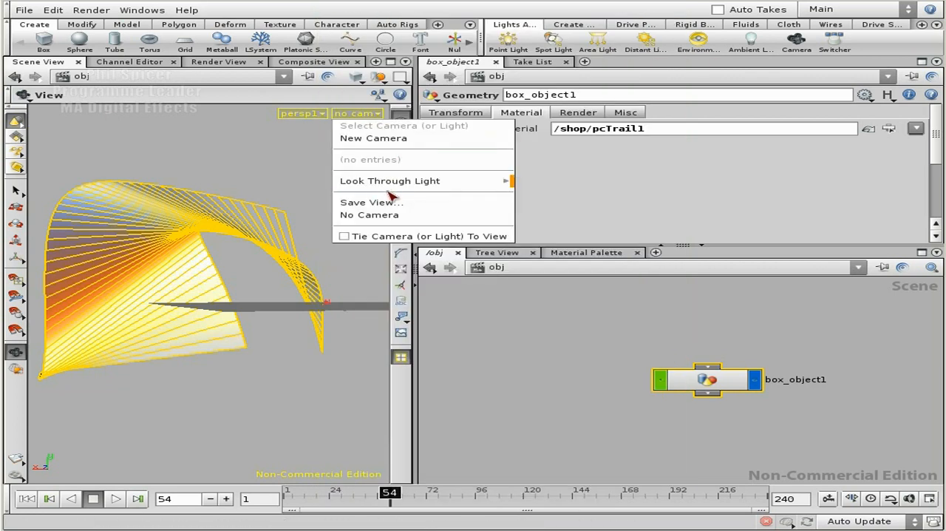
left_click(260, 179)
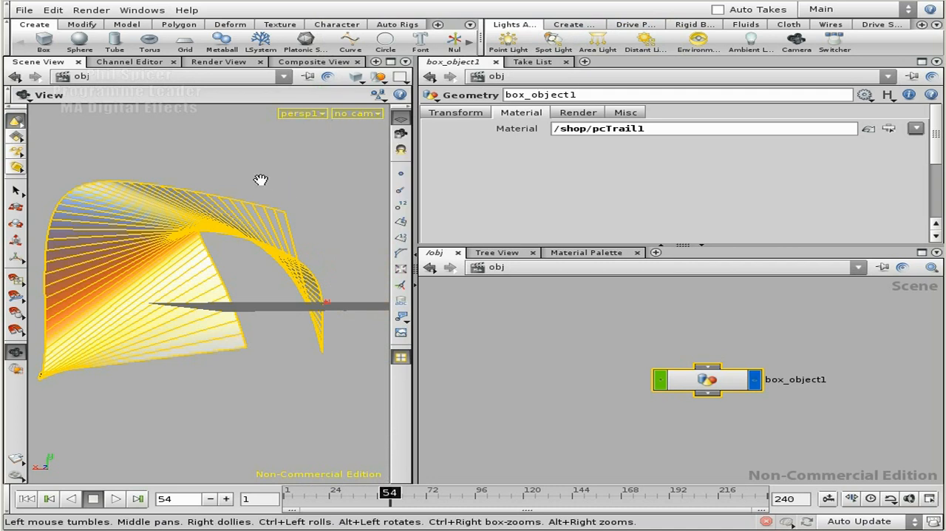
left_click(545, 329)
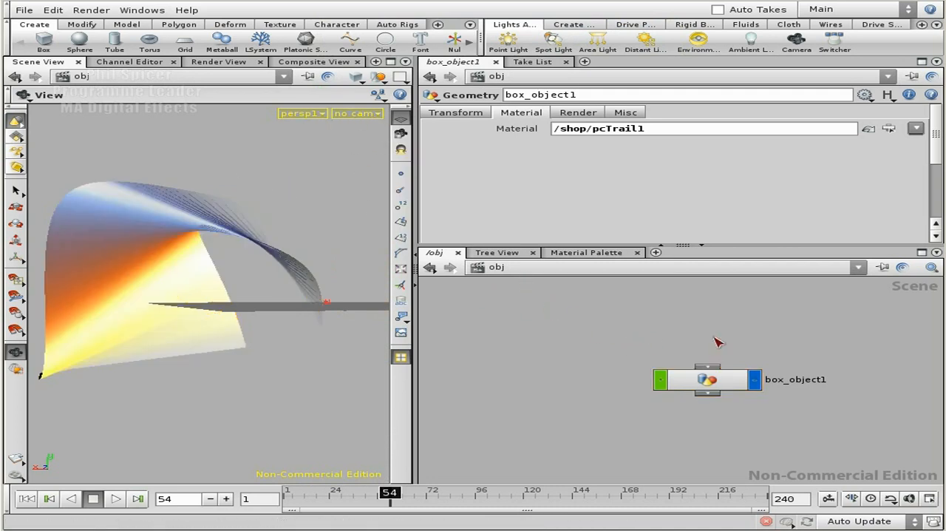
right_click_drag(728, 335, 680, 331)
middle_click_drag(686, 329, 570, 298)
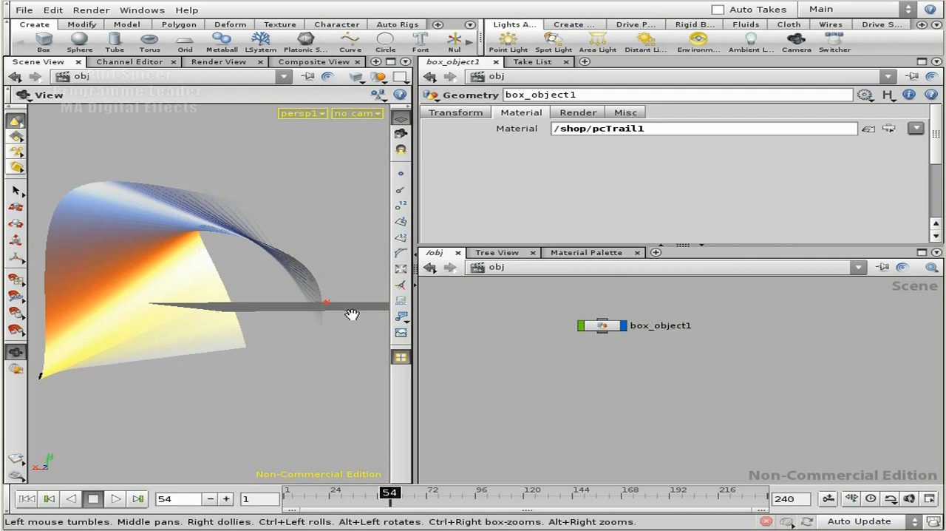
Add a spotlight looking down on the trail and grid from a high, angled viewpoint
left_click_drag(272, 294, 298, 323)
scroll(326, 307, "down", 3)
left_click_drag(346, 298, 247, 247)
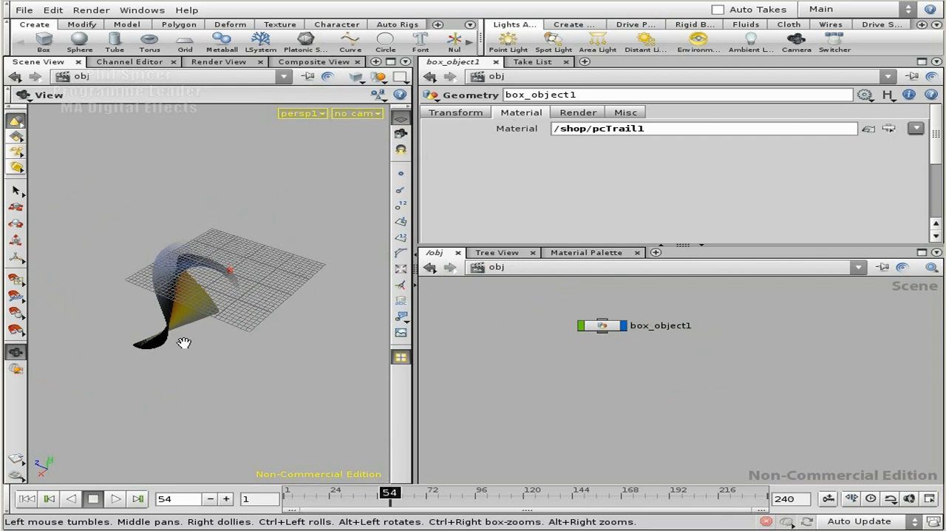
left_click_drag(249, 303, 243, 296)
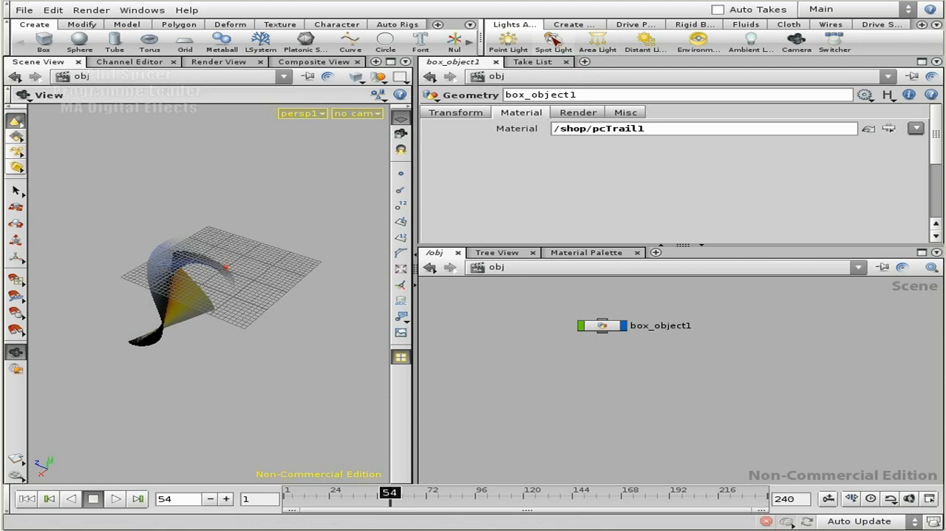
left_click(554, 41, "ctrl")
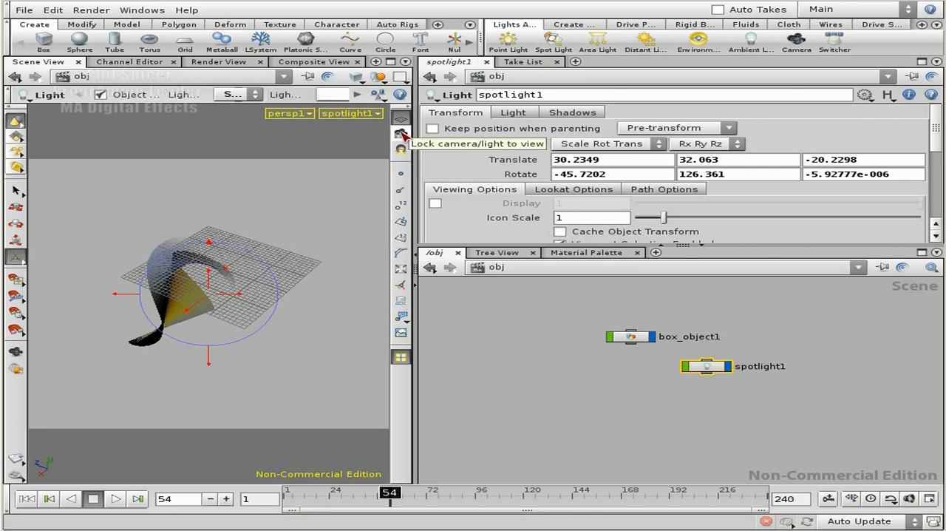
Lock the spotlight to the view and reposition it to about 31.17, 31.08, -20.35, still aimed at the trail
left_click(401, 134)
key("Escape")
left_click_drag(328, 274, 302, 301)
key("Return")
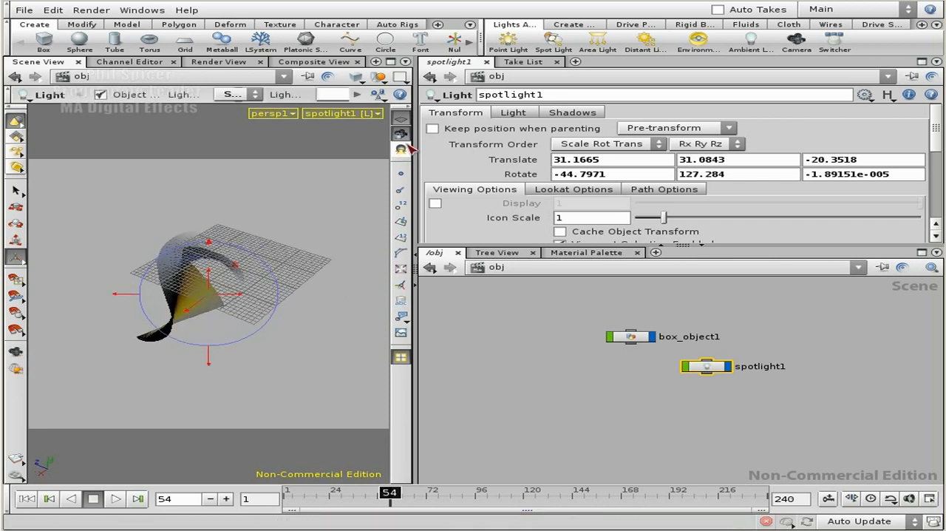
left_click(401, 149)
Leave the spotlight's view and add a camera facing the trail from a low front viewpoint at about 1.5, 10.26, -34.65
key("Escape")
mouse_move(320, 306)
left_mouse_down()
mouse_move(249, 315)
mouse_move(136, 275)
mouse_move(185, 254)
mouse_move(276, 304)
mouse_move(189, 288)
mouse_move(249, 289)
mouse_move(246, 309)
mouse_move(286, 293)
mouse_move(278, 294)
left_mouse_up()
right_click_drag(277, 293, 269, 294)
middle_click_drag(270, 294, 262, 298)
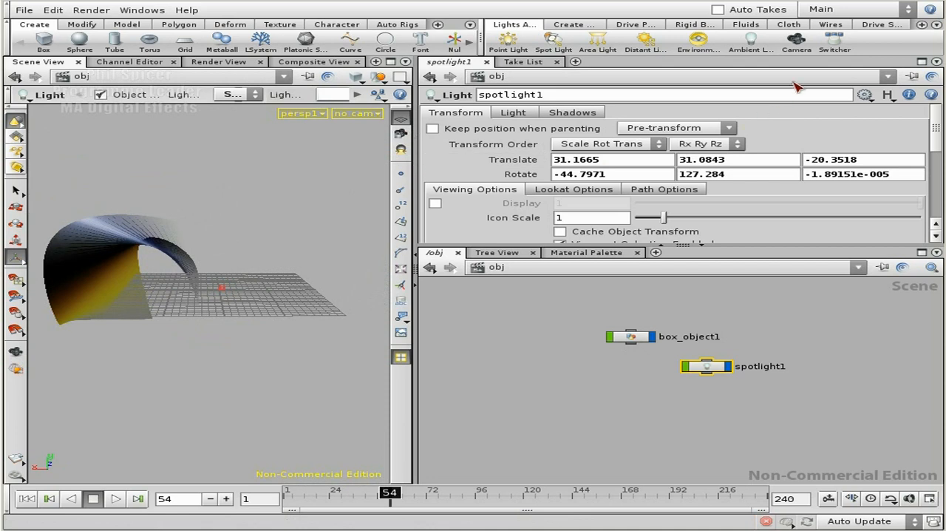
left_click(796, 42)
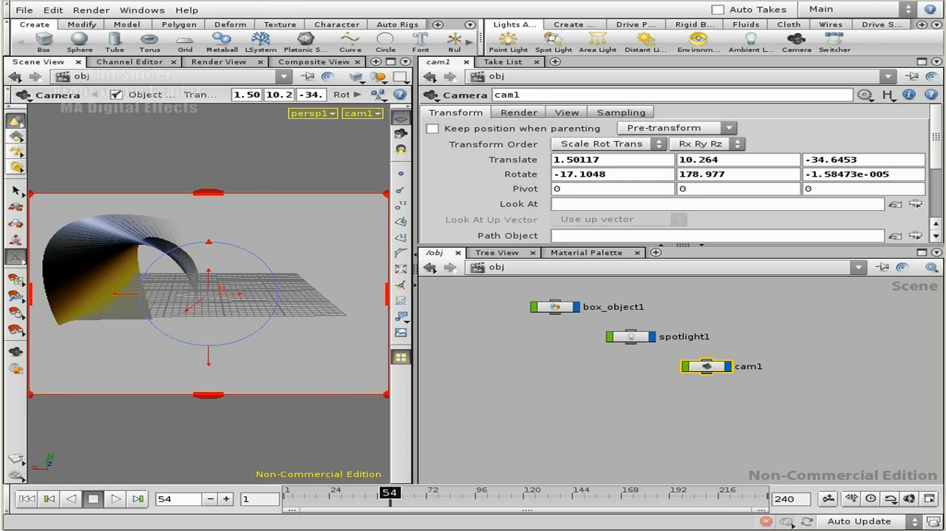
Play the animation from frame 1, stop it at frame 205 and check a test render of the camera view
left_click(37, 499)
left_click(116, 498)
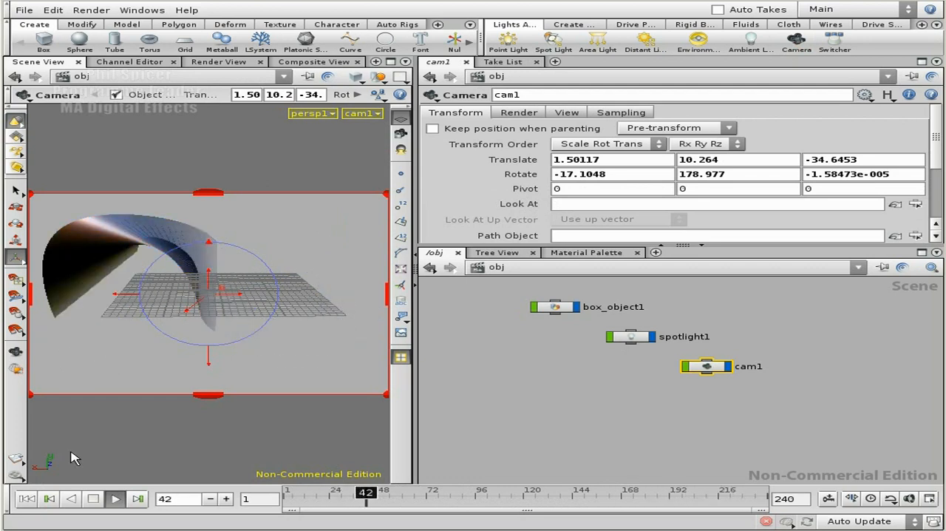
left_click(93, 498)
left_click(27, 498)
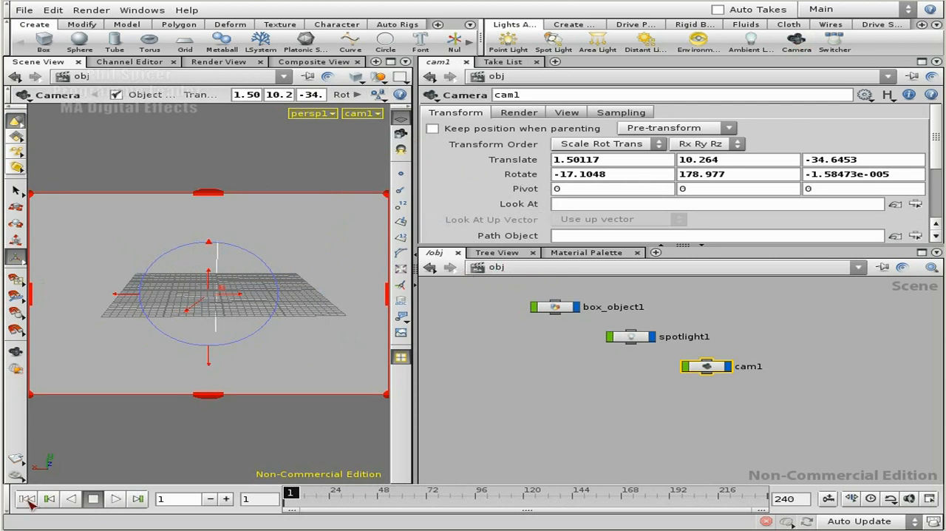
left_click(116, 498)
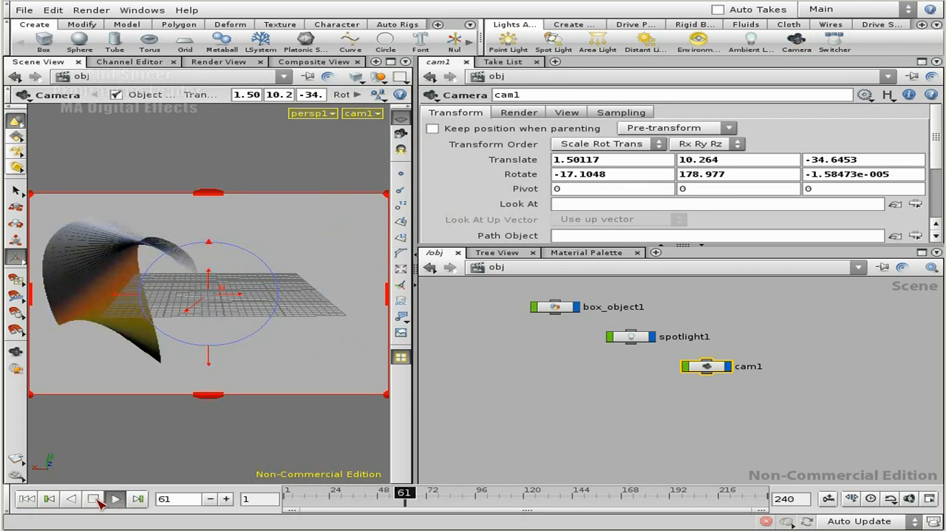
left_click(96, 499)
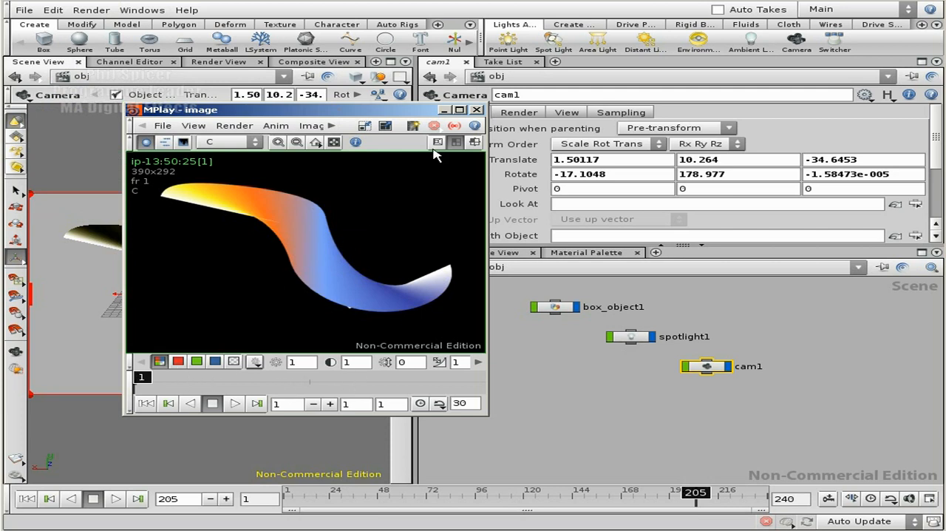
left_click_drag(326, 110, 945, 114)
left_click(527, 384)
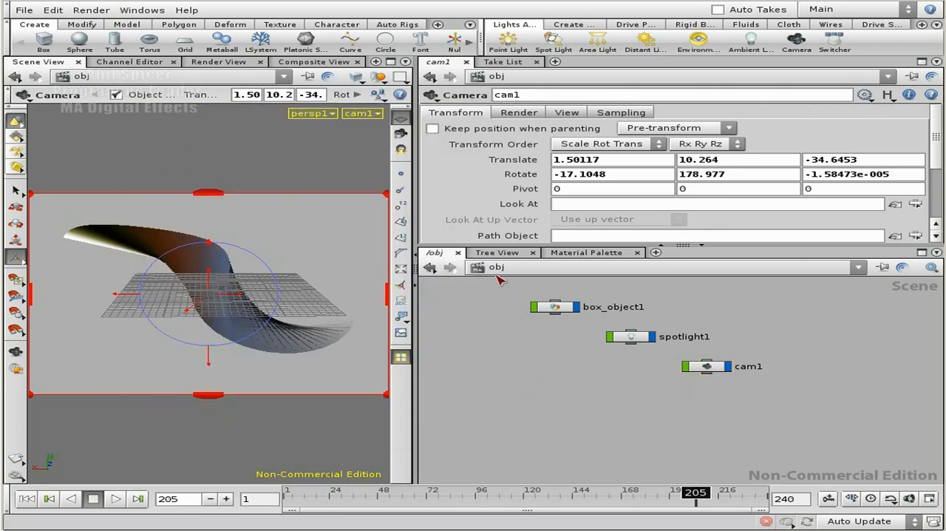
Open the pcTrail network in the vex context and enlarge the network editor to make room around its nodes
left_click(504, 271)
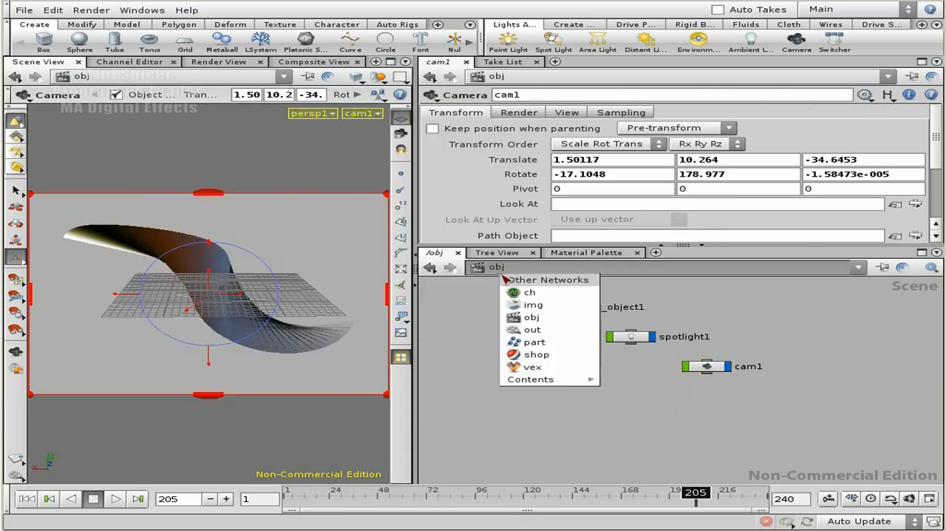
left_click(542, 367)
middle_click(675, 382)
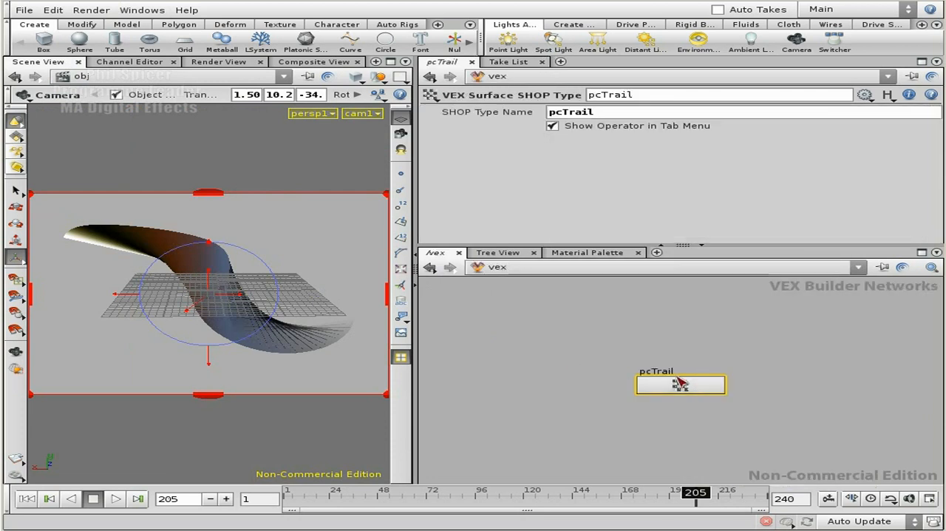
double_click(675, 385)
key("h")
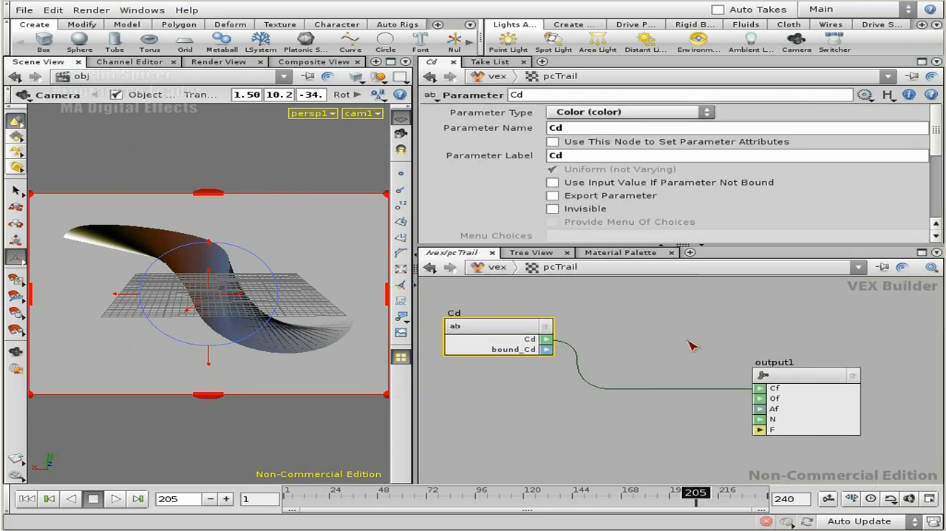
left_click_drag(416, 406, 274, 401)
left_click_drag(488, 246, 459, 220)
middle_click_drag(459, 333, 536, 313)
mouse_move(502, 388)
middle_mouse_down()
mouse_move(540, 378)
mouse_move(516, 391)
middle_mouse_up()
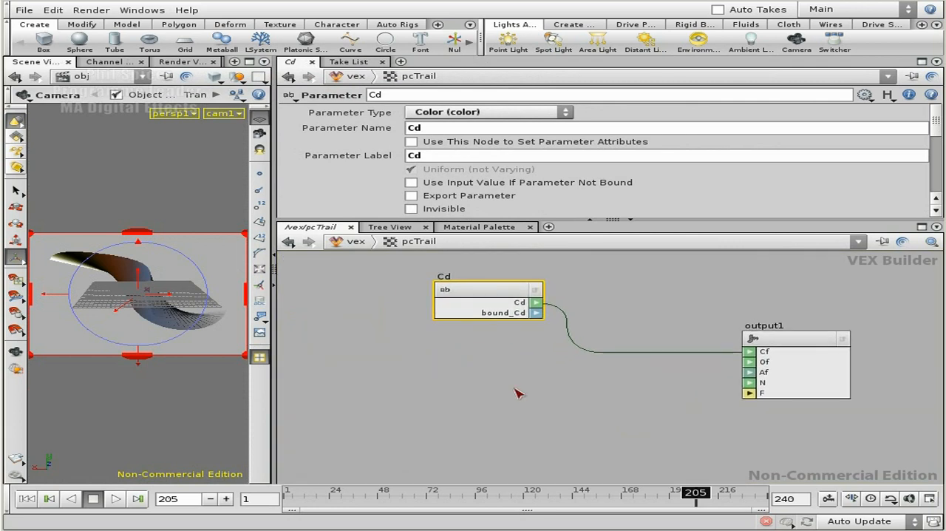
Add a Parameter node below Cd in the pcTrail network and set its parameter name to Alpha
key("Tab")
type("Parameter")
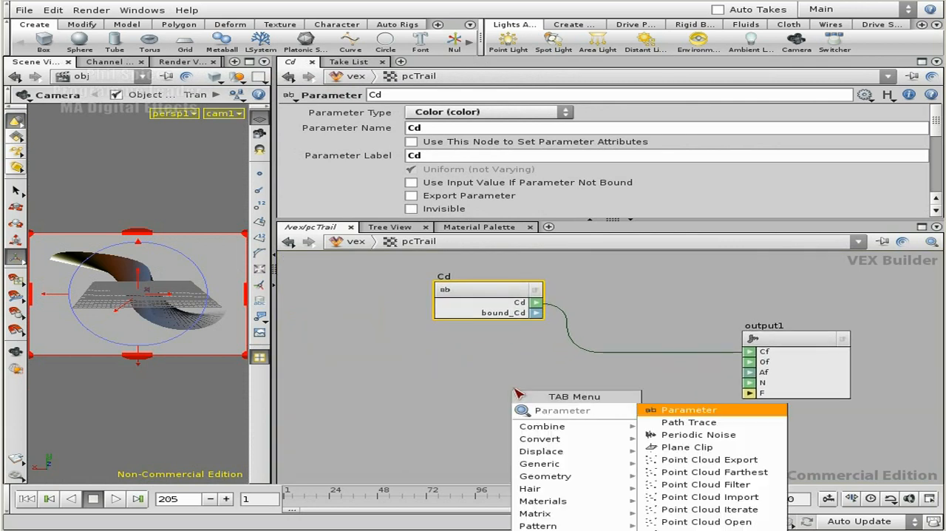
left_click(687, 409)
left_click(436, 392)
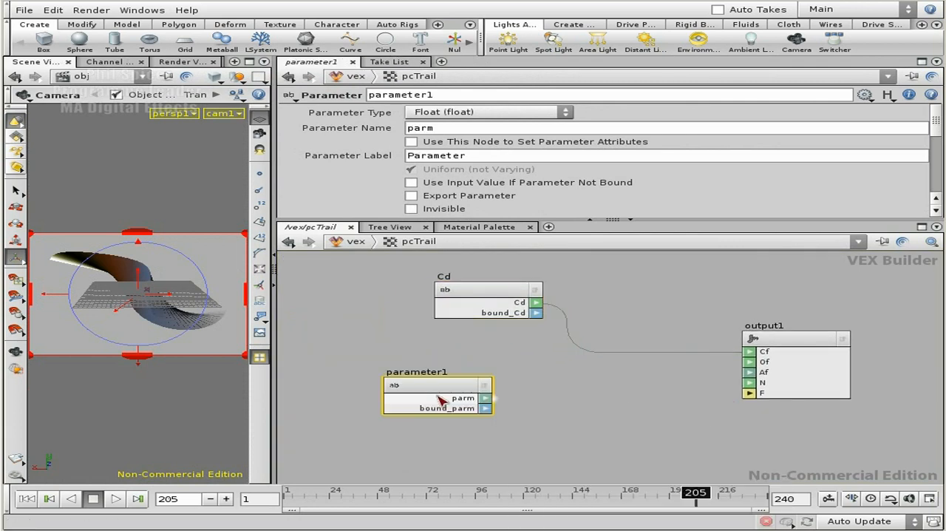
left_click(456, 131)
type("Alph")
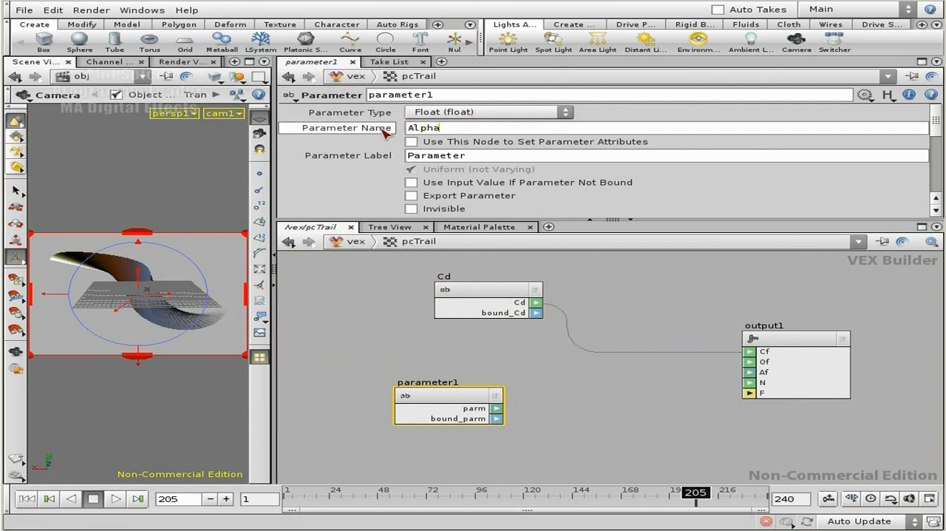
key("Return")
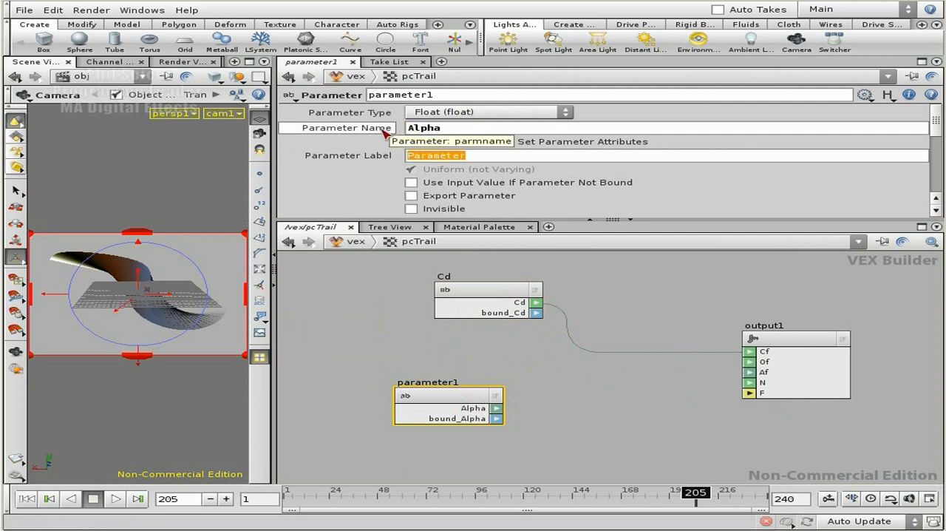
Label the new parameter and rename its node as Alpha, and connect its Alpha output to the Af input of output1
key("shift+Tab")
key("shift+Tab")
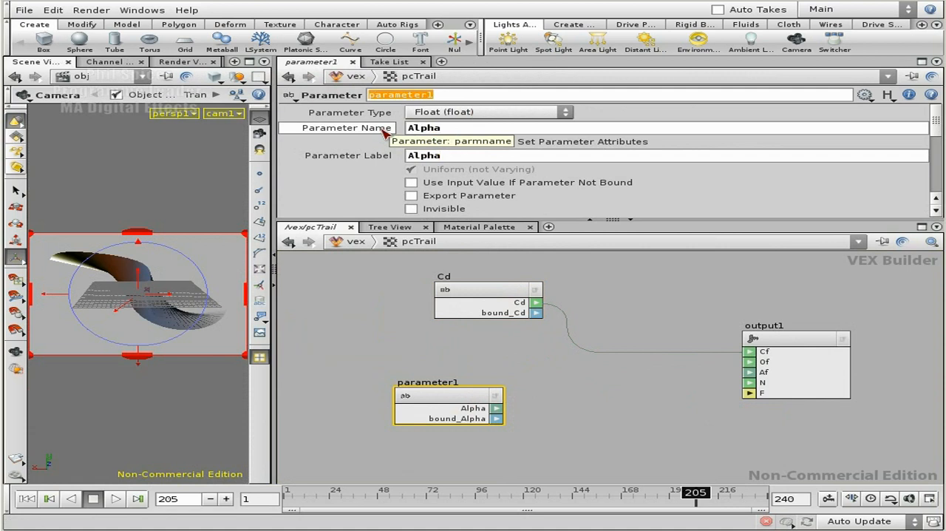
type("Alpha")
key("Return")
left_click(564, 398)
left_click_drag(497, 408, 755, 374)
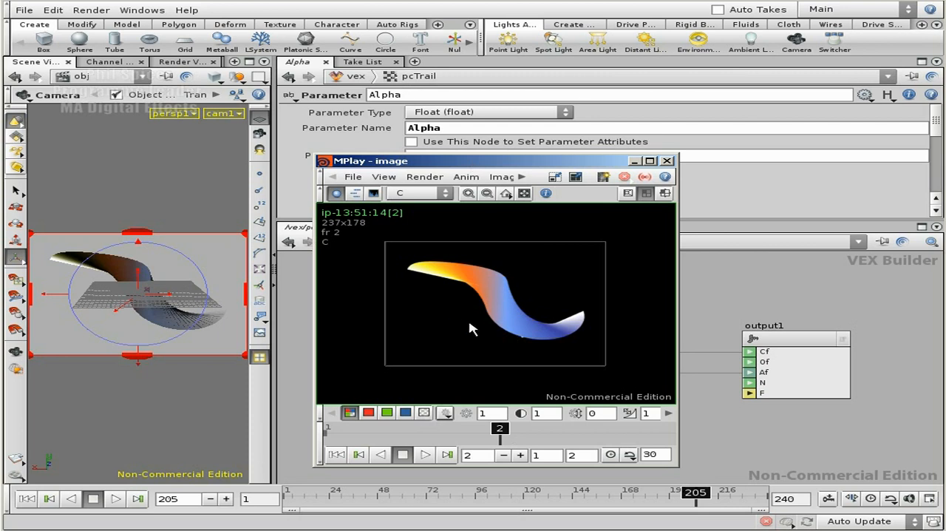
Compare the colour and alpha channels of the two test renders in MPlay, and close the viewer
mouse_move(500, 432)
left_mouse_down()
mouse_move(351, 431)
mouse_move(543, 429)
left_mouse_up()
left_click(424, 412)
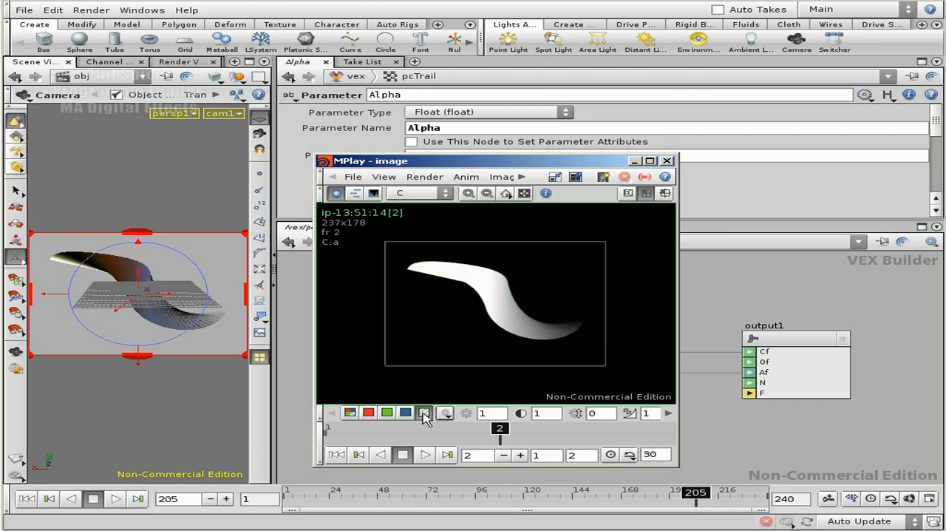
left_click(350, 413)
left_click(424, 412)
left_click(349, 413)
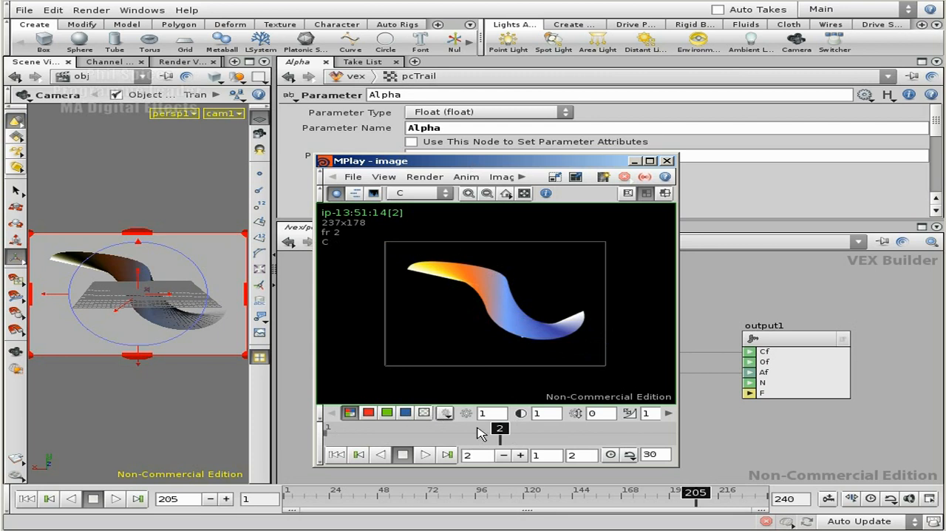
left_click_drag(481, 434, 388, 435)
left_click(424, 412)
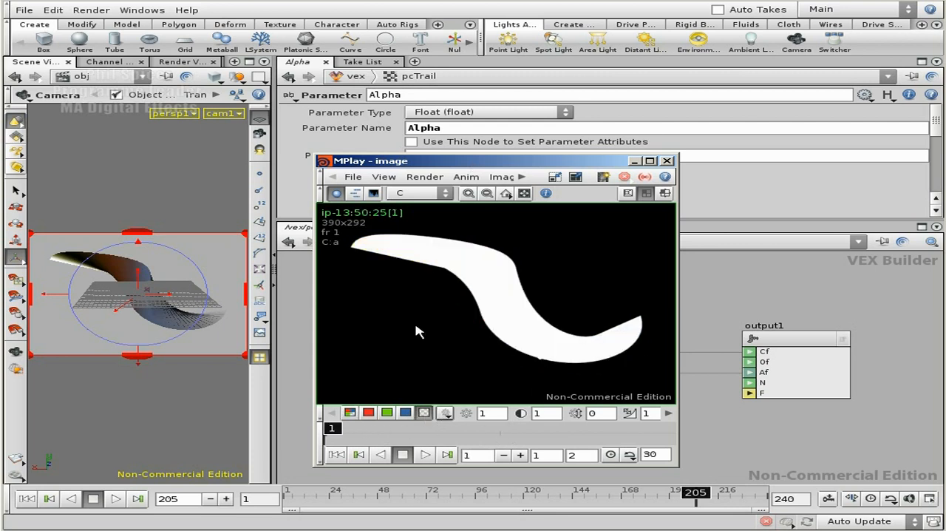
left_click_drag(331, 428, 496, 431)
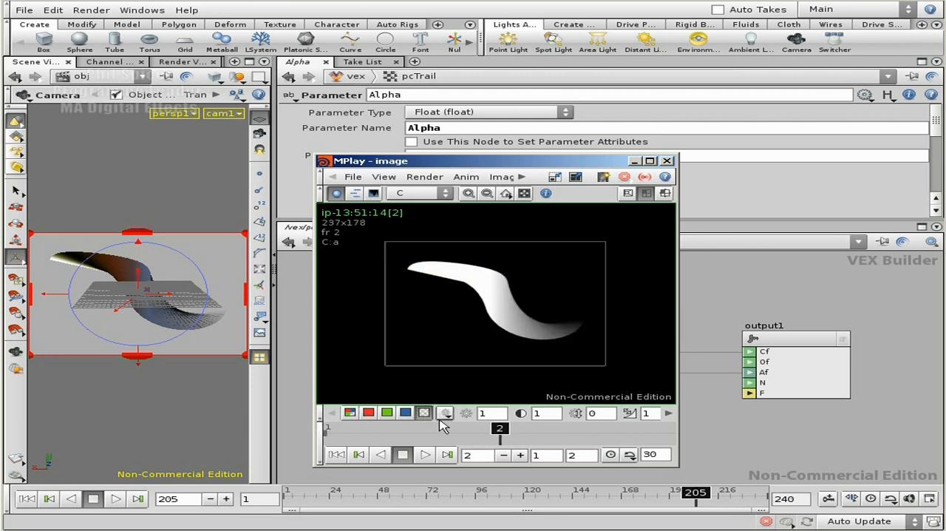
left_click(350, 412)
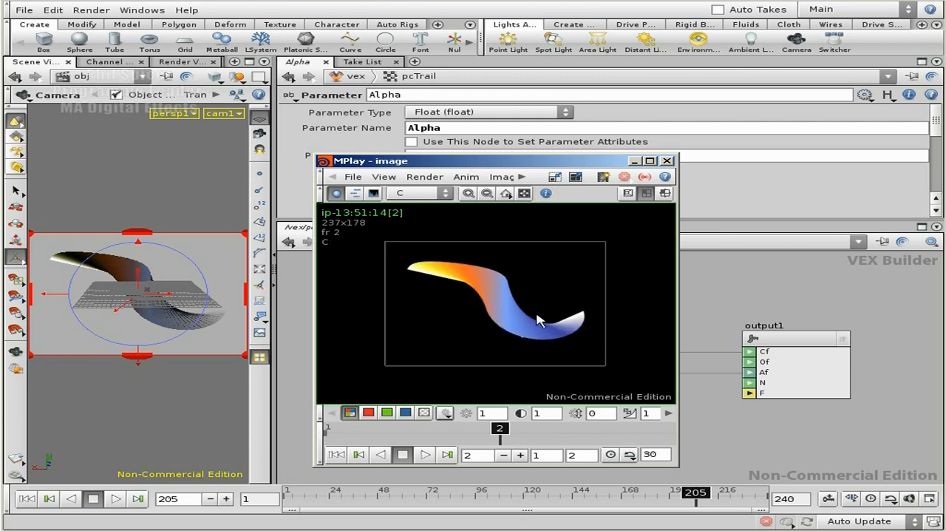
left_click(669, 161)
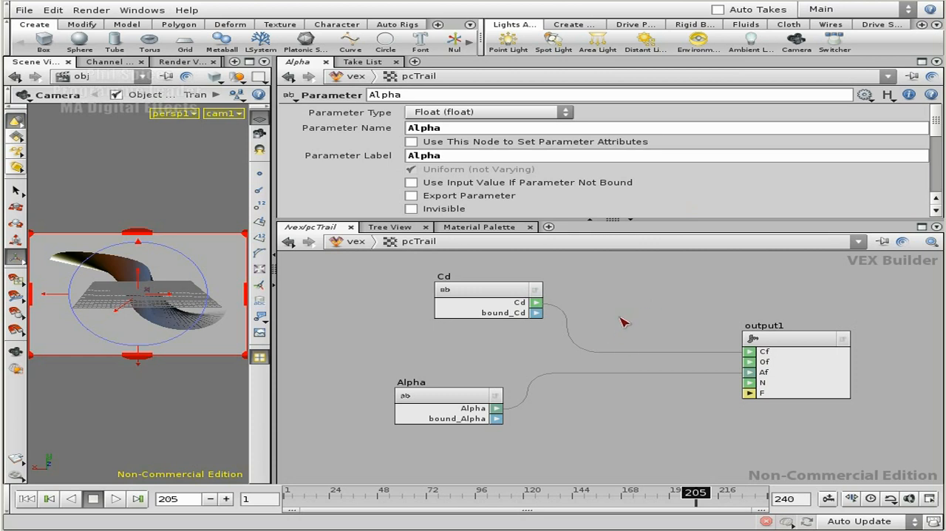
Add a Multiply node between Cd and output1 and connect the Cd output to its first input
left_click_drag(483, 289, 435, 282)
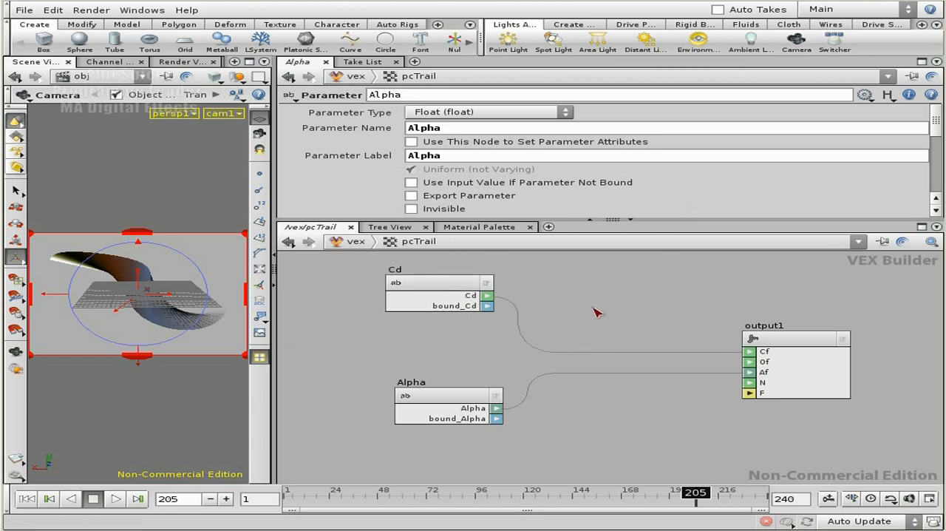
middle_click_drag(604, 308, 575, 288)
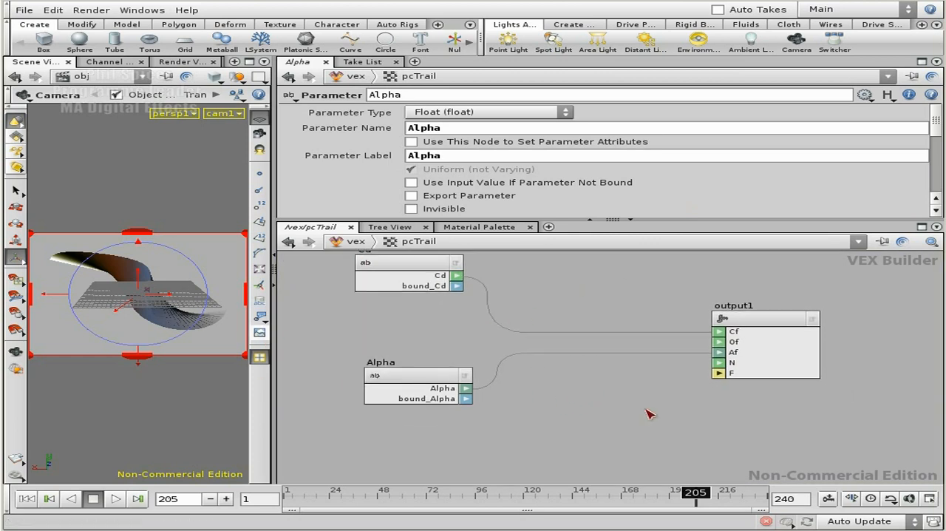
key("Tab")
type("mult")
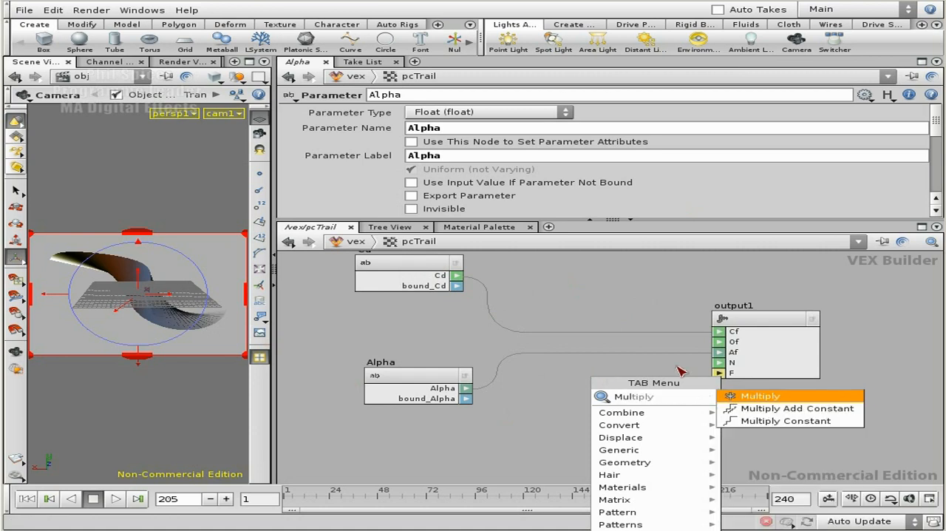
left_click(781, 396)
left_click(607, 290)
left_click_drag(457, 275, 562, 295)
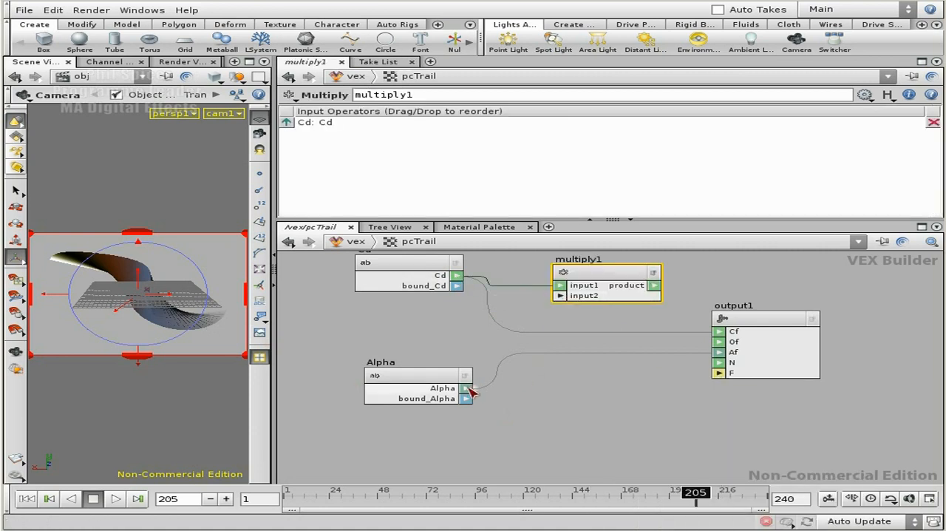
Connect the Alpha output directly to the second input of the Multiply node
left_click_drag(436, 376, 416, 381)
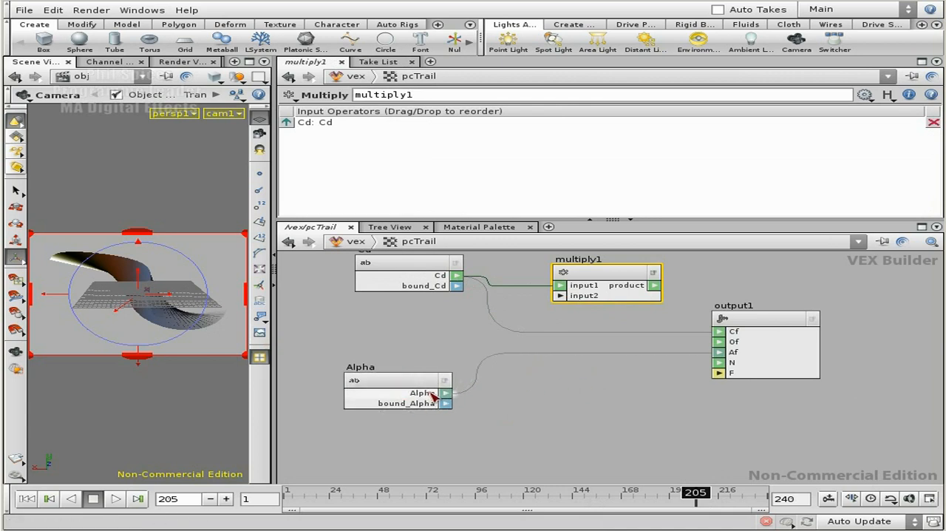
left_click_drag(446, 394, 560, 296)
middle_click_drag(617, 396, 618, 418)
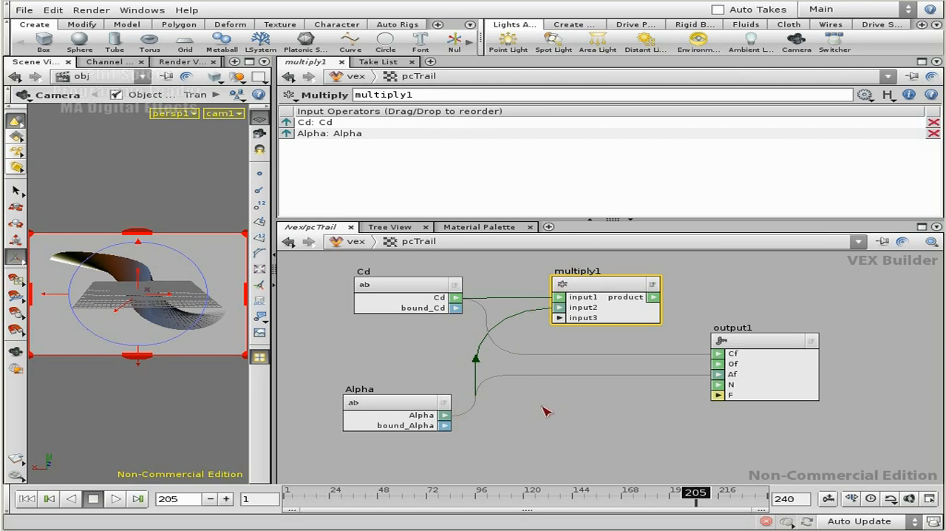
Add a Float To Vector node and connect the Alpha output to its fval1, fval2 and fval3 inputs
left_click(566, 441)
key("Tab")
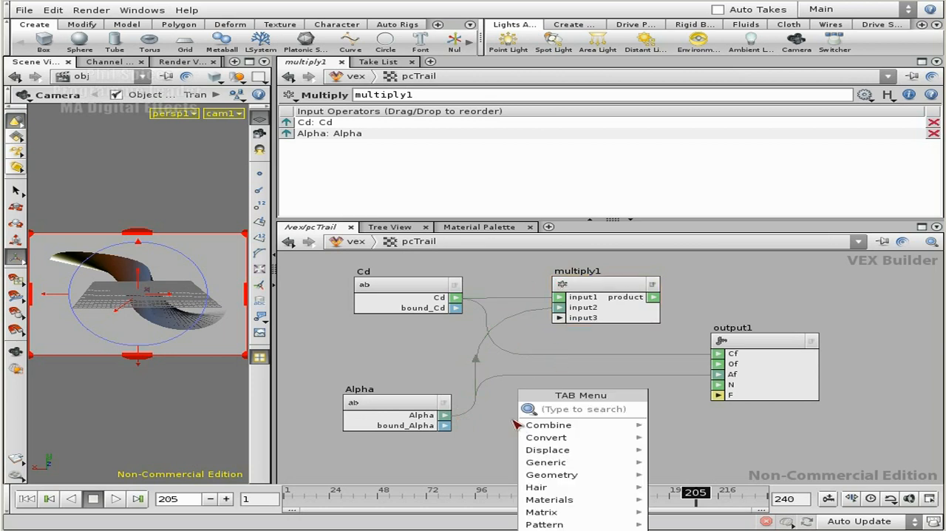
type("flo")
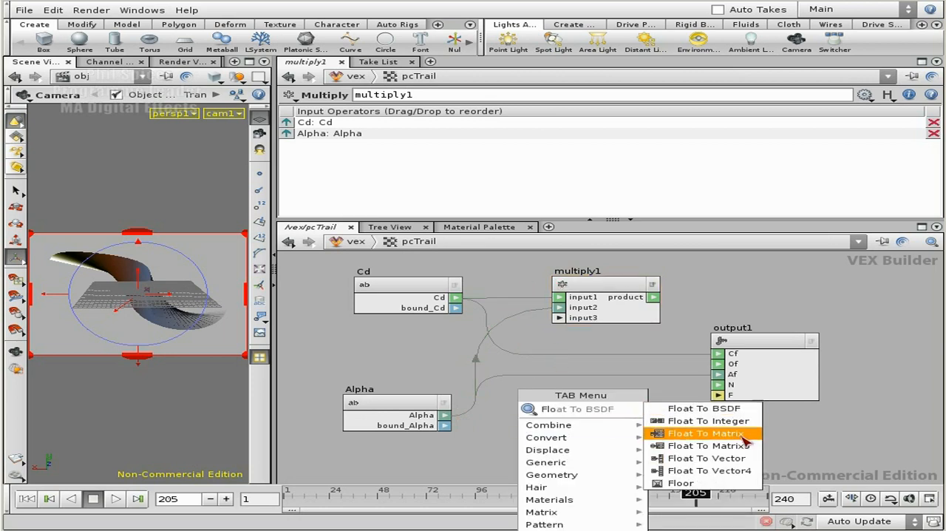
left_click(706, 458)
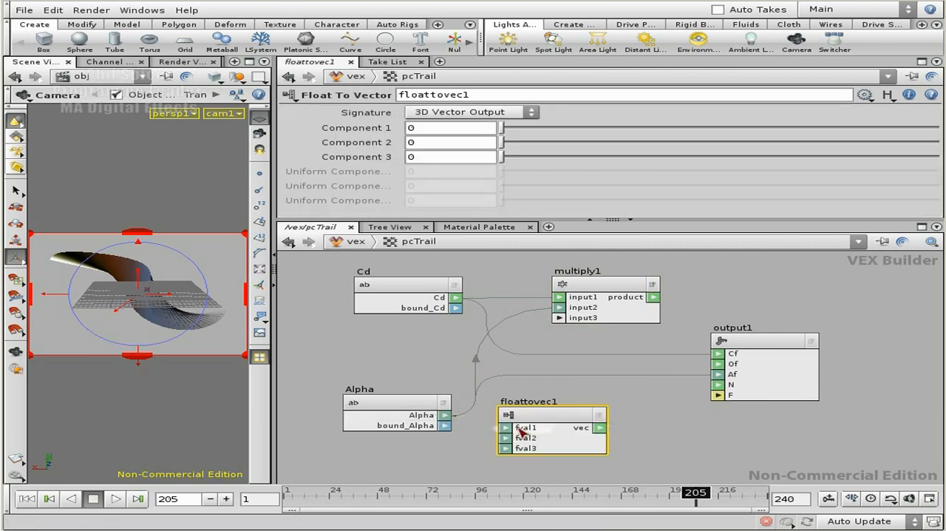
left_click(516, 428)
left_click(516, 437)
left_click(446, 415)
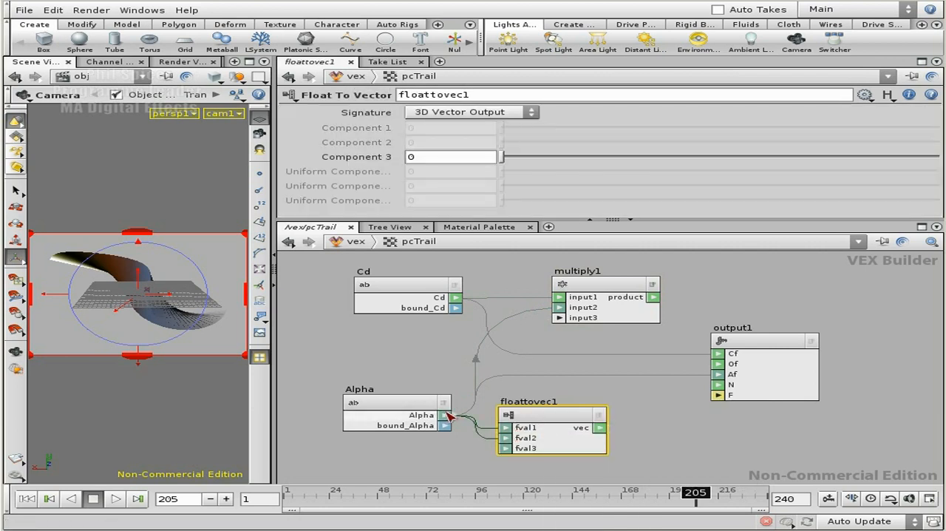
left_click(506, 448)
Replace Alpha on the Multiply node's second input with the Float To Vector output, and connect the product to output1's Cf
left_click(563, 310)
left_click(472, 345)
left_click(601, 428)
left_click(559, 318)
left_click(654, 297)
left_click(717, 354)
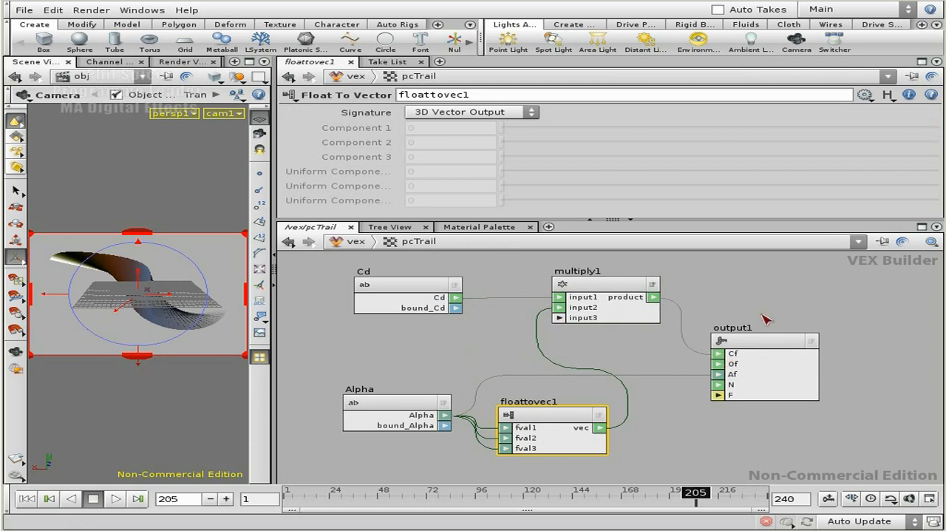
Rearrange the Alpha, Float To Vector, Multiply and output1 nodes to separate their wires, and close the test render
left_click_drag(406, 402, 386, 430)
left_click_drag(542, 415, 391, 353)
left_click_drag(788, 342, 855, 343)
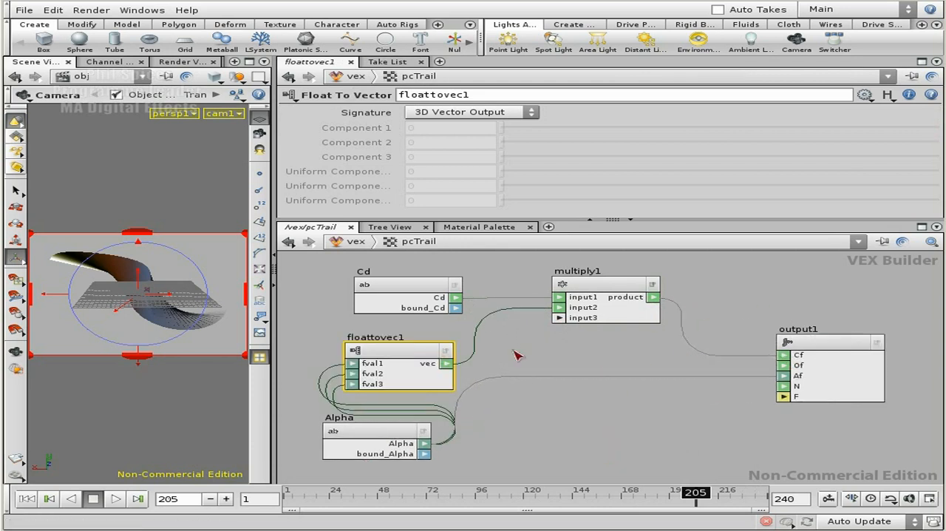
left_click_drag(418, 354, 534, 350)
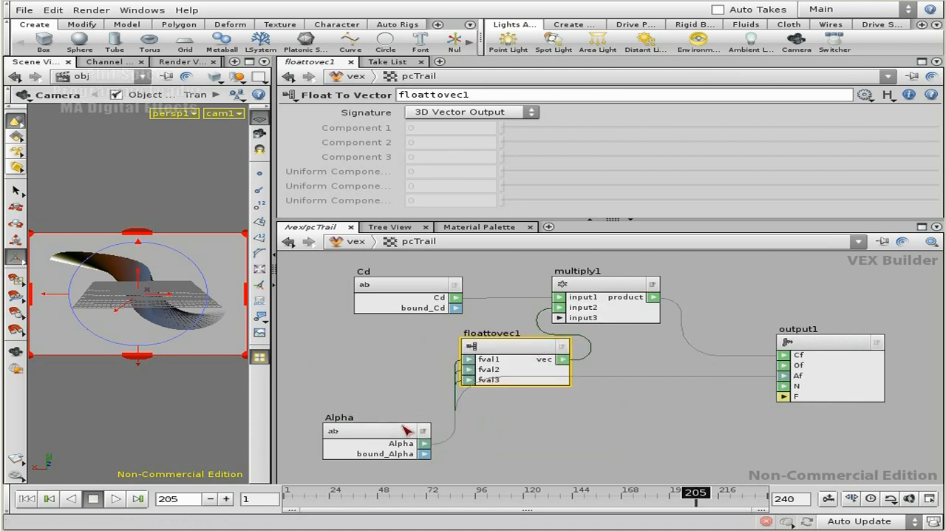
left_click_drag(414, 430, 464, 454)
left_click_drag(600, 286, 692, 280)
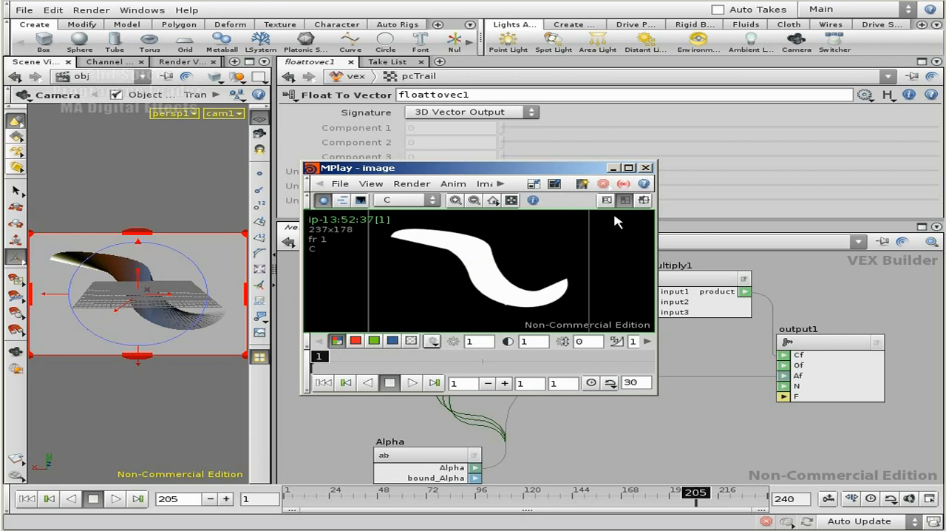
left_click(645, 167)
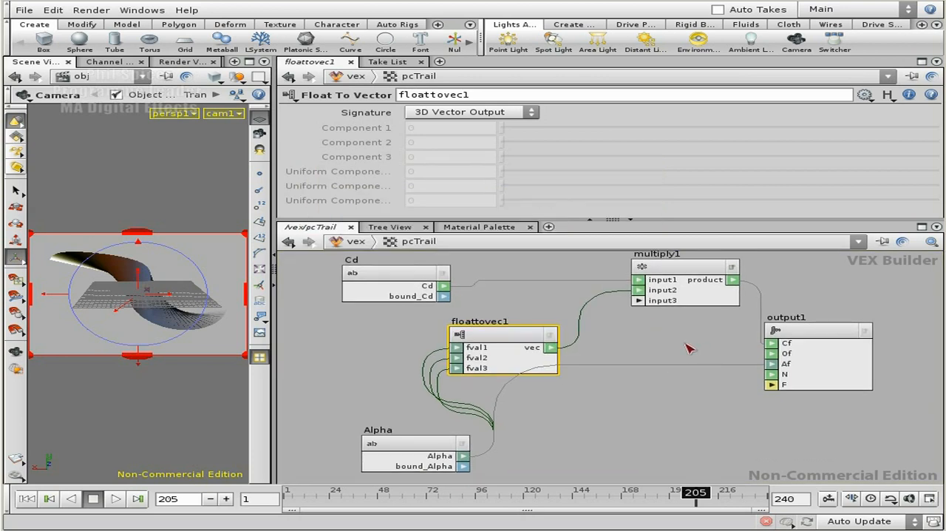
Add a Constant node below the Multiply node, connected to the Of input of output1
left_click_drag(435, 448, 429, 458)
left_click_drag(549, 349, 684, 352)
left_click_drag(758, 355, 776, 352)
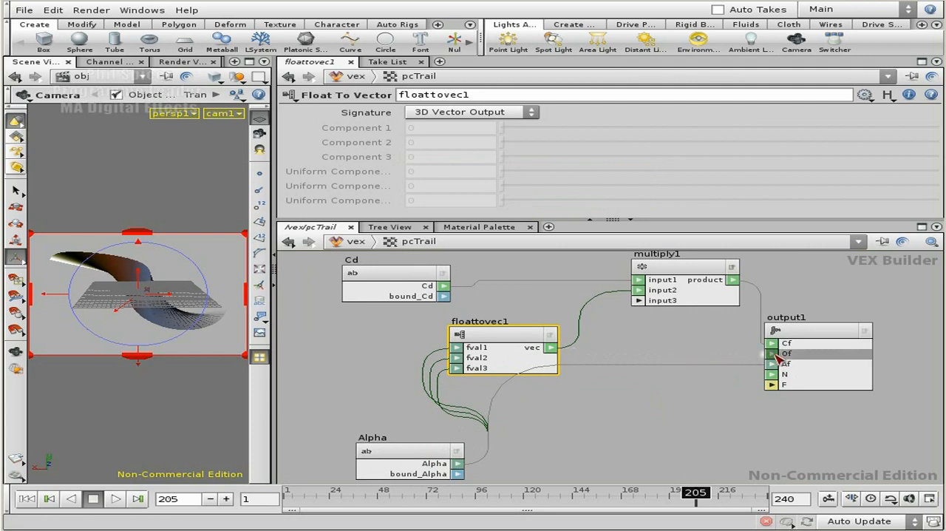
key("Tab")
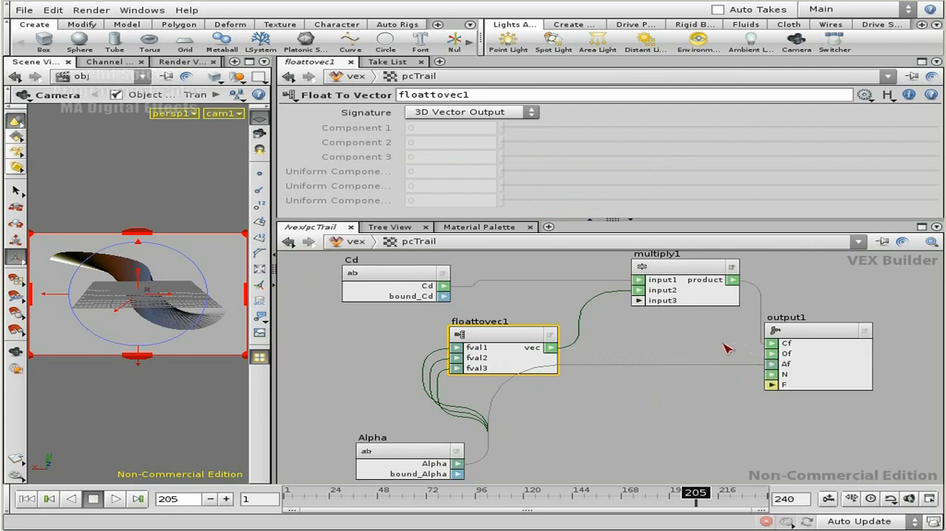
key("Tab")
key("Tab")
type("co")
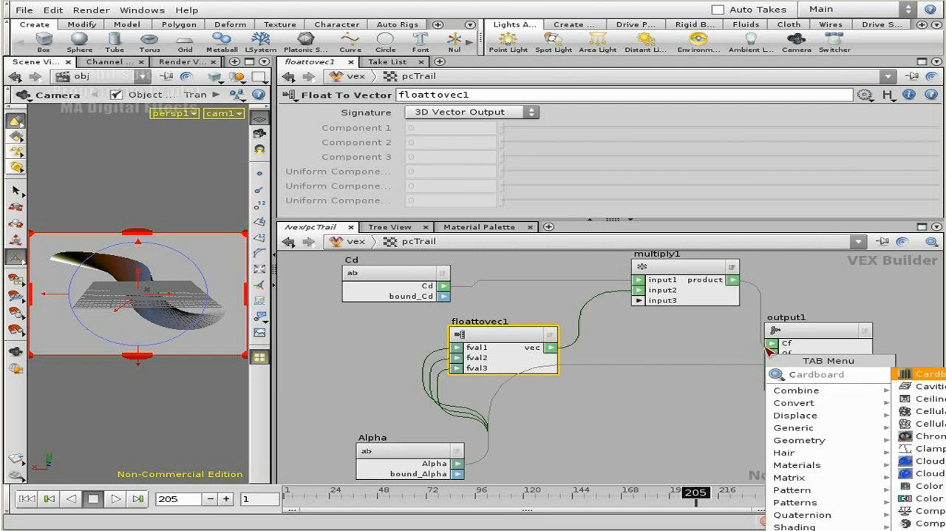
left_click(920, 448)
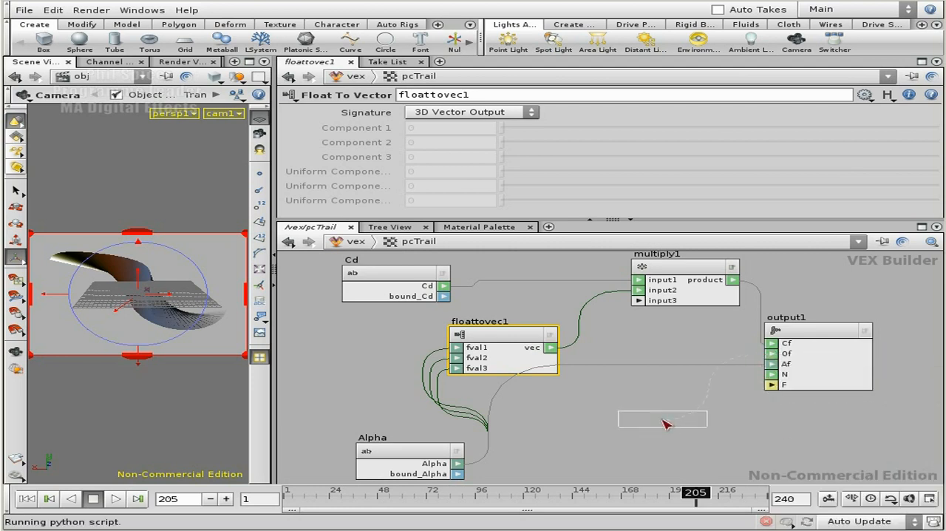
left_click(664, 420)
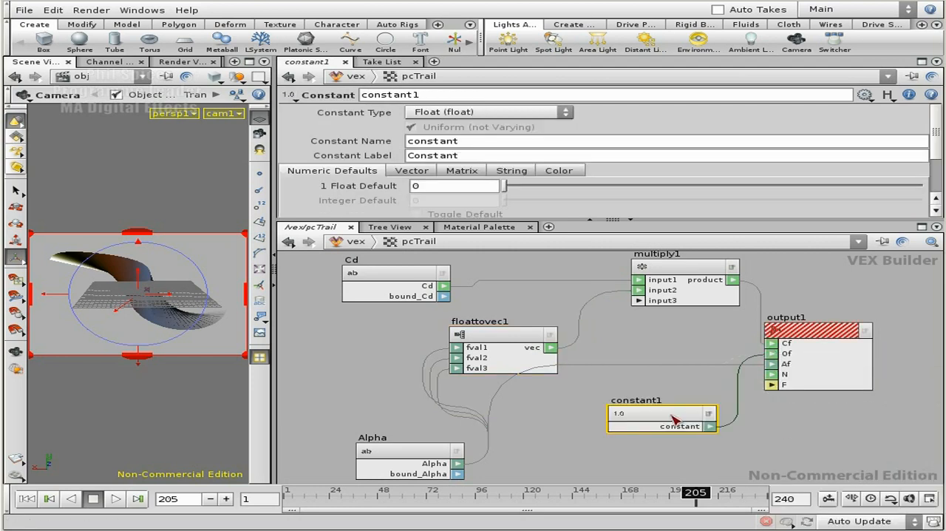
Set the Constant node's type to Color (color) and display its colour defaults
left_click(479, 115)
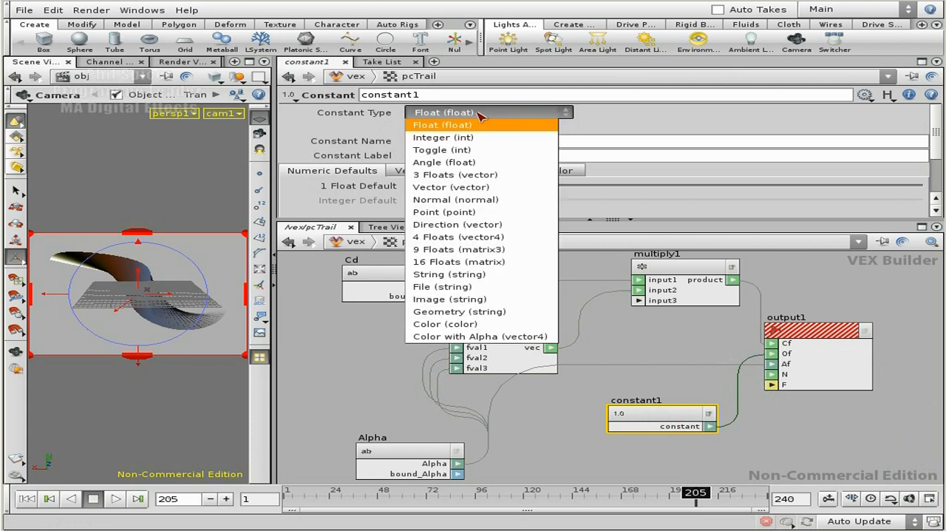
left_click(486, 325)
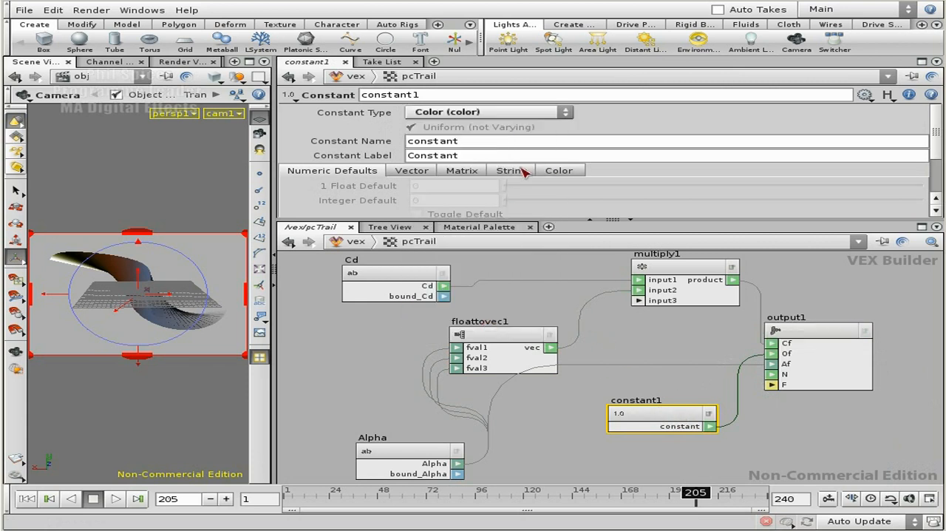
left_click(568, 172)
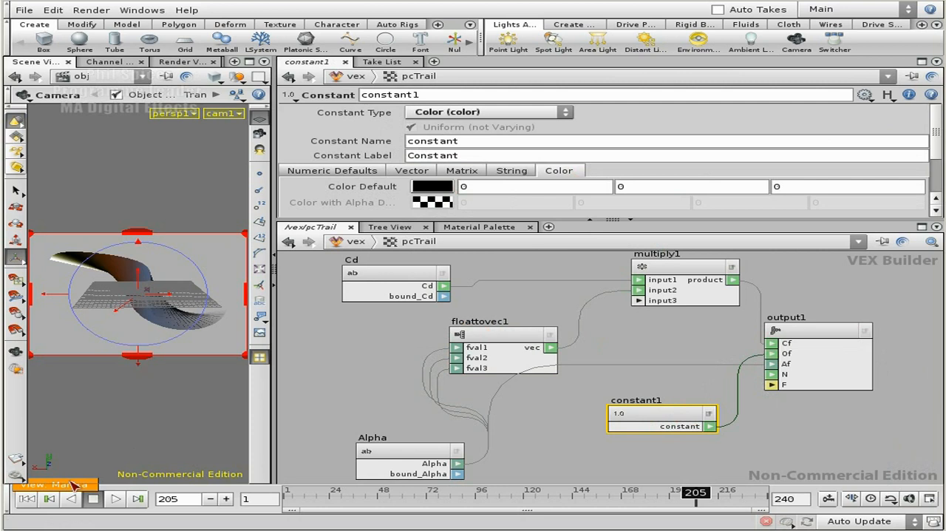
Render the view with Mantra, inspect the enlarged image's alpha channel and full colour, and close the render
left_click(72, 484)
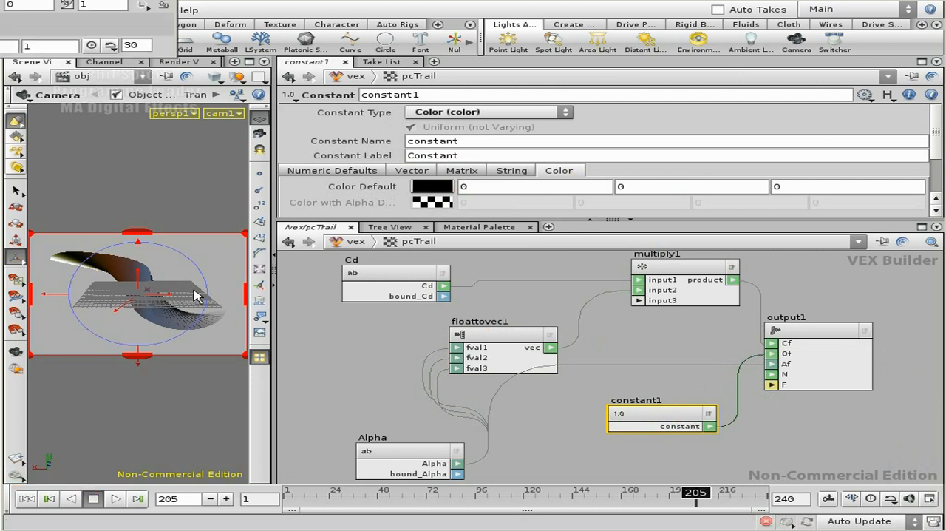
left_click_drag(99, 0, 530, 132)
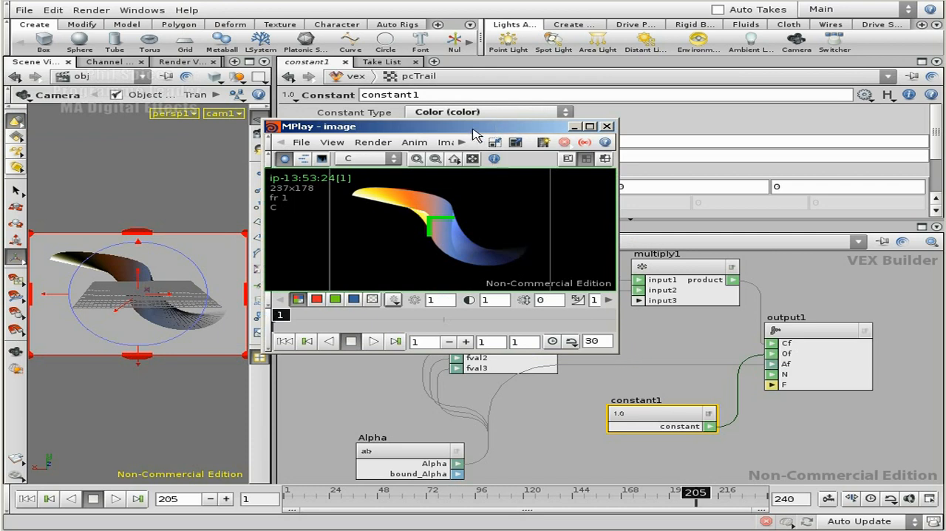
left_click_drag(614, 353, 732, 414)
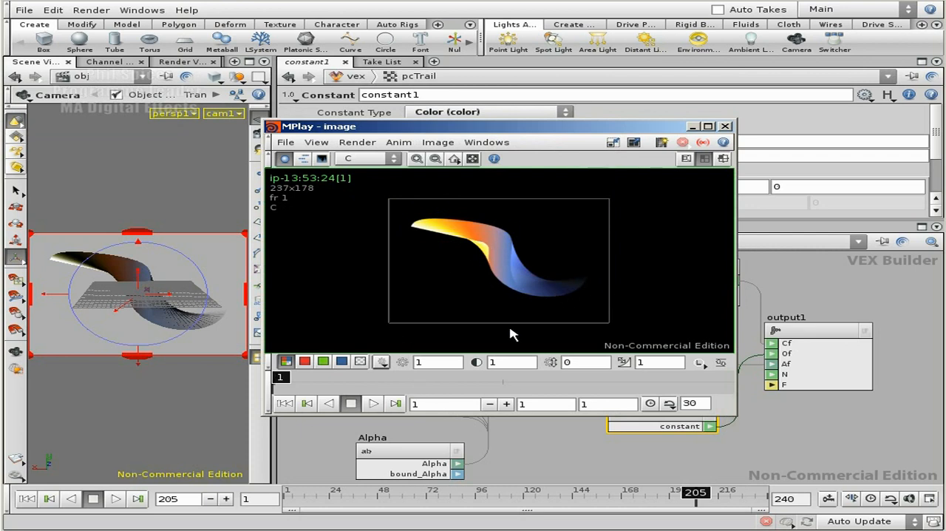
left_click(360, 361)
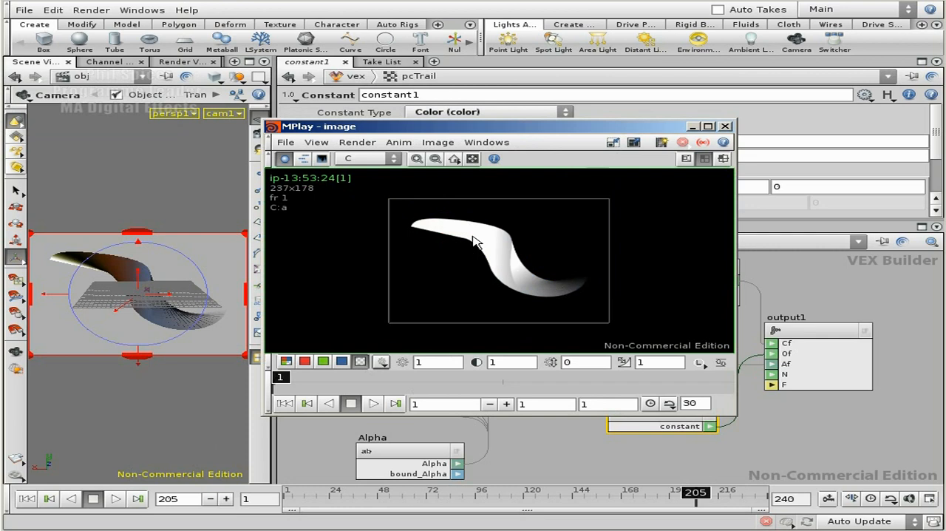
left_click(285, 362)
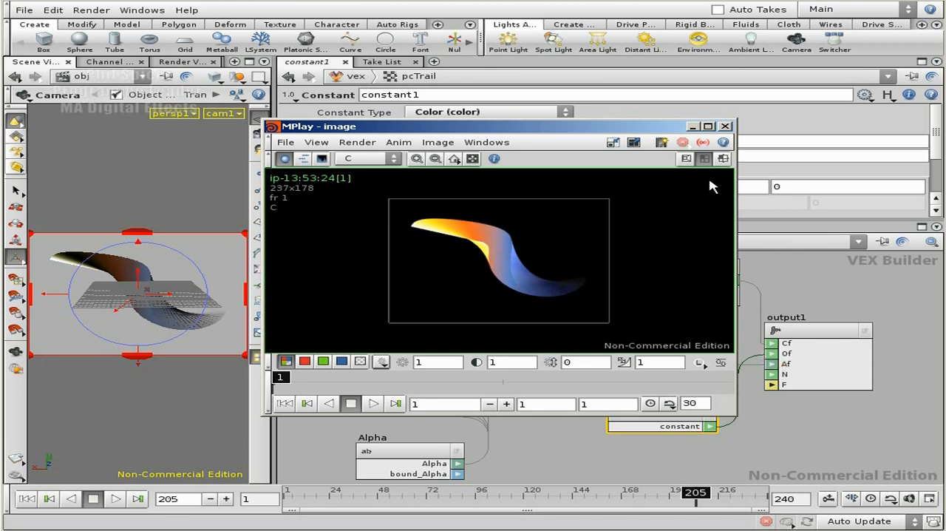
left_click(725, 126)
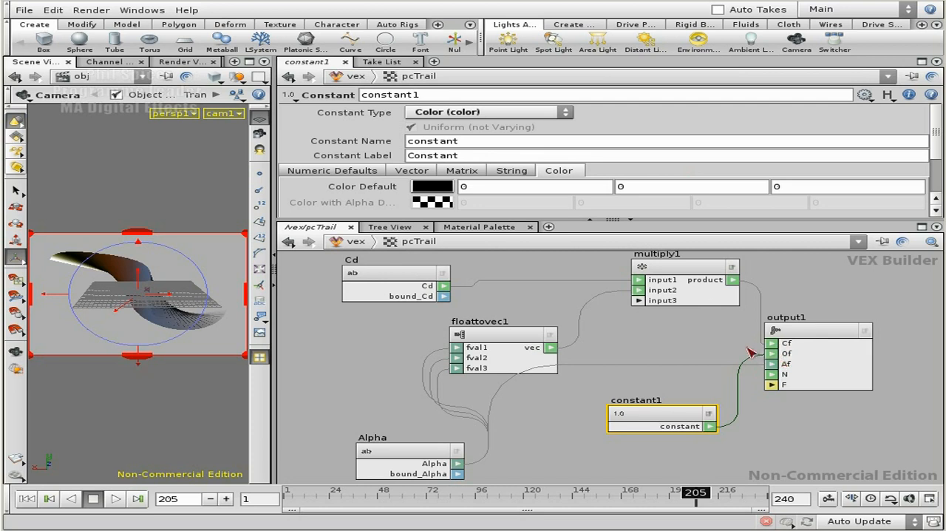
Replace the Constant on output1's Of input with the Float To Vector output and test-render the view
left_click_drag(553, 351, 772, 353)
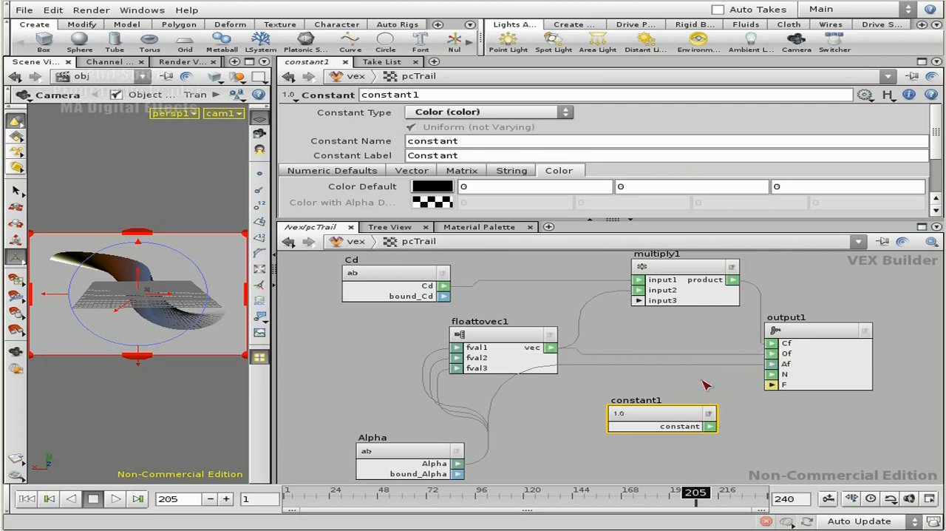
left_click_drag(676, 412, 680, 422)
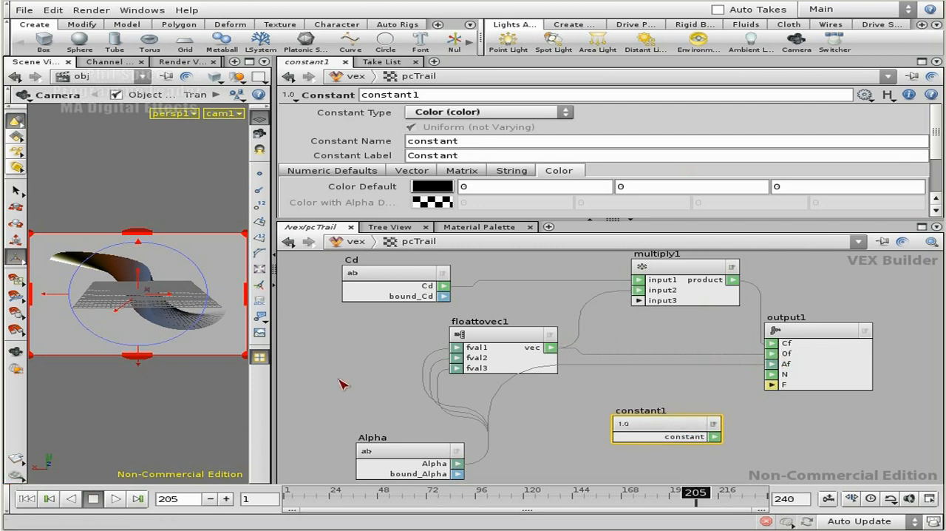
key("alt+Tab")
left_click_drag(140, 41, 147, 116, "alt")
left_click_drag(85, 0, 515, 112)
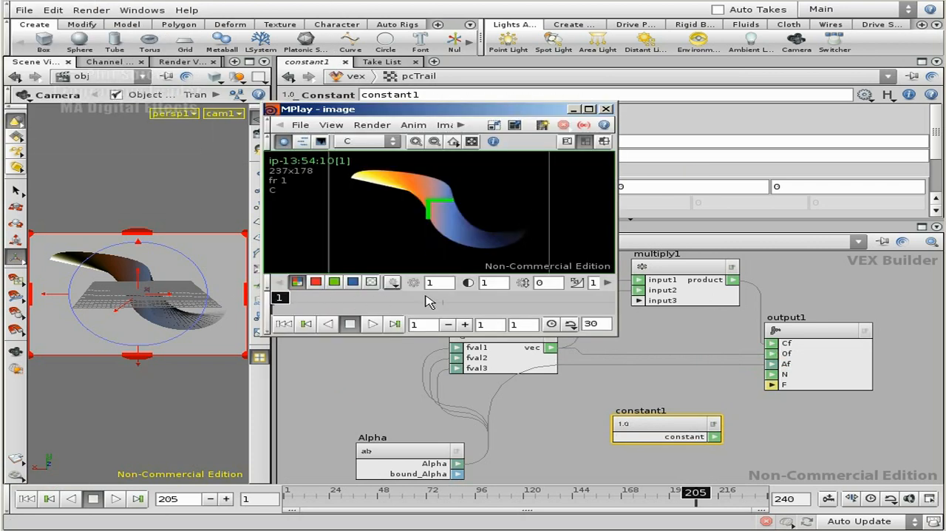
Reconnect the Constant output to the Of input of output1 and render the view again
left_click(715, 436)
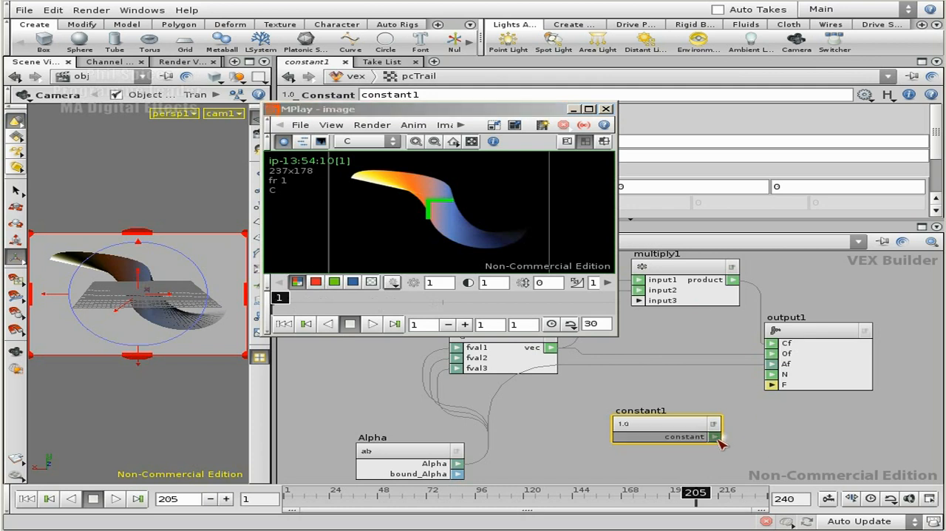
left_click(774, 362)
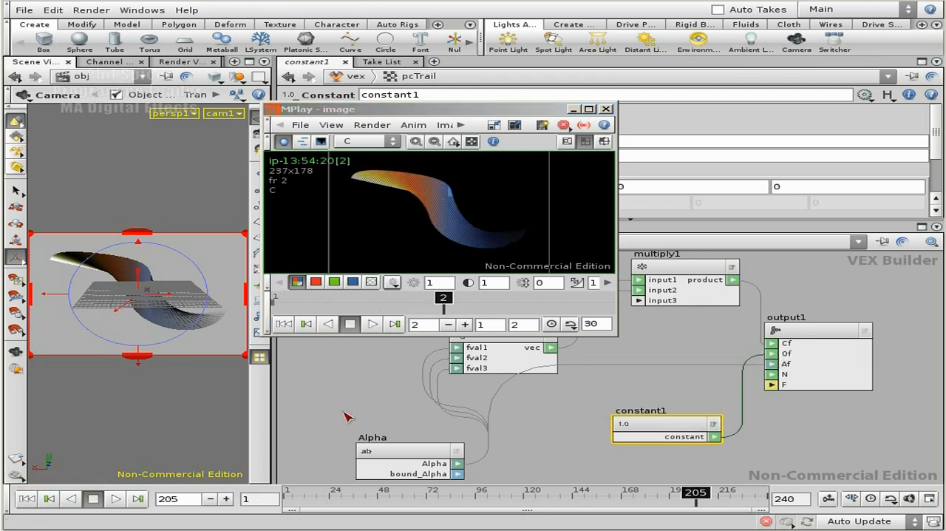
Compare the two renders by switching between frames 1 and 2 in MPlay, and close the image window
left_click_drag(379, 297, 286, 289)
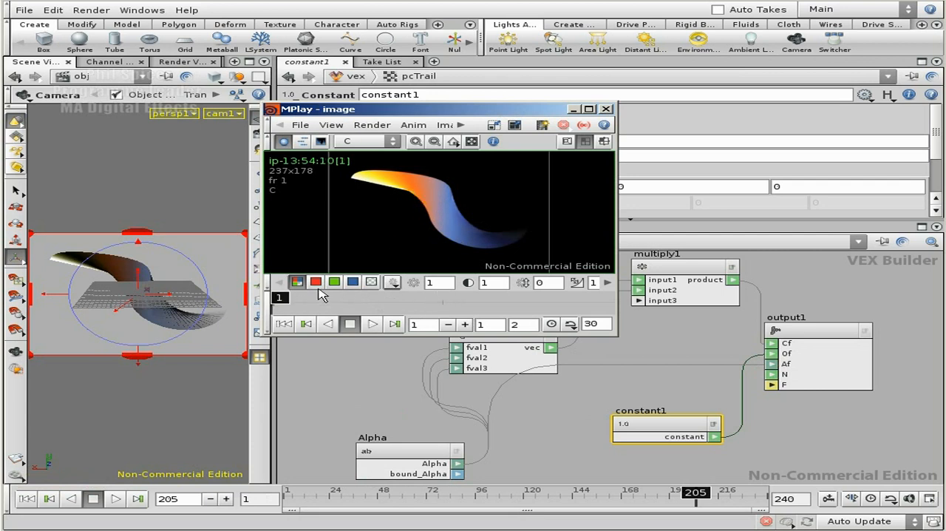
left_click_drag(292, 302, 434, 301)
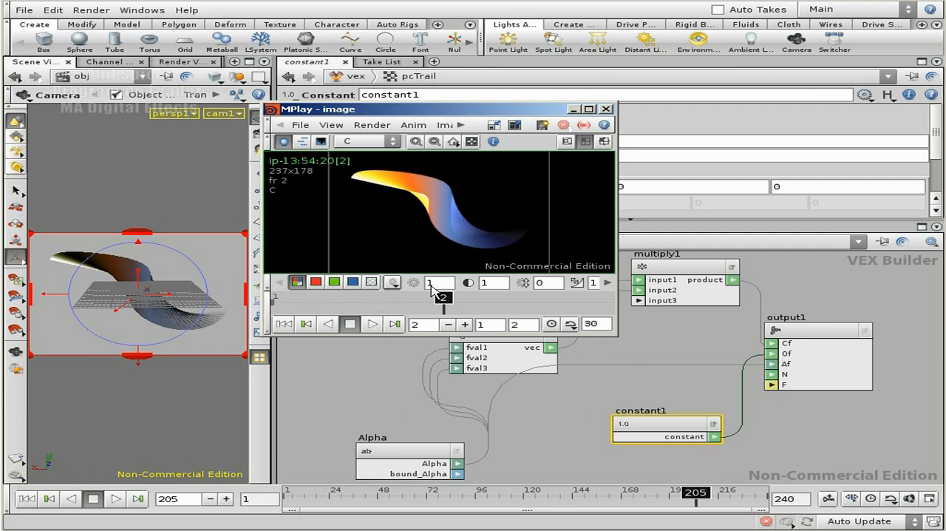
left_click_drag(444, 302, 309, 305)
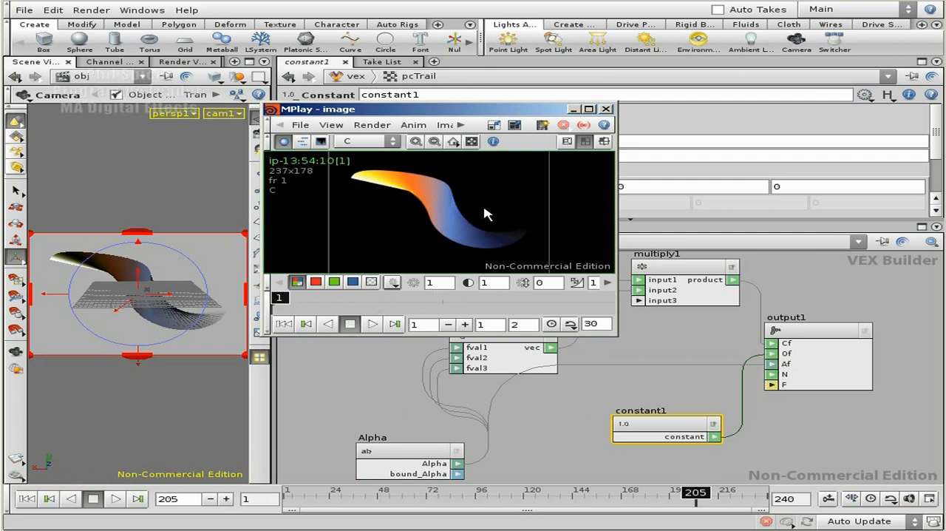
left_click(607, 109)
Add a Global Variables node in the free space beside the Cd and Alpha nodes
middle_click_drag(611, 329, 708, 322)
right_click_drag(708, 322, 687, 324)
middle_click_drag(509, 339, 520, 348)
right_click_drag(520, 348, 513, 345)
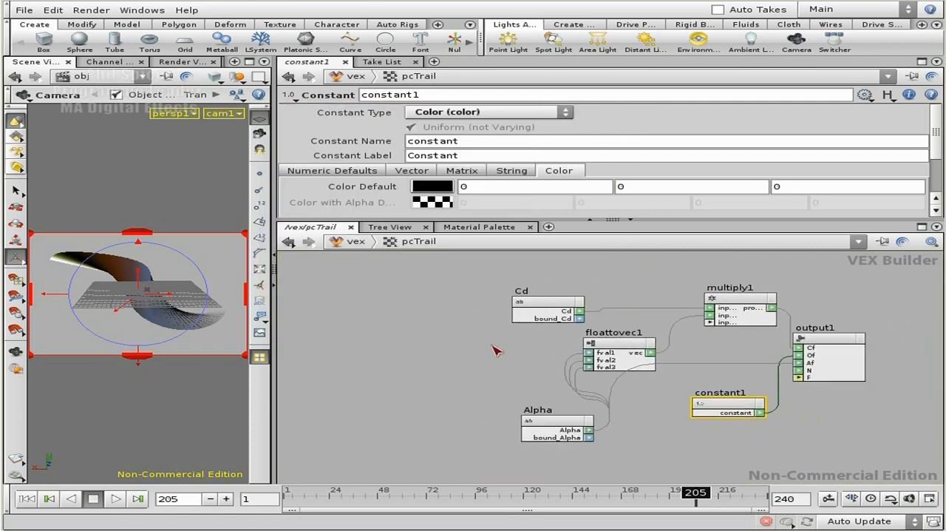
key("Tab")
type("glo")
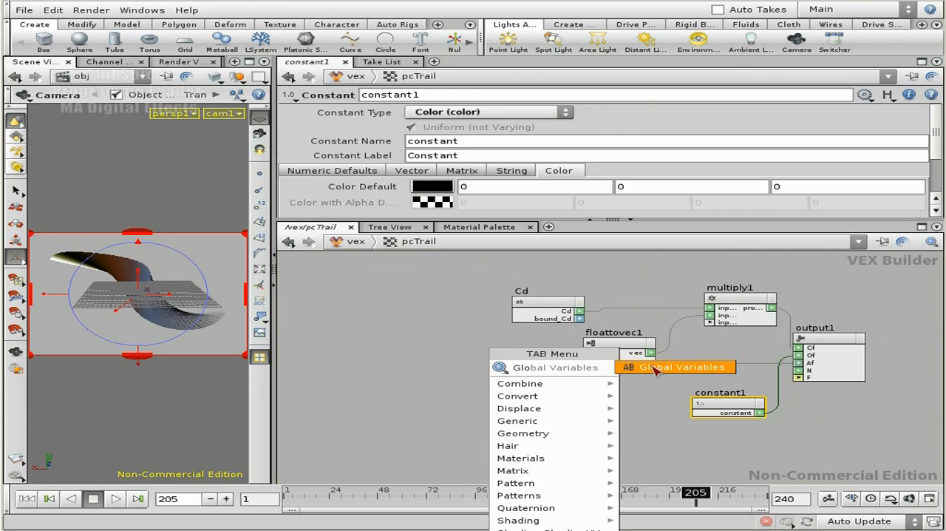
left_click(656, 370)
left_click(381, 318)
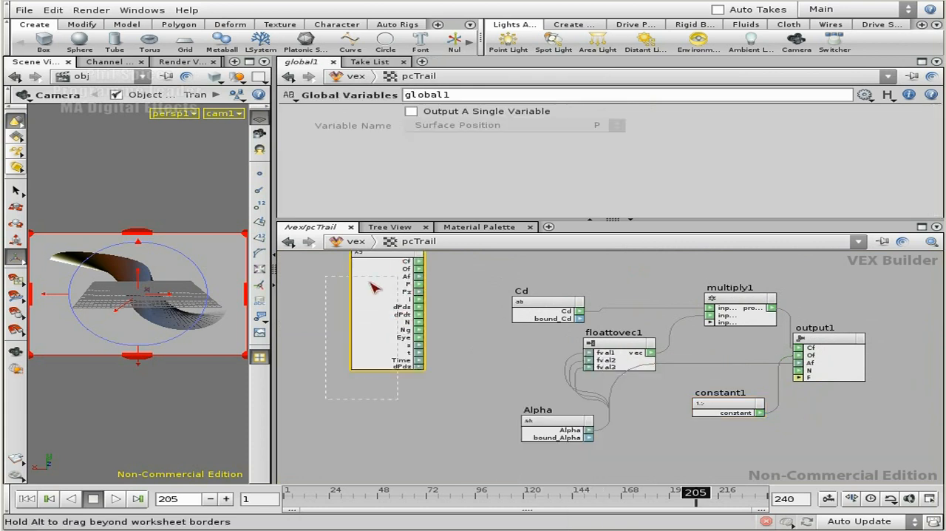
left_click_drag(377, 268, 367, 298)
middle_click_drag(475, 320, 475, 326)
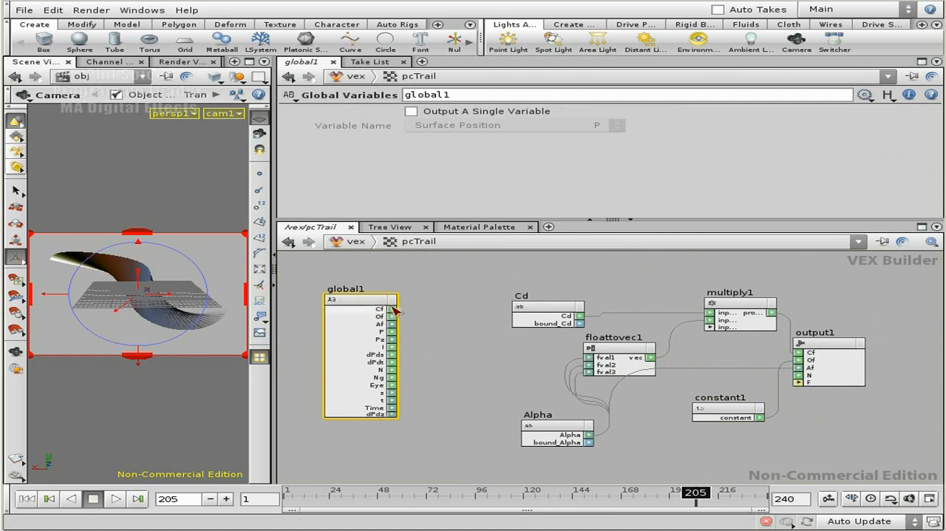
Raise the Cd node and connect the Cf output of global1 to multiply1, between the Cd and Float To Vector inputs
left_click_drag(558, 312, 554, 284)
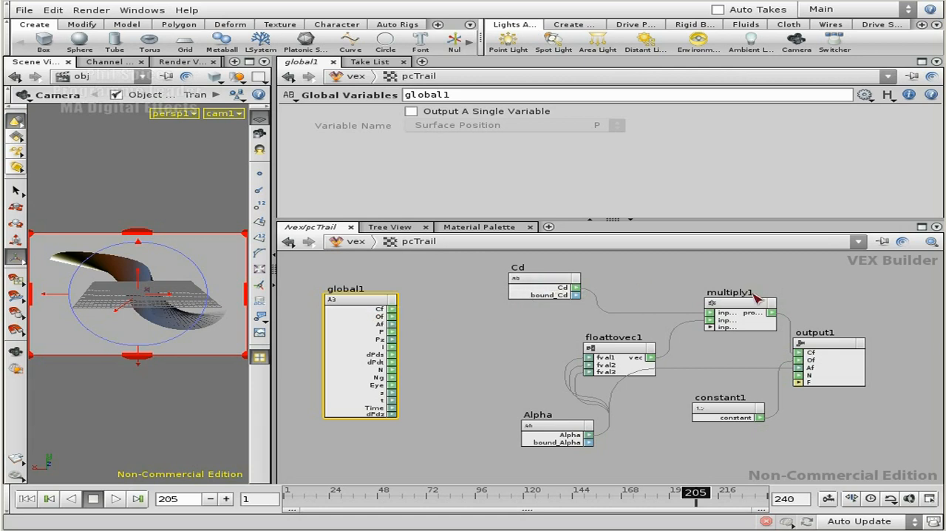
left_click_drag(400, 316, 708, 319)
left_click_drag(652, 360, 715, 337)
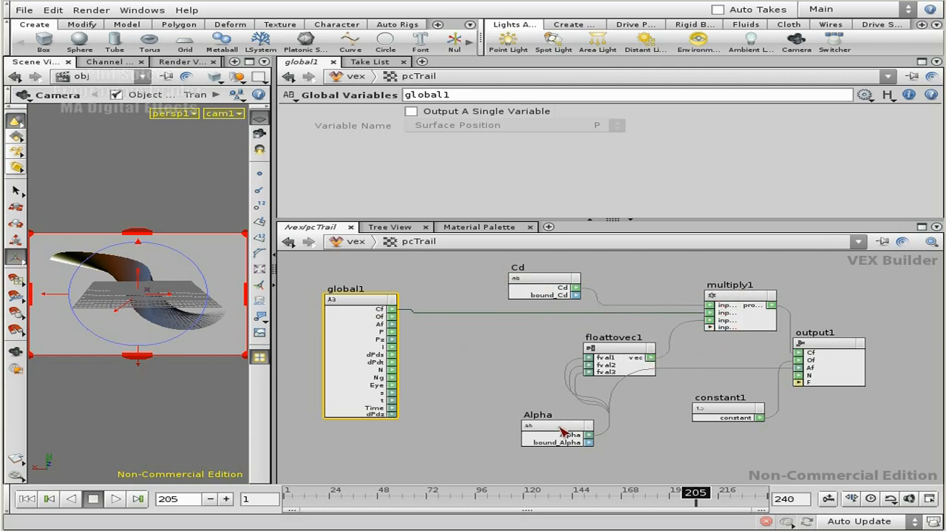
Add a second Multiply node above Alpha and connect global1's Af and the Alpha output to its inputs
left_click_drag(562, 431, 491, 428)
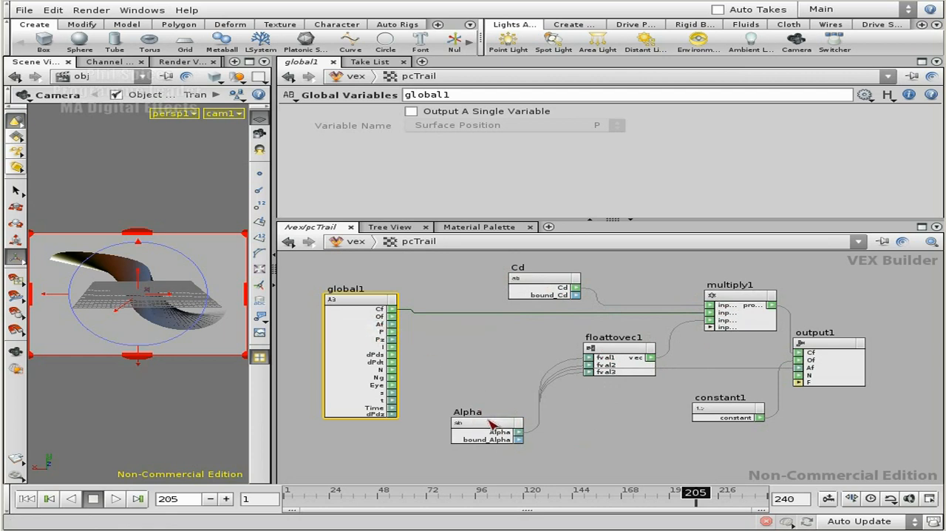
key("Tab")
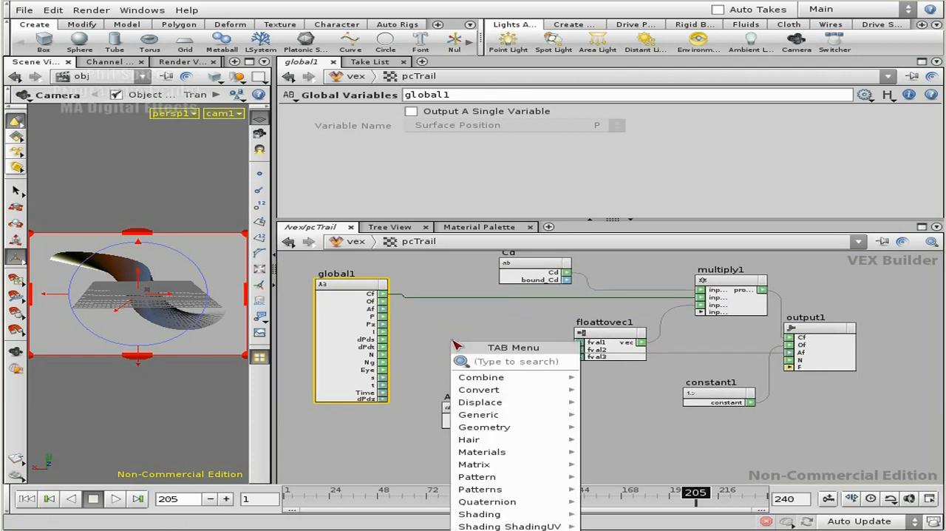
type("Multiply")
key("Return")
left_click(491, 330)
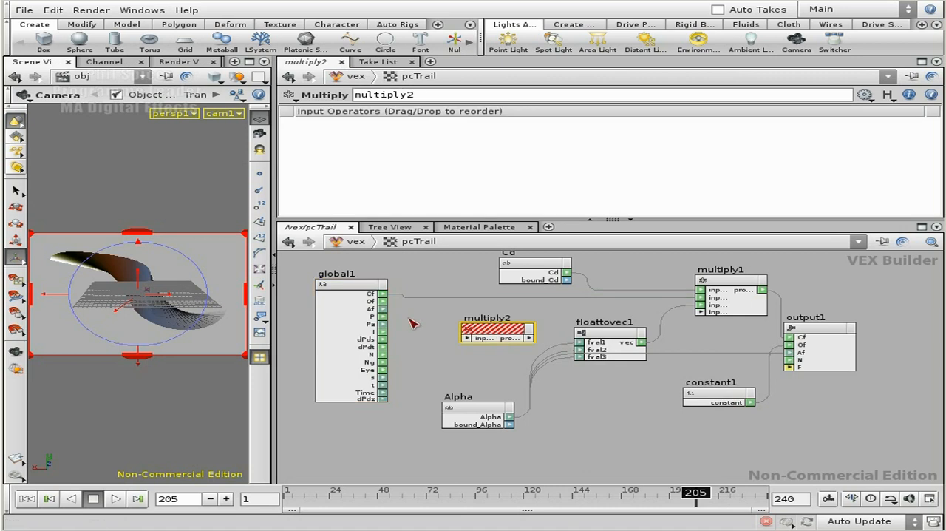
left_click_drag(384, 309, 470, 338)
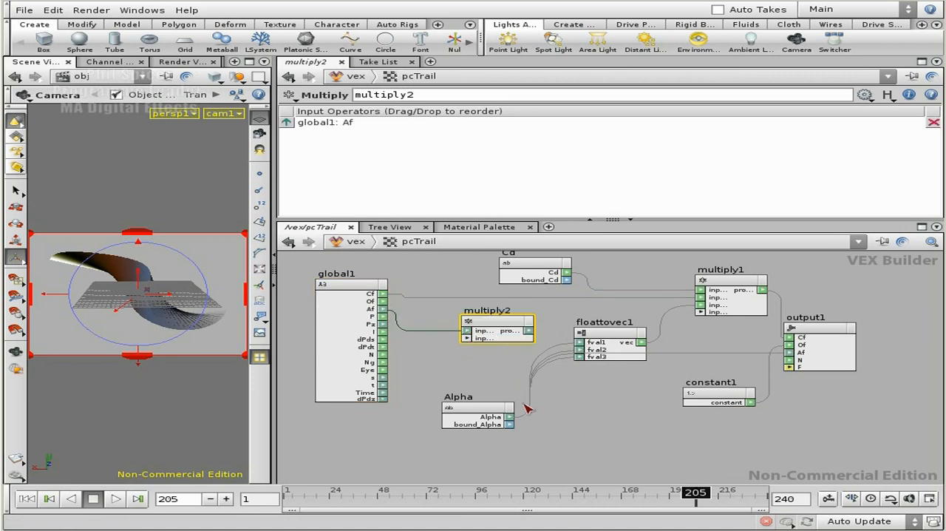
left_click_drag(509, 416, 468, 332)
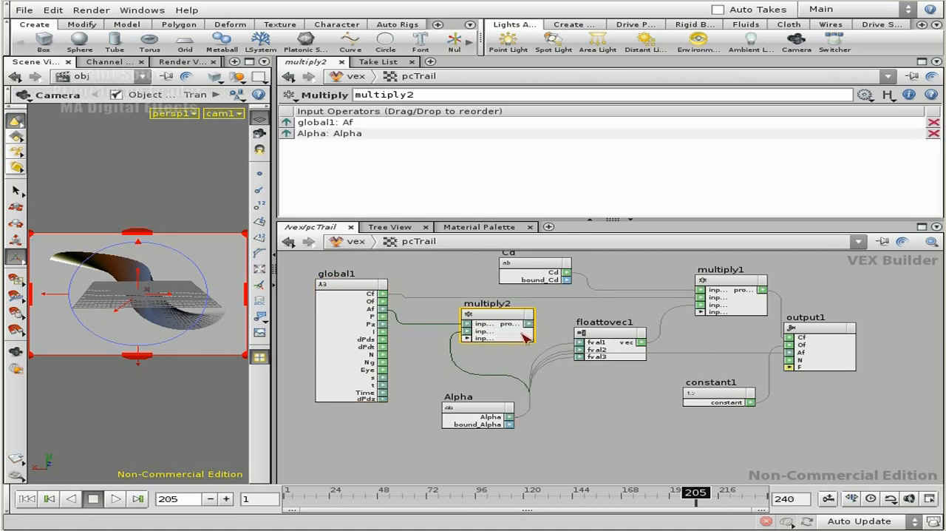
Replace Alpha on the Float To Vector node's three inputs with multiply2's product, and spread the nodes apart to clear their wires
mouse_move(528, 324)
left_mouse_down()
mouse_move(584, 346)
mouse_move(529, 324)
left_mouse_up()
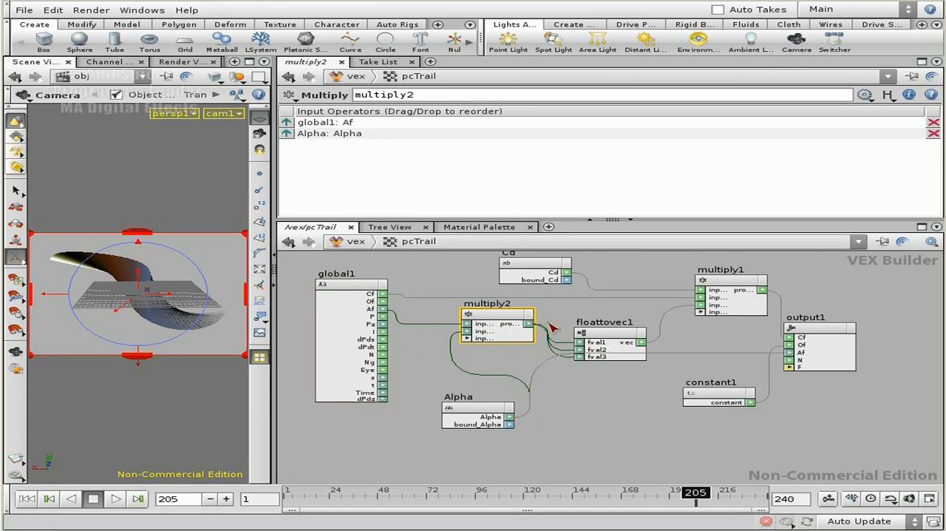
left_click_drag(615, 332, 632, 318)
middle_click_drag(596, 390, 598, 408)
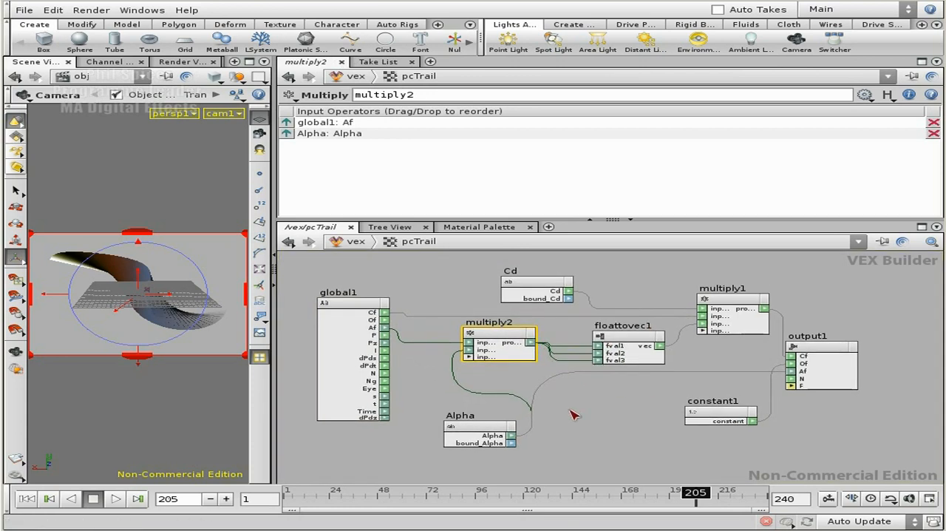
left_click_drag(475, 425, 437, 433)
left_click_drag(491, 330, 493, 334)
middle_click_drag(685, 403, 669, 419)
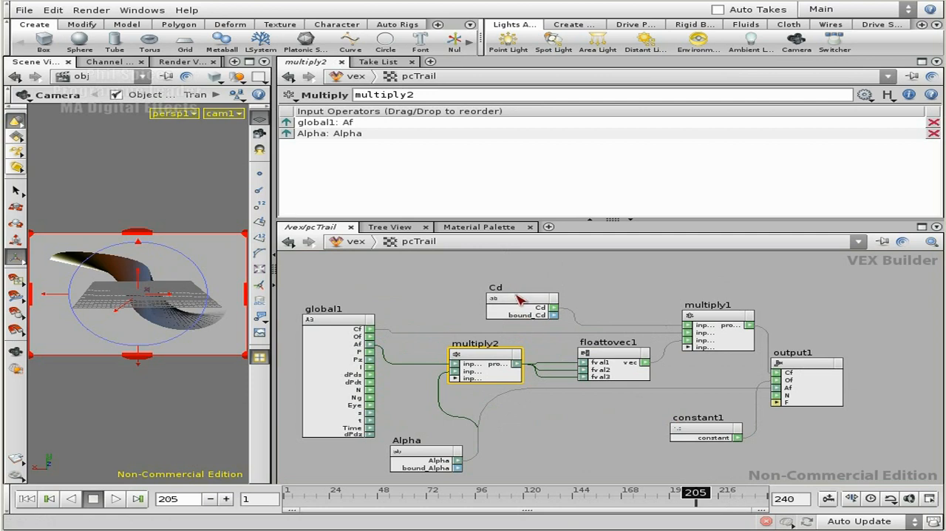
Render the view with Mantra to check the revised shader, moving the image window beside the output nodes
left_click(16, 475)
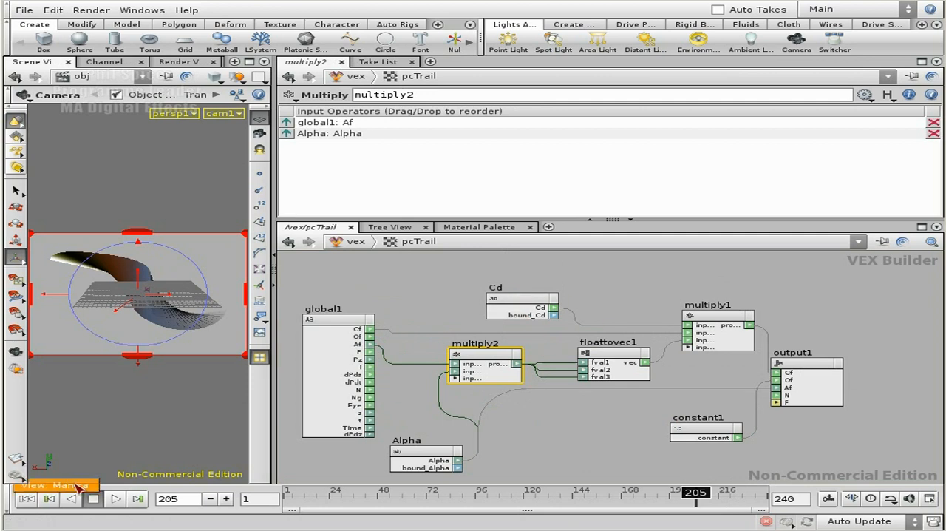
left_click(132, 464)
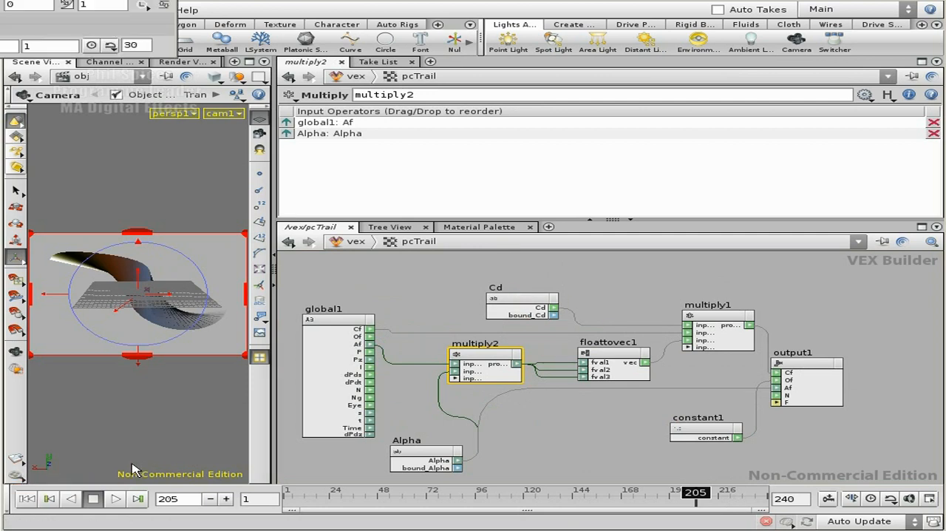
left_click_drag(91, 0, 465, 105)
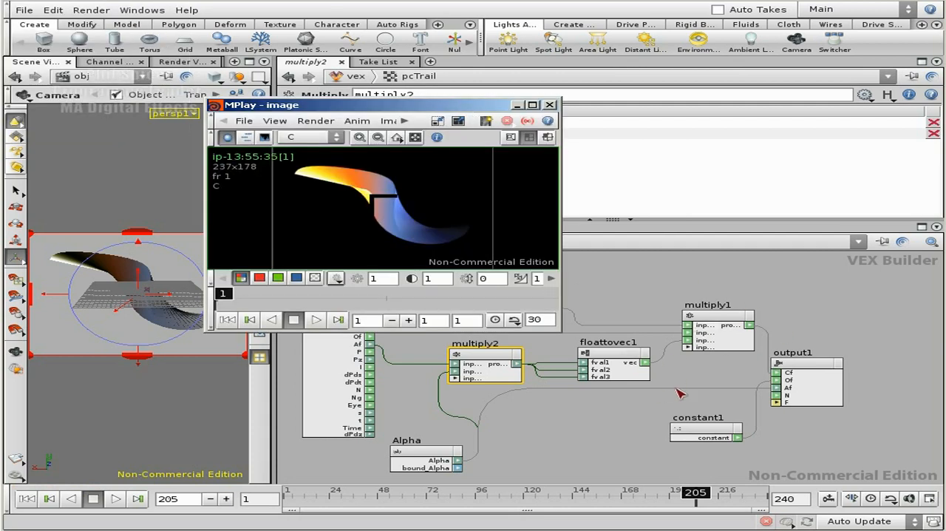
scroll(711, 378, "down", 5)
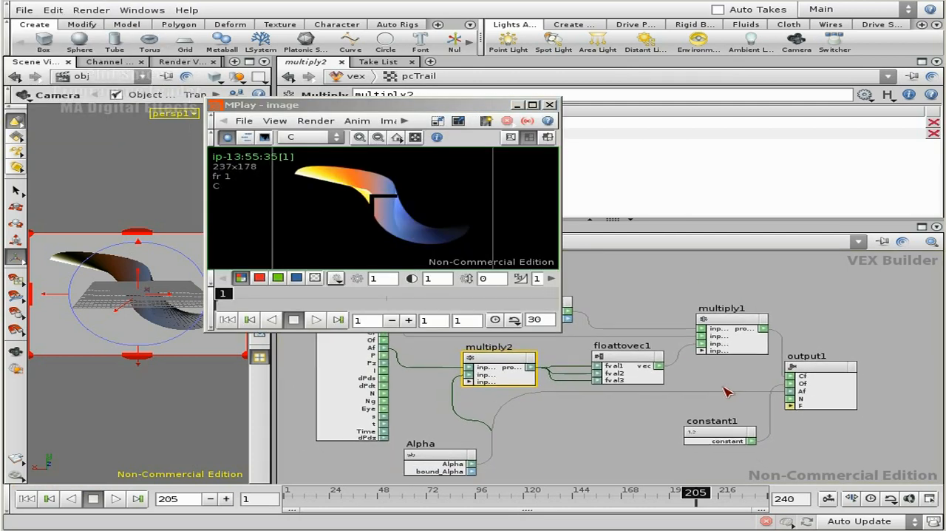
Close the rendered image window and add a Lighting Model node above the Cd and multiply1 nodes
middle_click_drag(701, 381, 707, 385)
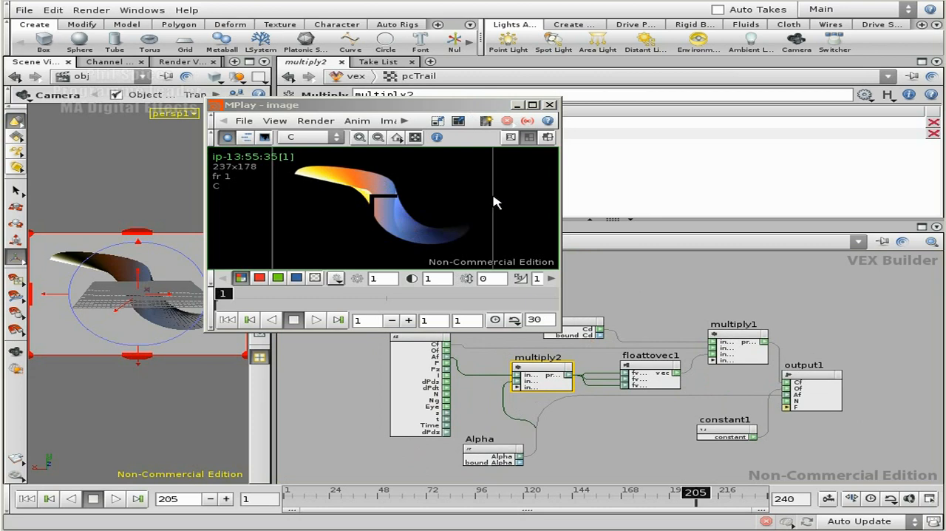
left_click(550, 105)
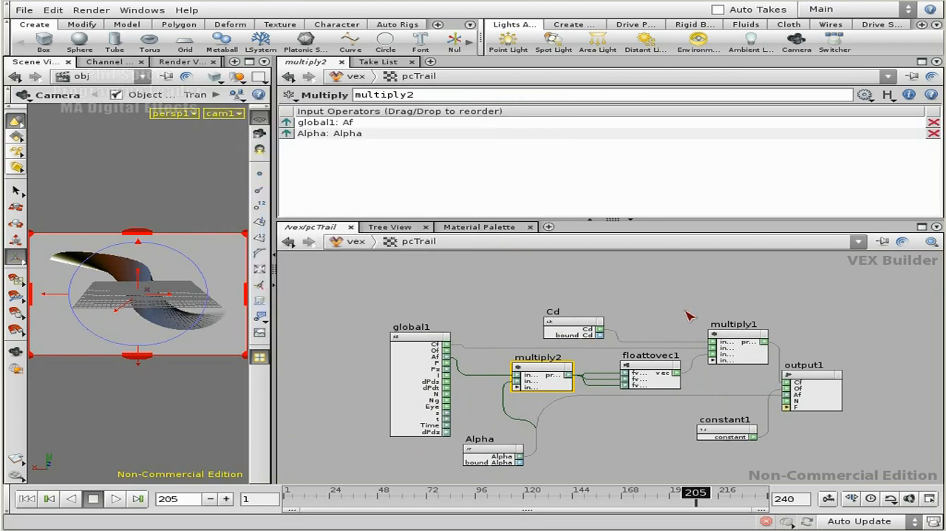
middle_click_drag(680, 300, 645, 314)
scroll(645, 312, "up", 2)
key("Tab")
type("li")
left_click(824, 334)
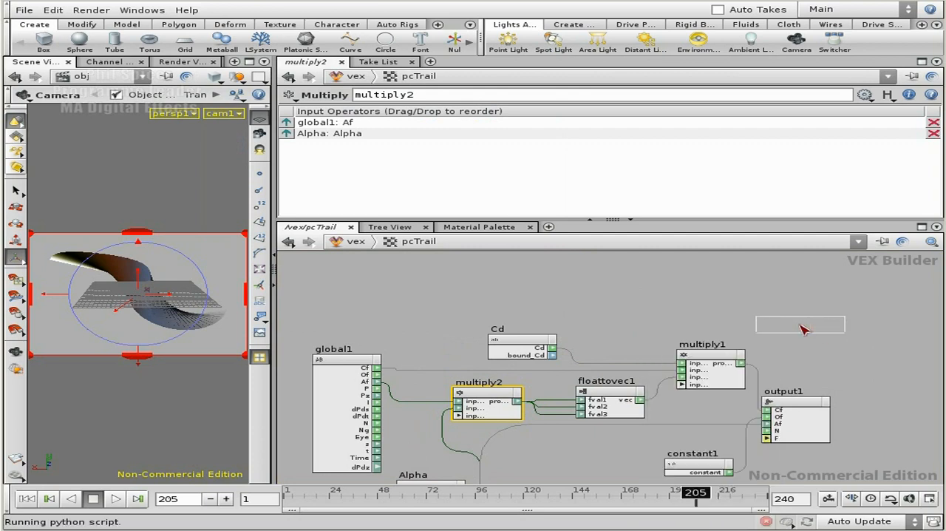
left_click(637, 292)
middle_click_drag(736, 314, 733, 337)
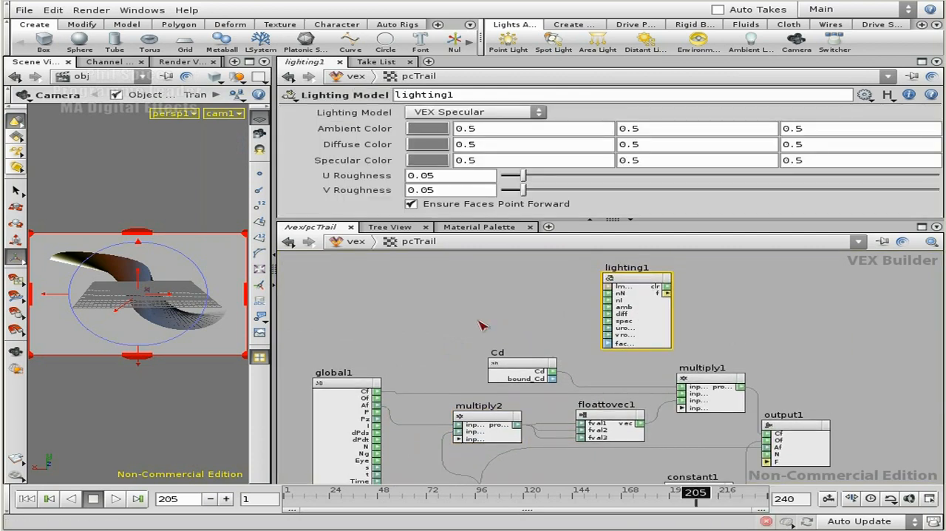
Move Cd and lighting1 further apart and connect the Cd output to lighting1's diff input
scroll(502, 323, "up", 1)
scroll(527, 377, "up", 1)
left_click_drag(524, 378, 447, 348)
left_click_drag(651, 280, 814, 279)
mouse_move(673, 326)
middle_mouse_down()
mouse_move(576, 281)
mouse_move(613, 321)
mouse_move(668, 335)
middle_mouse_up()
scroll(587, 298, "down", 1)
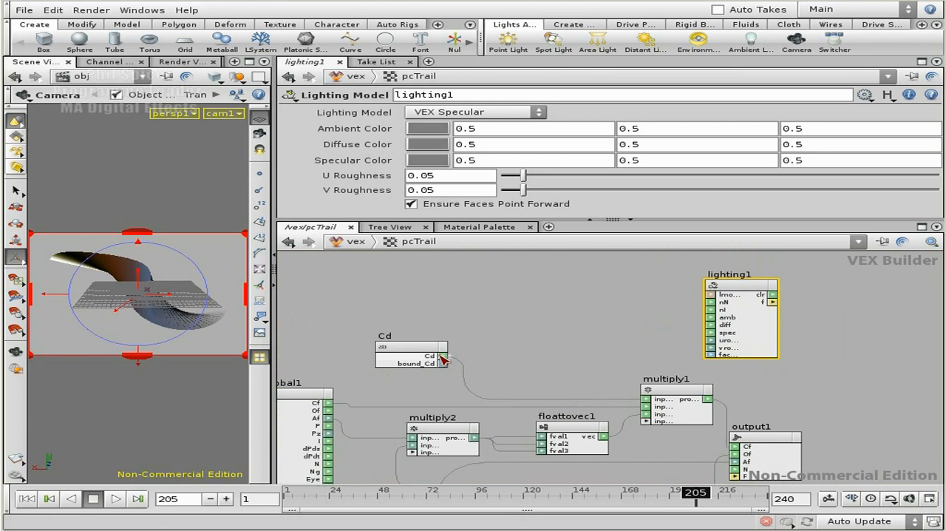
left_click(717, 326)
Replace Cd on multiply1's first input with lighting1's clr output, repositioning lighting1 so the wire runs clear
left_click_drag(754, 287, 687, 286)
left_click(707, 293)
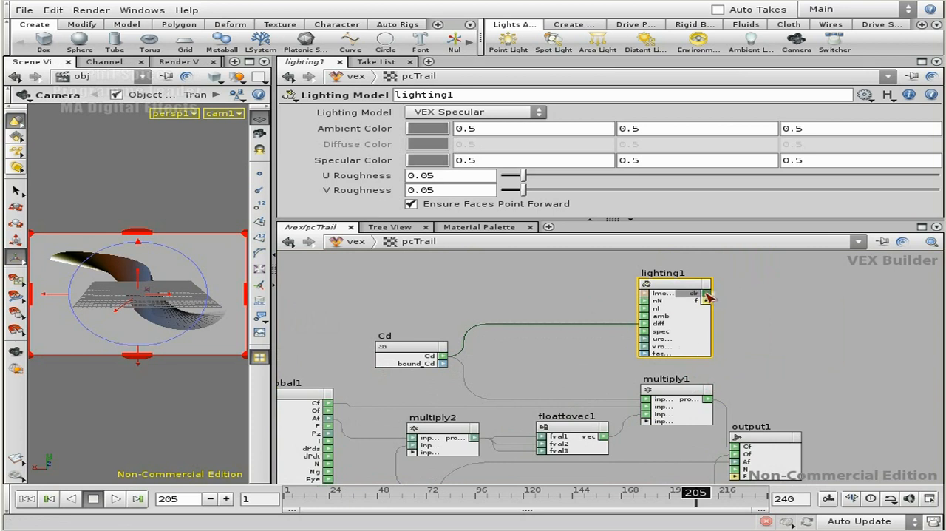
left_click(651, 399)
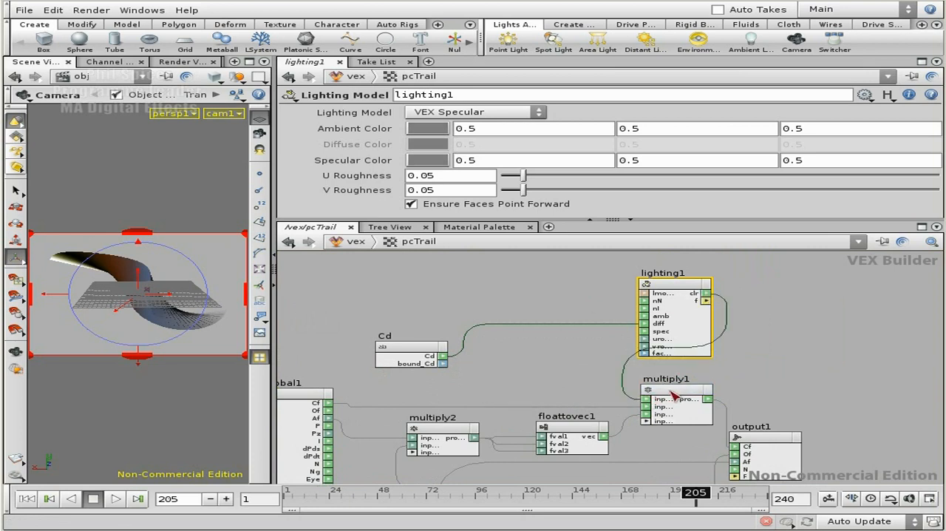
left_click_drag(684, 289, 600, 281)
middle_click_drag(737, 360, 774, 329)
left_click_drag(704, 358, 726, 350)
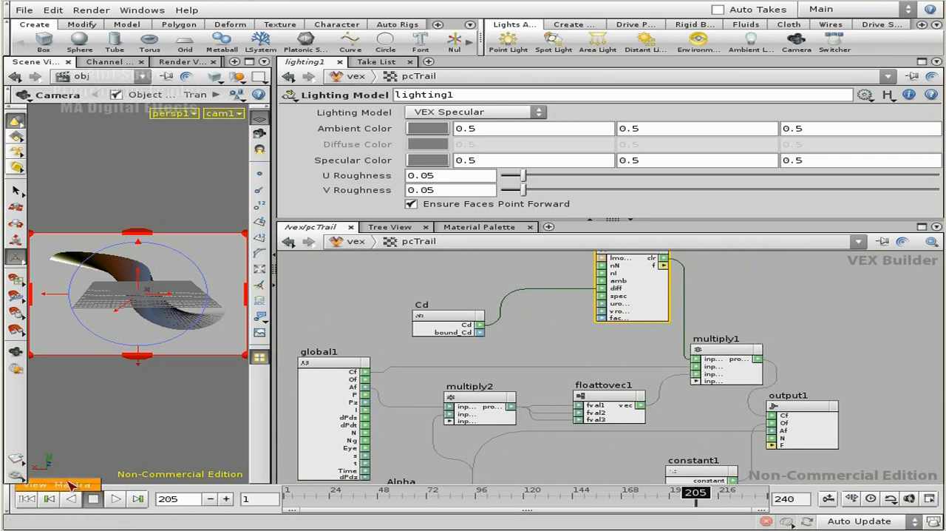
Render the view with Mantra, inspect the image's alpha and colour channels, and close the image window
left_click(68, 484)
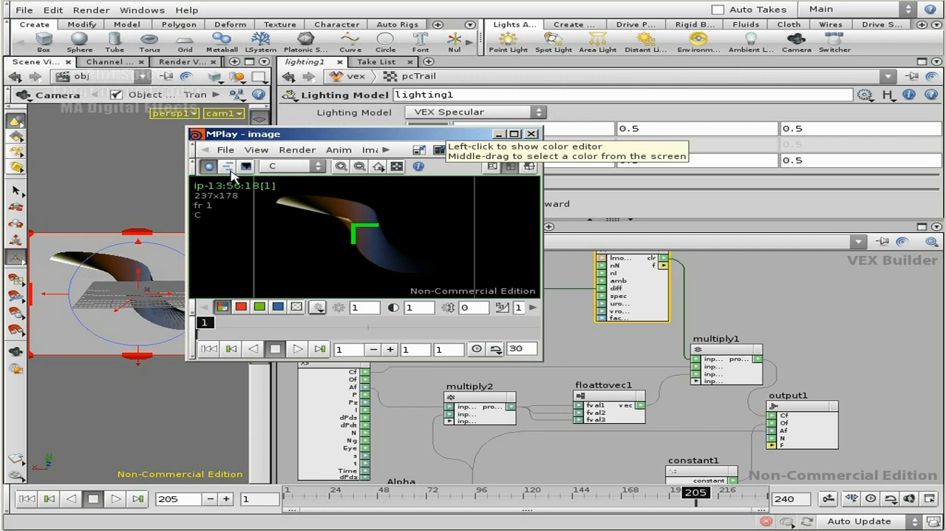
left_click(296, 307)
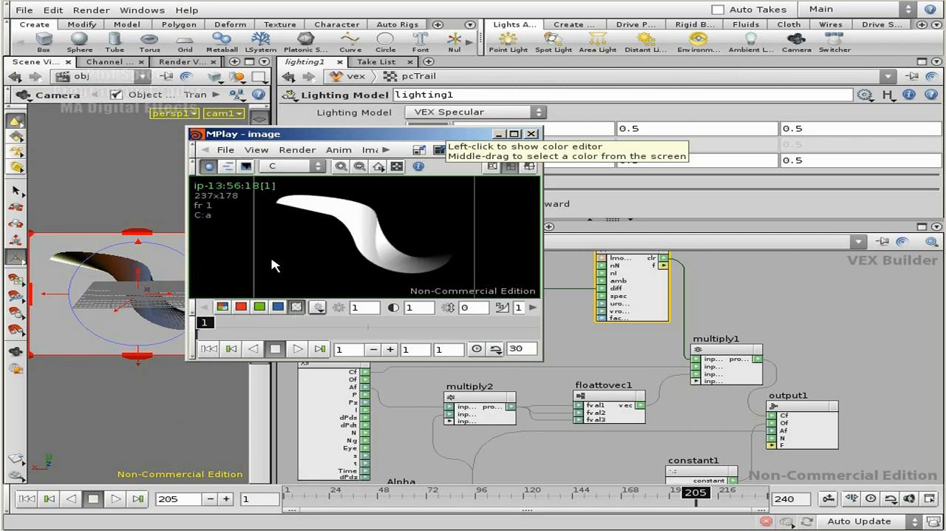
left_click(222, 307)
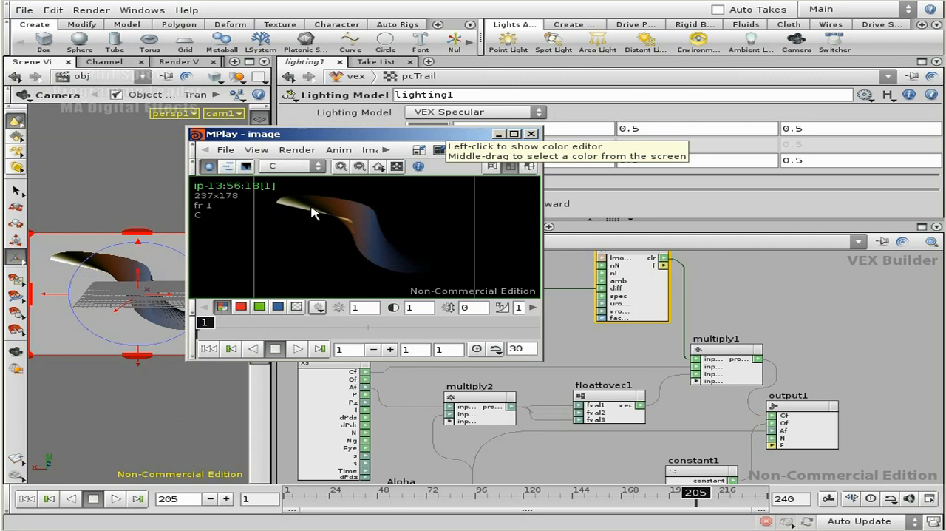
left_click(533, 134)
Reposition Cd and lighting1 away from multiply1 to make room for another node between them
middle_click_drag(748, 294, 765, 335)
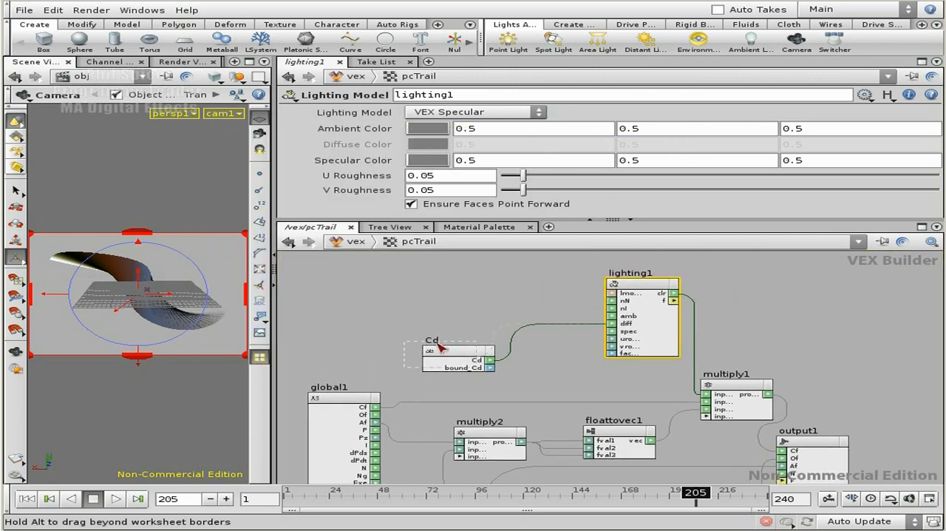
left_click_drag(458, 349, 408, 299)
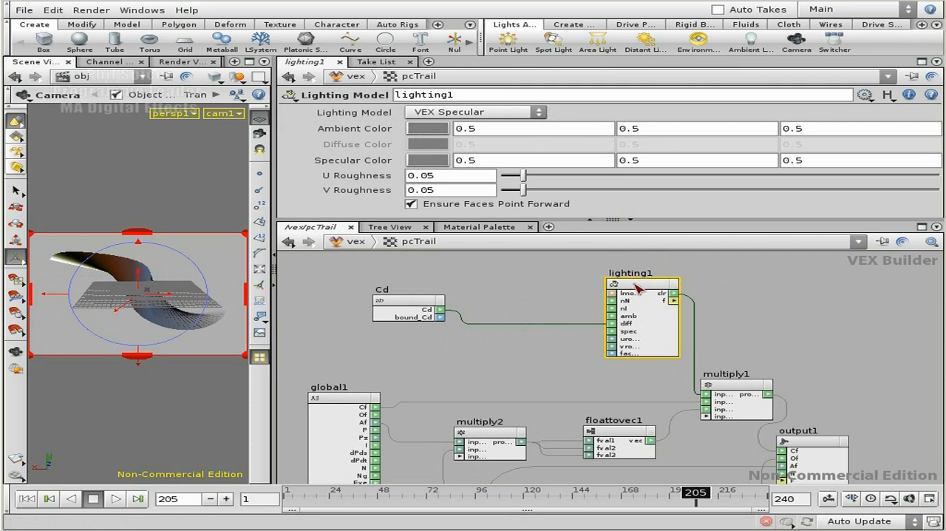
left_click_drag(634, 292, 565, 289)
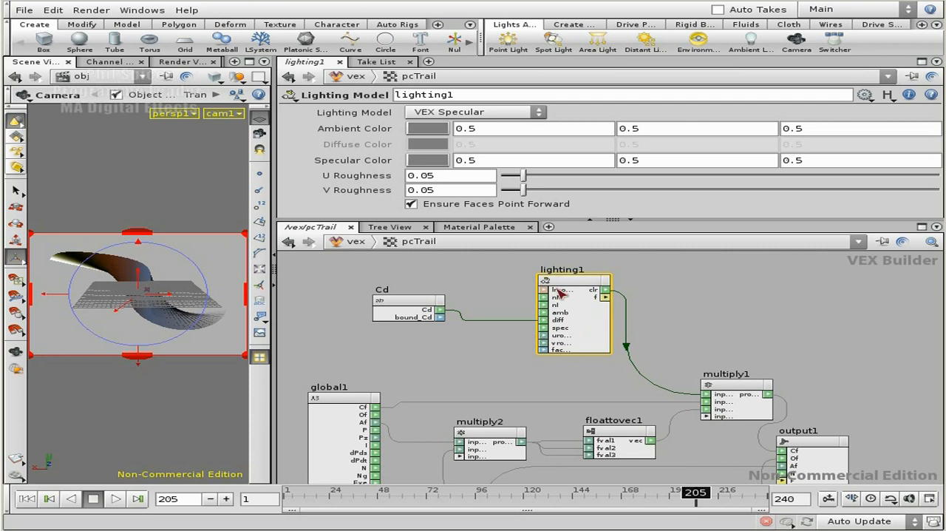
middle_click_drag(735, 311, 741, 353)
left_click_drag(581, 329, 623, 291)
middle_click_drag(737, 379, 683, 332)
middle_click_drag(726, 308, 770, 362)
left_click_drag(636, 298, 618, 291)
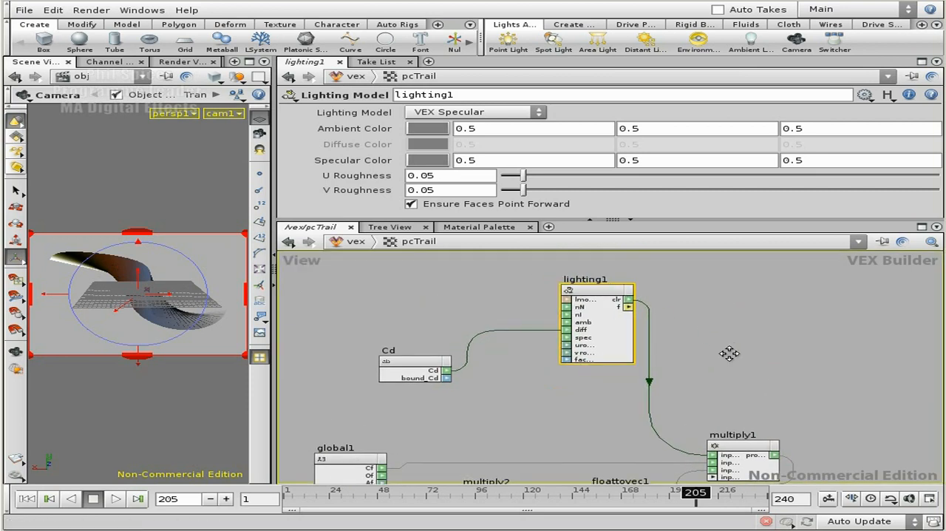
Add a Switch node below lighting1
middle_click_drag(733, 356, 731, 309)
key("Tab")
type("switch")
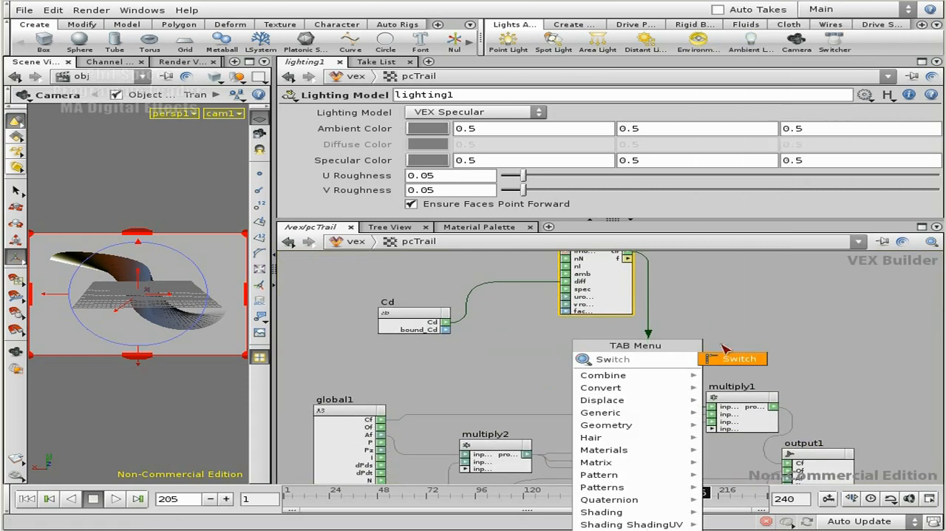
left_click(747, 356)
left_click(598, 359)
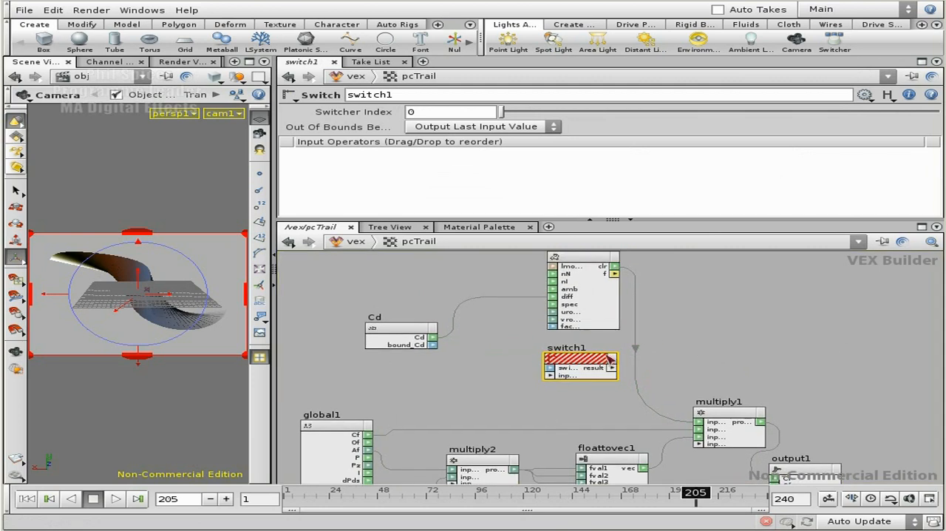
Create a parameter for switch1's Switcher Index input and place its node beside switch1
scroll(524, 360, "up", 3)
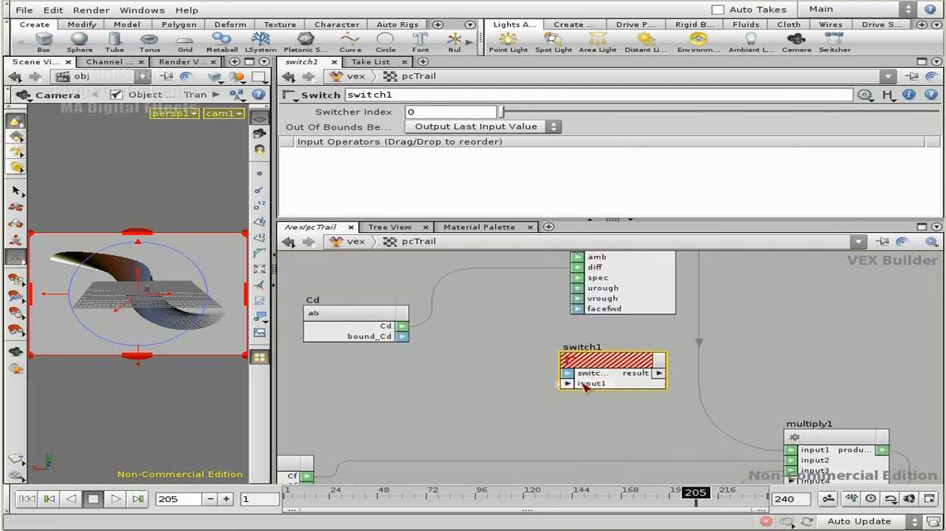
middle_click_drag(830, 397, 539, 405)
left_click_drag(540, 405, 561, 405)
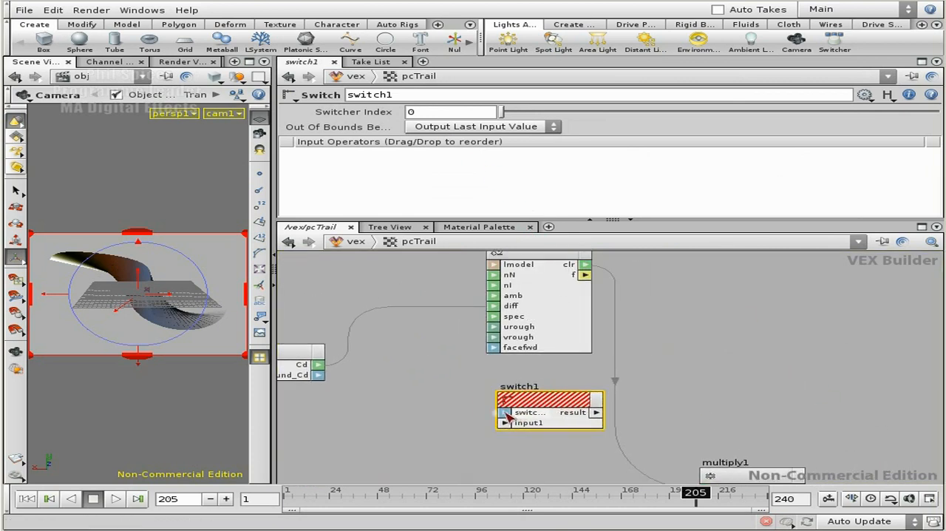
middle_click(506, 414)
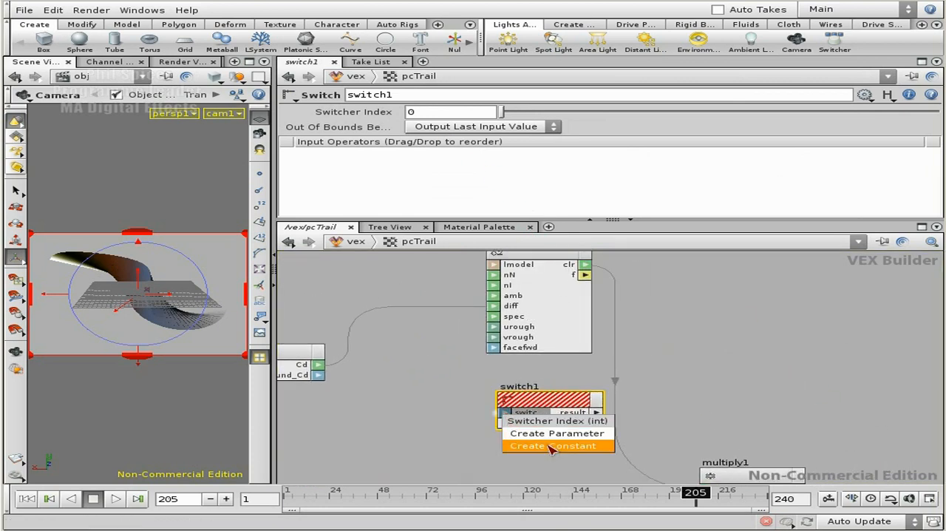
left_click(551, 445)
left_click_drag(370, 387, 424, 411)
left_click(424, 411)
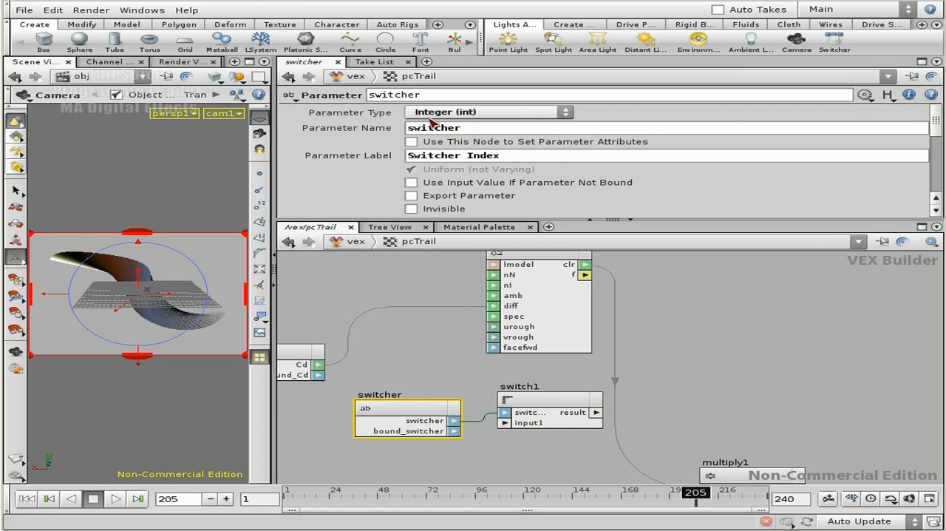
Set the switcher parameter's name, label and node name all to light_switch
left_click_drag(478, 133, 400, 132)
type("light_")
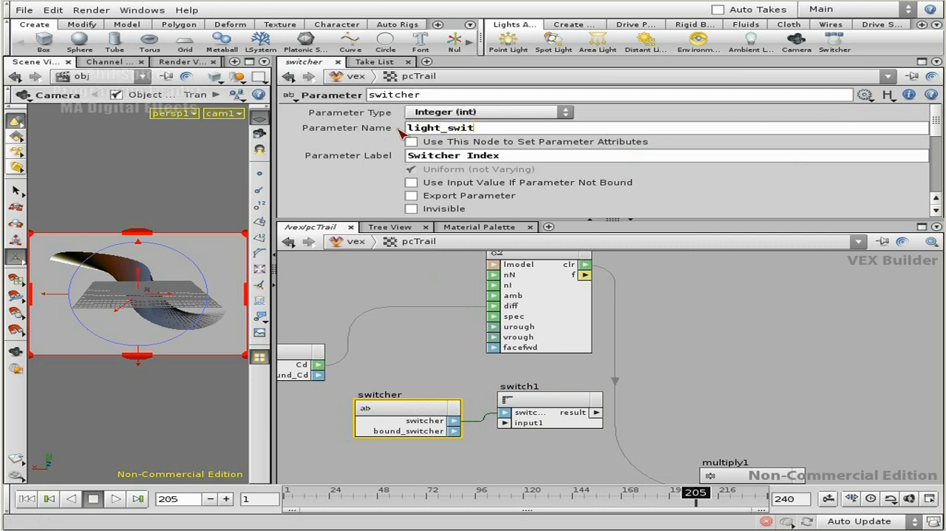
key("Return")
key("ctrl+c")
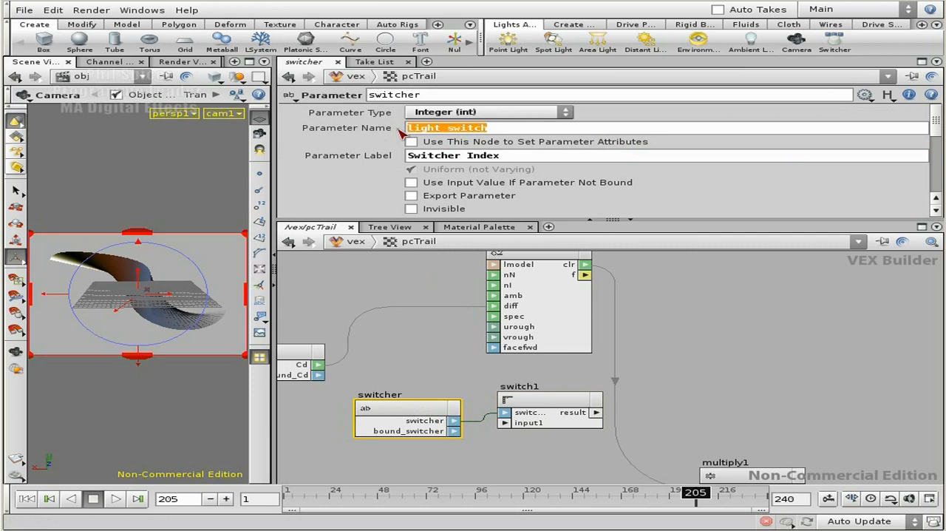
key("Tab")
key("ctrl+v")
key("shift+Tab")
key("shift+Tab")
key("ctrl+v")
key("Return")
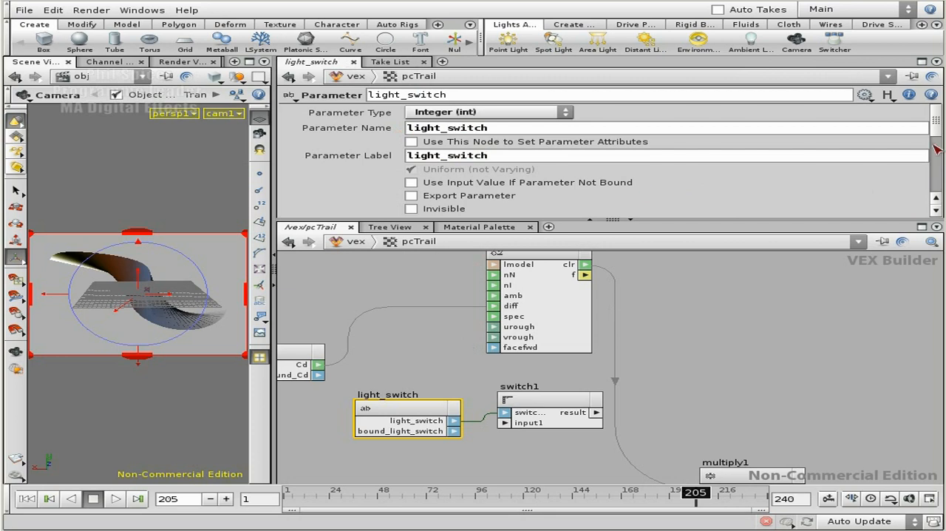
Move switch1 away from lighting1, and connect Cd to its input1 and lighting1's clr output to its input2
scroll(933, 127, "down", 2)
scroll(615, 386, "down", 3)
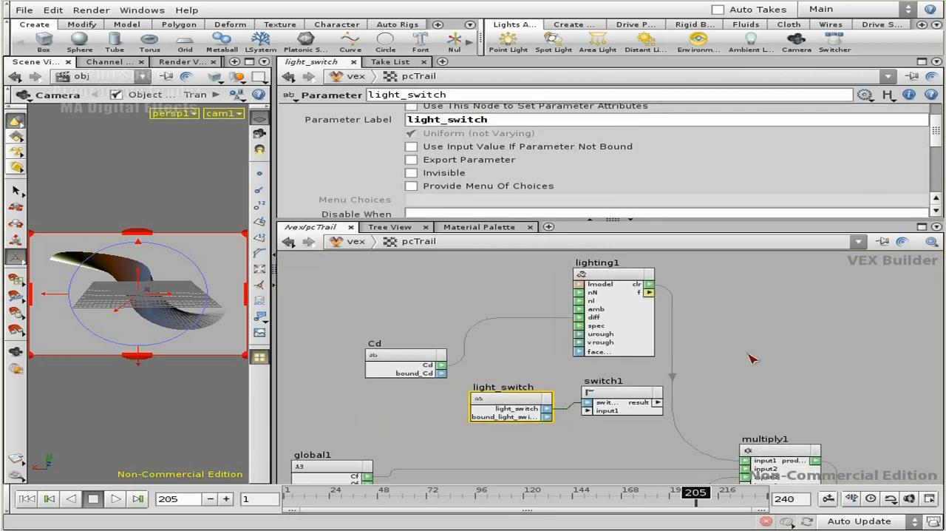
left_click_drag(616, 386, 741, 361)
left_click_drag(473, 383, 485, 372)
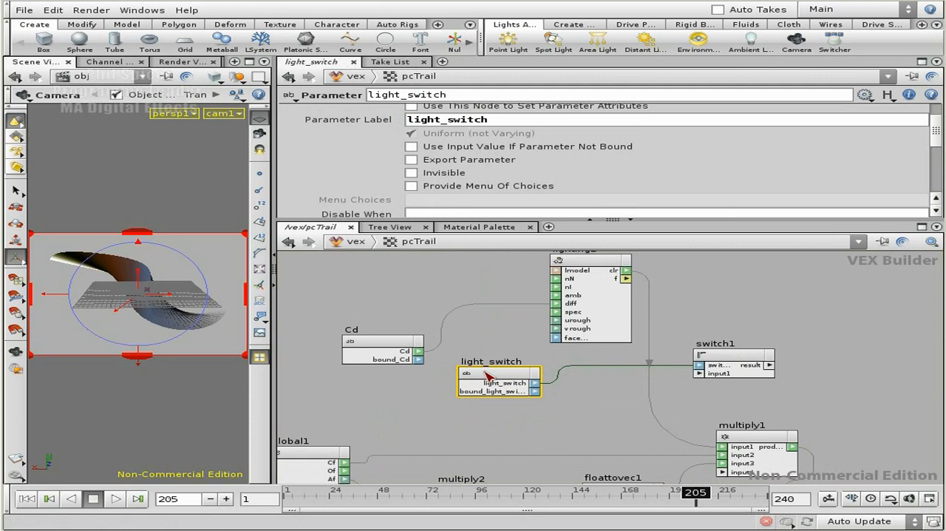
left_click_drag(418, 351, 709, 373)
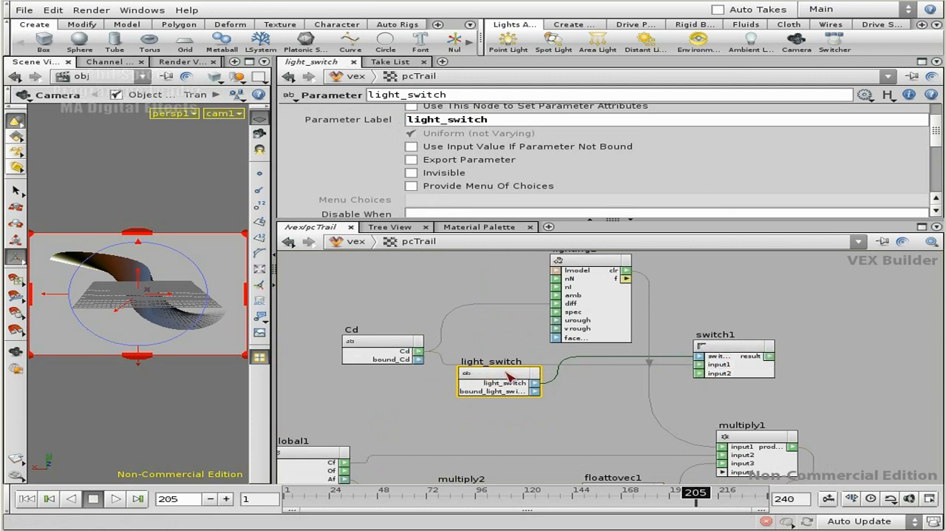
left_click_drag(627, 278, 699, 373)
Move light_switch up beside lighting1, shift switch1 clear of the wires, and connect switch1's result to multiply1's first input
left_click_drag(503, 377, 699, 276)
left_click_drag(742, 344, 822, 339)
middle_click_drag(812, 301, 784, 323)
middle_click_drag(691, 402, 685, 301)
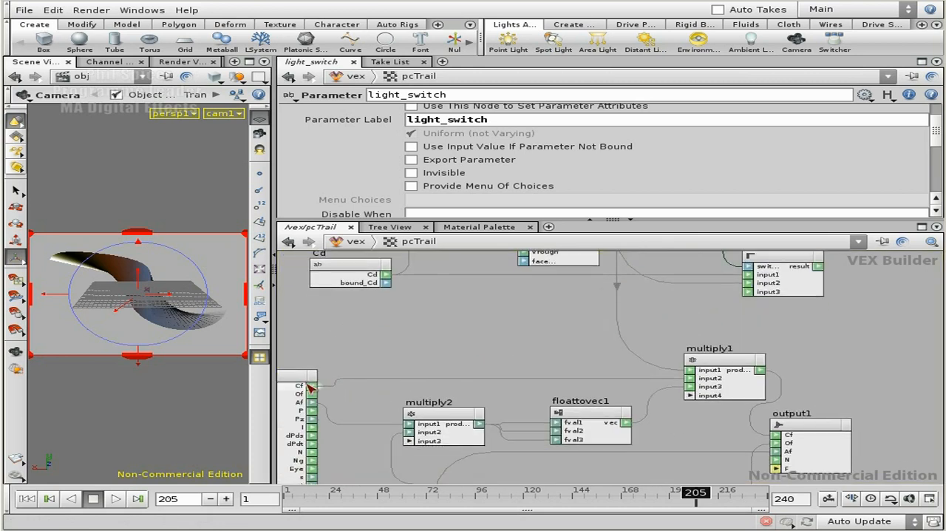
middle_click_drag(909, 313, 805, 393)
left_click_drag(686, 333, 755, 333)
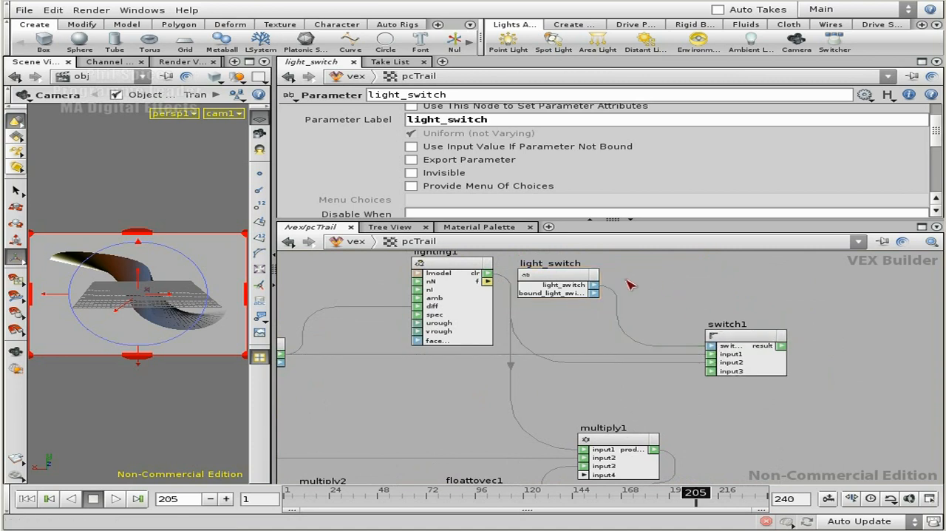
left_click_drag(572, 280, 630, 281)
middle_click_drag(773, 400, 707, 367)
left_click_drag(715, 313, 570, 406)
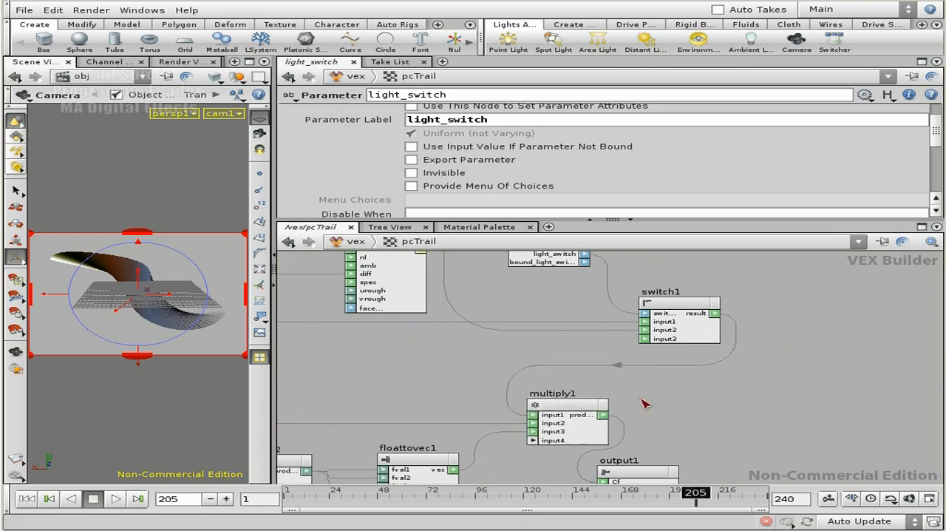
Spread output1, multiply1, switch1 and light_switch apart so the network flows from lighting1 towards output1
middle_click_drag(822, 404, 741, 369)
scroll(757, 377, "down", 5)
scroll(731, 370, "up", 5)
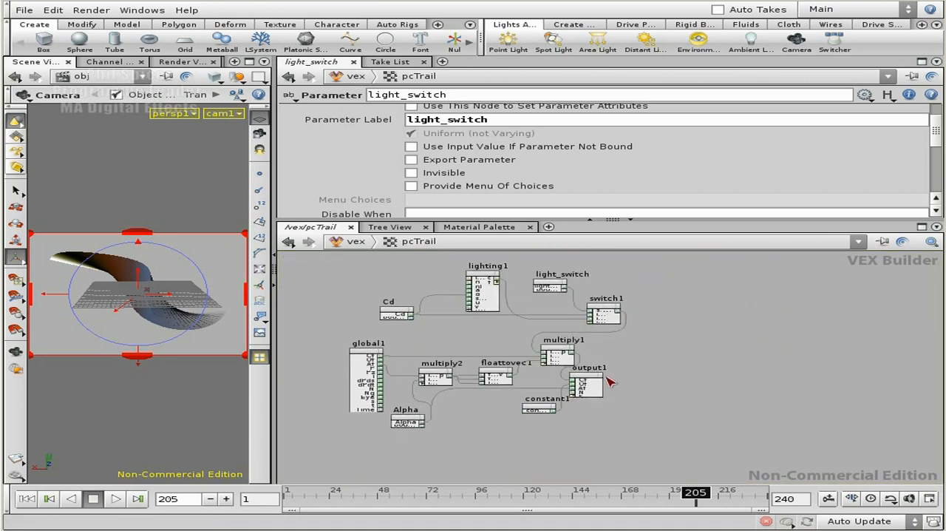
left_click_drag(592, 379, 713, 366)
scroll(619, 342, "up", 4)
left_click_drag(543, 349, 644, 348)
middle_click_drag(706, 321, 713, 352)
left_click_drag(613, 319, 558, 319)
middle_click_drag(679, 323, 708, 344)
left_click_drag(568, 306, 558, 300)
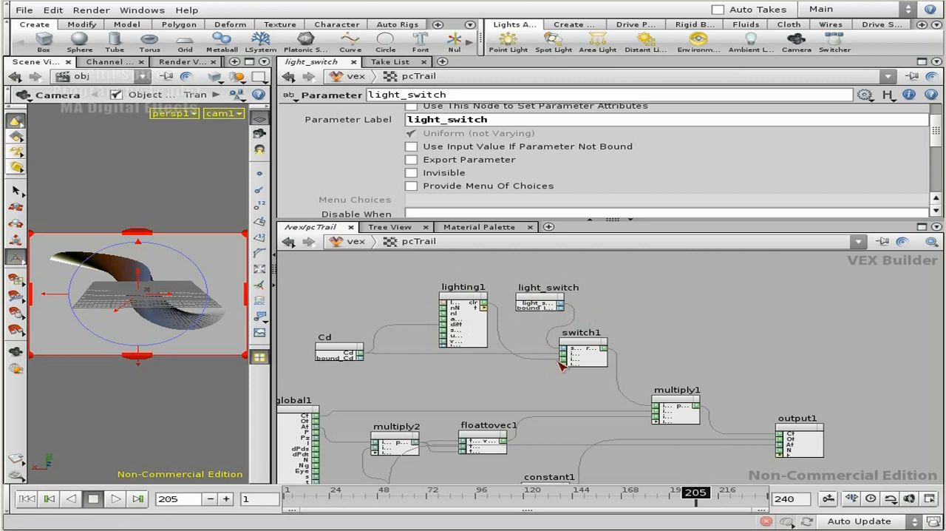
Move constant1 below output1's wires, floattovec1 closer to multiply1, and multiply2 up beside global1
middle_click_drag(599, 347, 600, 299)
middle_click_drag(511, 348, 515, 311)
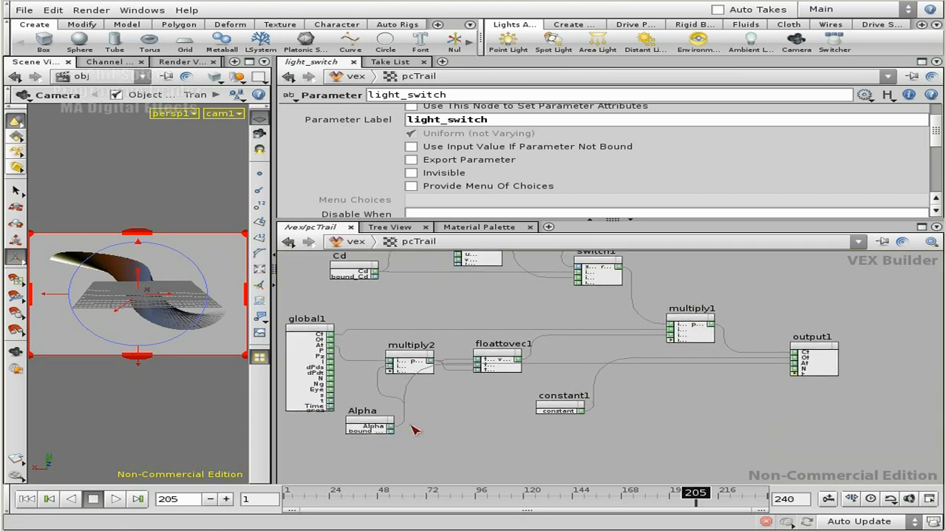
left_click_drag(570, 404, 710, 388)
left_click_drag(502, 358, 618, 377)
left_click_drag(418, 361, 446, 375)
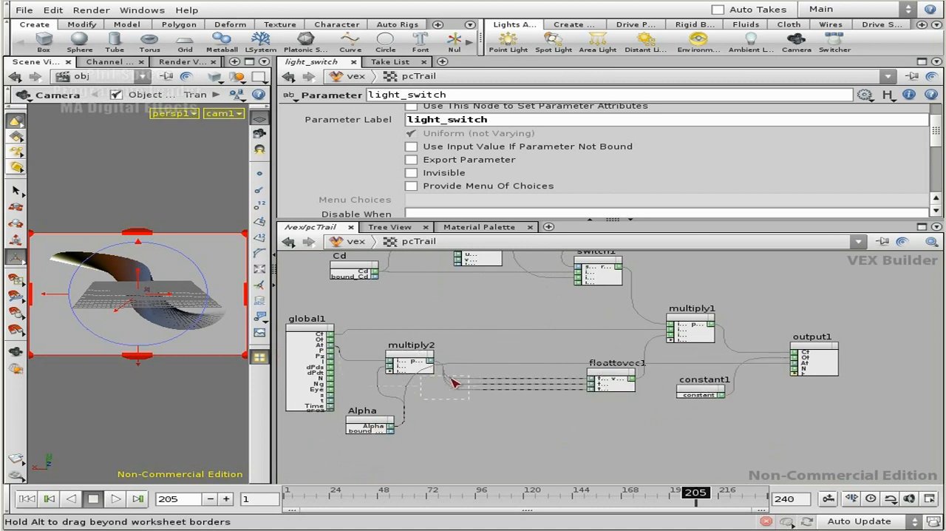
left_click_drag(425, 342, 426, 340)
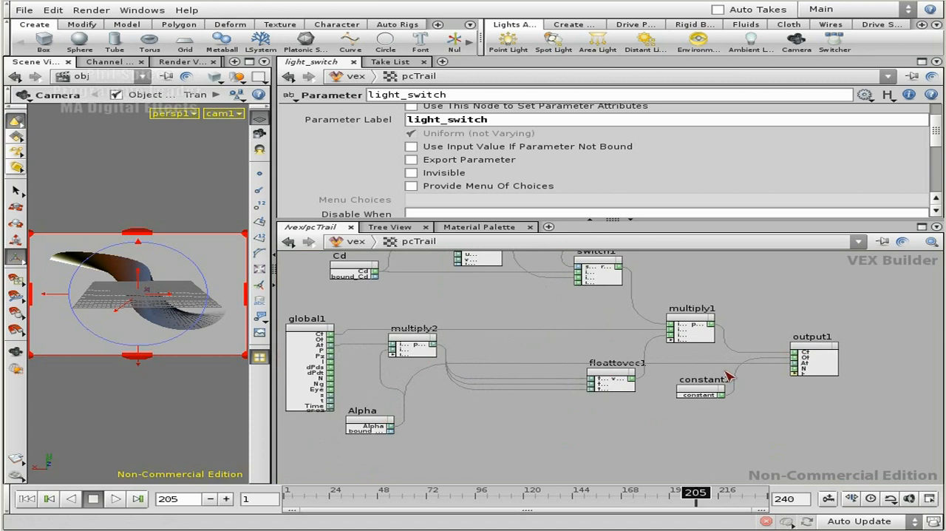
Open the shop network and try out the light_switch slider on the pcTrail1 shader
left_click_drag(619, 377, 604, 343)
middle_click_drag(782, 275, 811, 340)
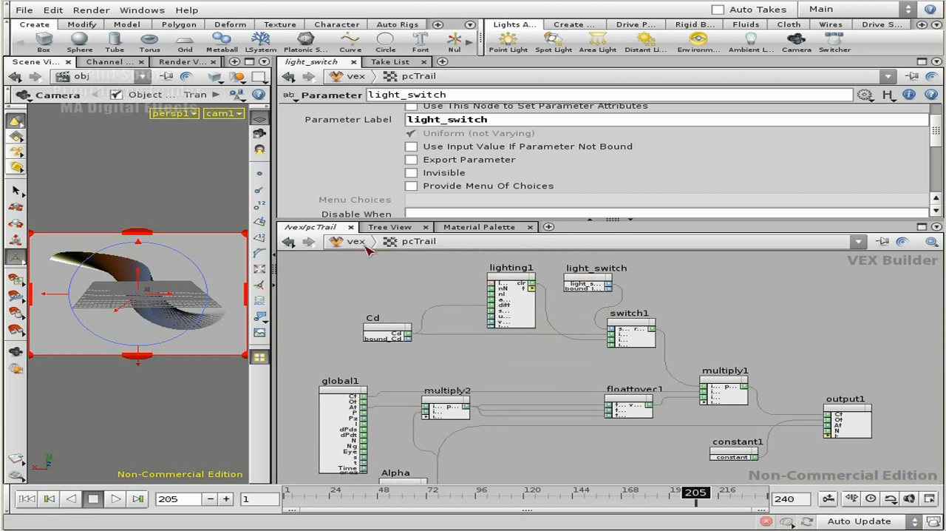
left_click(334, 242)
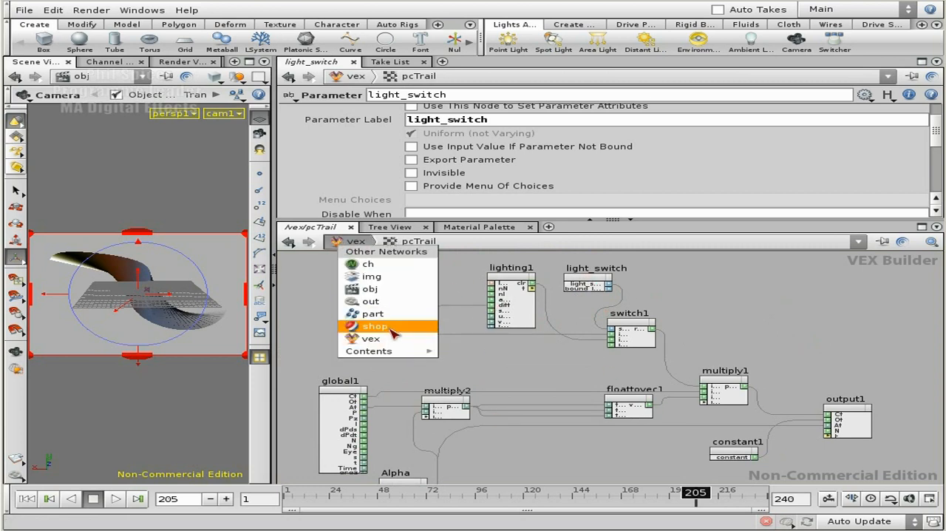
left_click(374, 326)
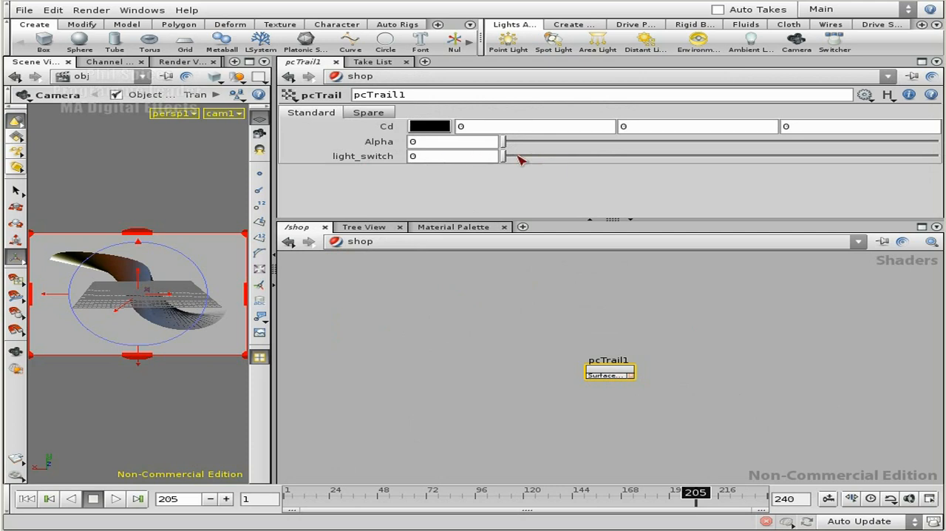
mouse_move(507, 158)
left_mouse_down()
mouse_move(587, 157)
mouse_move(503, 153)
left_mouse_up()
mouse_move(504, 155)
left_mouse_down()
mouse_move(564, 155)
mouse_move(504, 158)
left_mouse_up()
Return to the pcTrail VEX network and set the light_switch parameter type to Toggle (int)
left_click(355, 240)
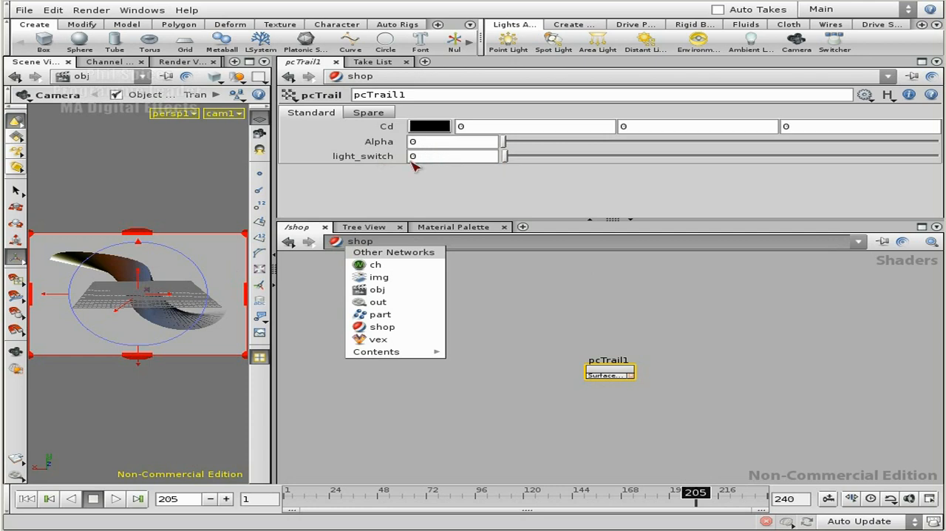
left_click(397, 339)
double_click(612, 374)
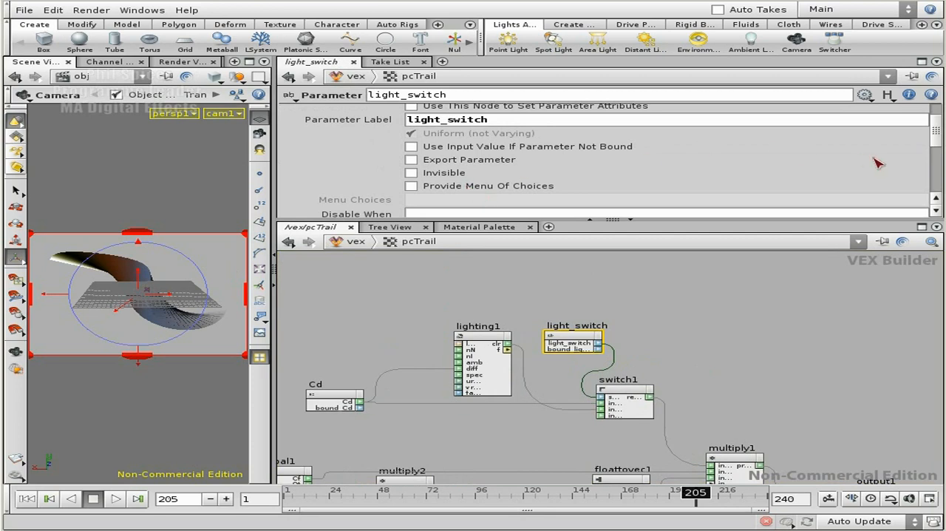
left_click_drag(936, 135, 933, 111)
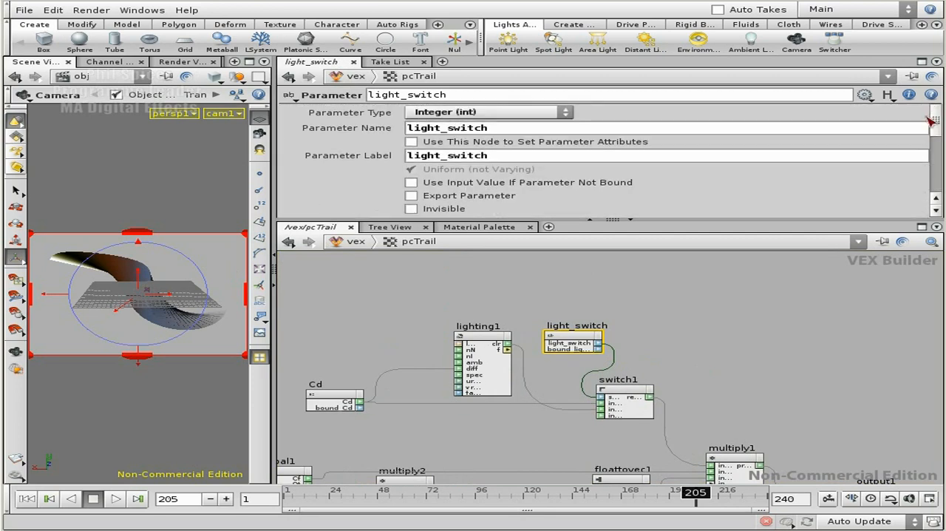
left_click(479, 116)
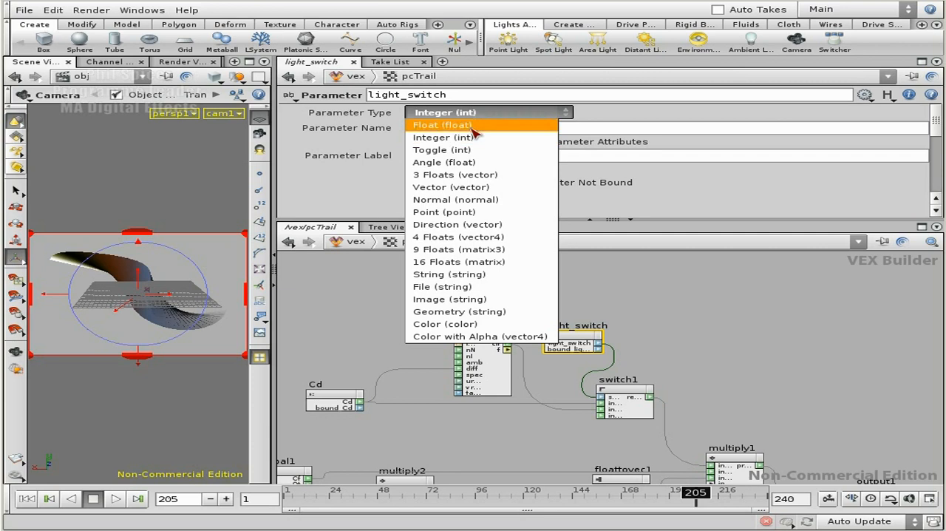
left_click(435, 151)
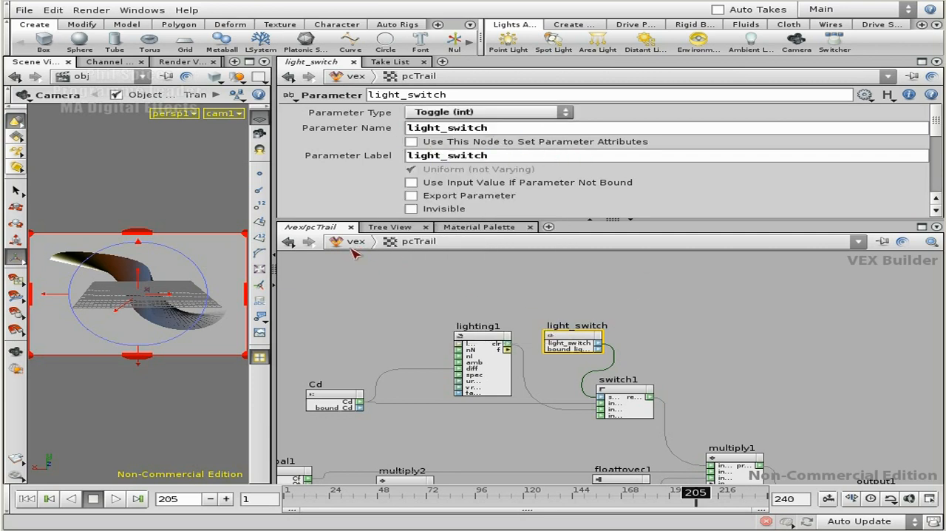
Go to the shop network and enable the light_switch toggle on pcTrail1
middle_click_drag(707, 335, 668, 284)
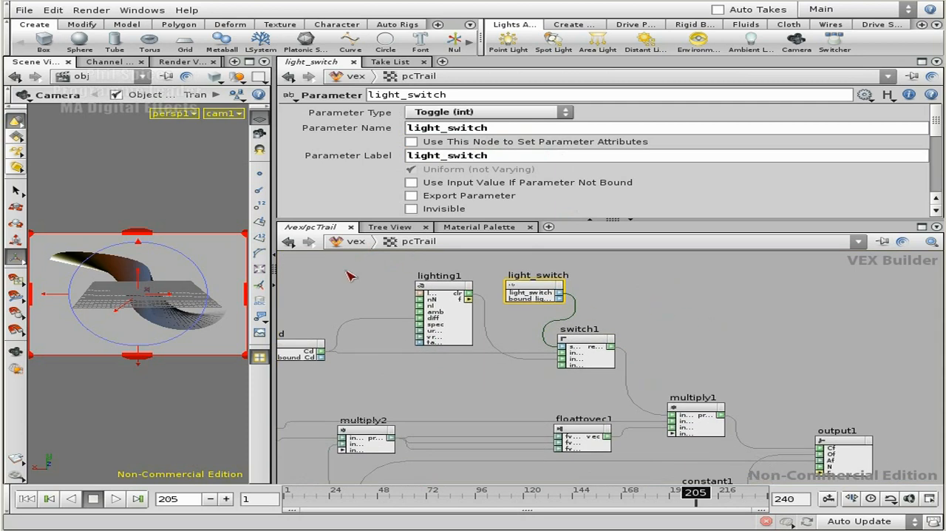
left_click(356, 242)
left_click(392, 328)
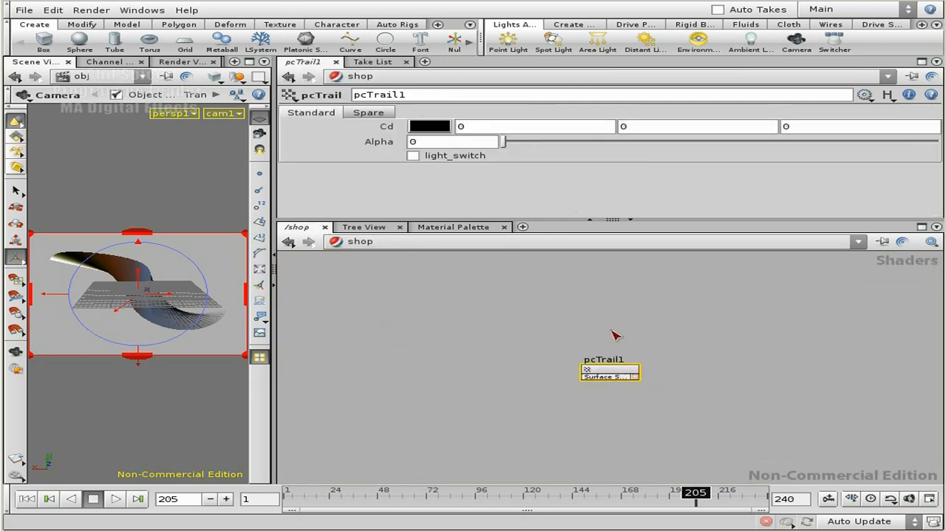
left_click(413, 156)
left_click(413, 156)
left_click(413, 156)
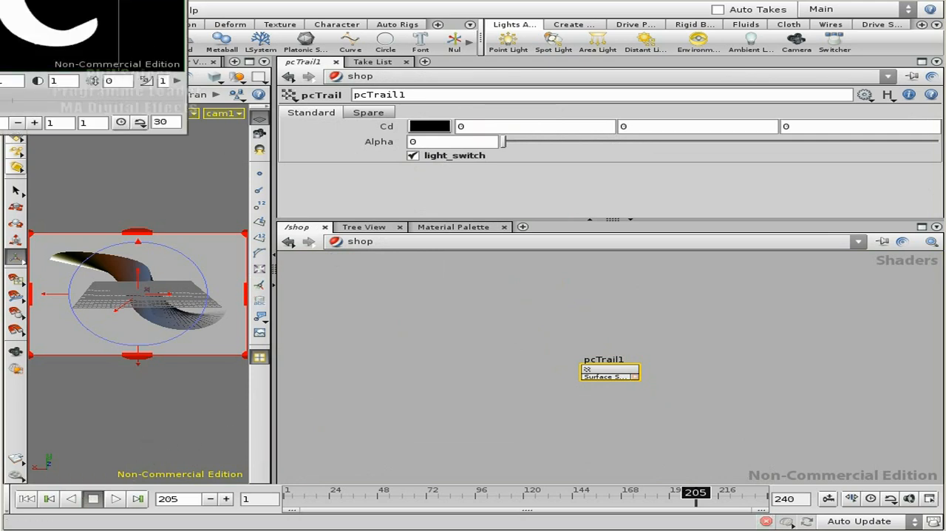
Inspect the rendered trail's alpha and colour channels in MPlay and close the render window
left_click_drag(87, 0, 701, 275)
left_click(556, 449)
left_click(483, 452)
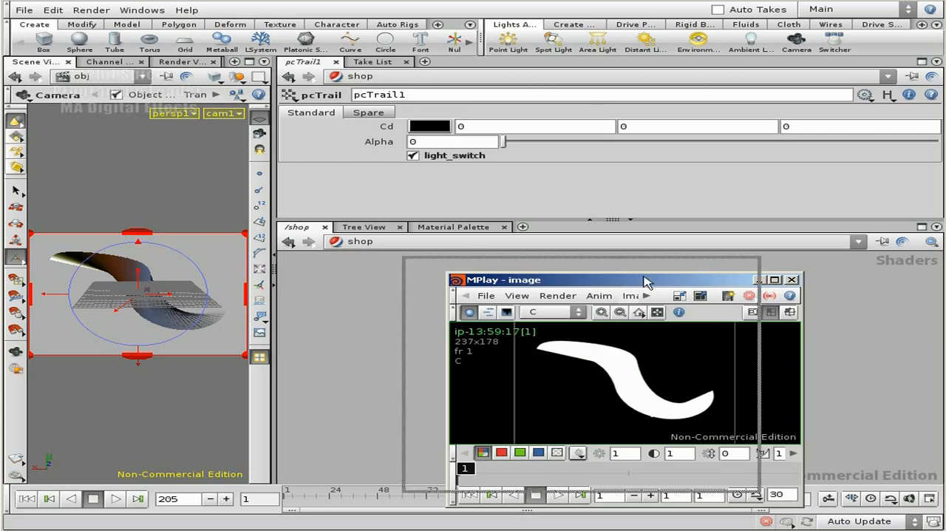
left_click_drag(680, 284, 606, 252)
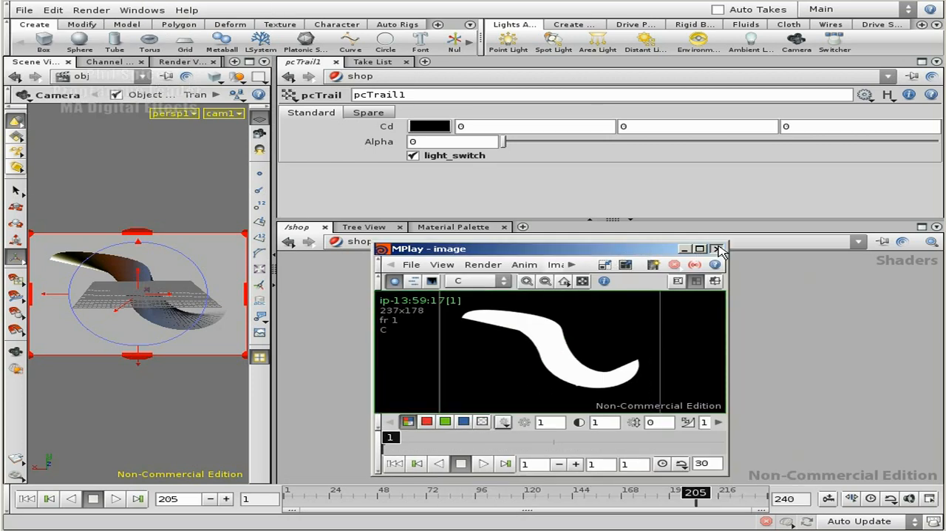
left_click(717, 249)
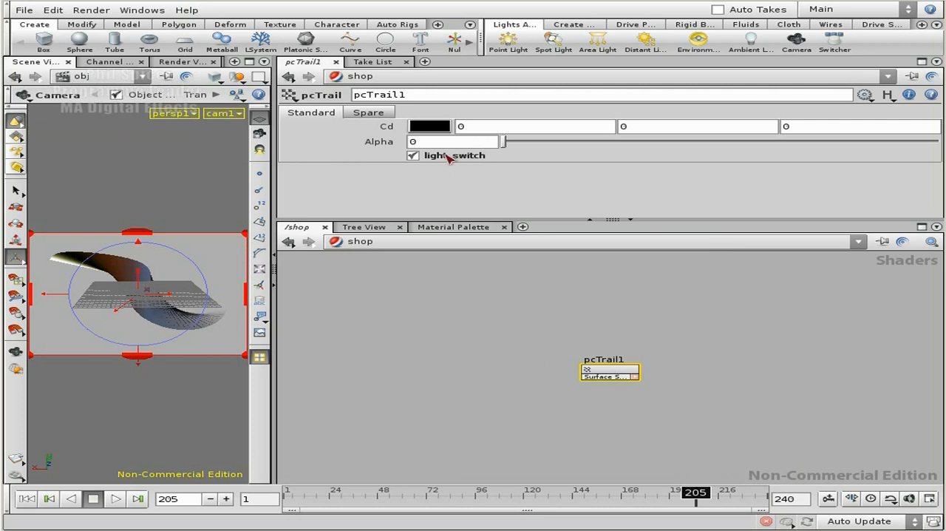
Reopen the pcTrail VEX network and examine the input connectors of lighting1
left_click(353, 244)
left_click(397, 332)
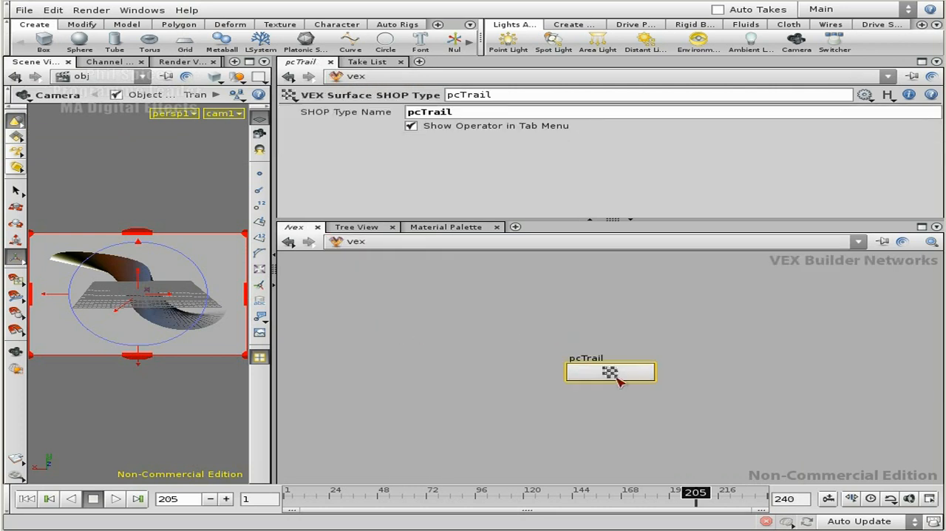
double_click(608, 371)
middle_click_drag(726, 387, 678, 327)
right_click_drag(678, 327, 690, 361)
middle_click_drag(690, 361, 698, 304)
middle_click_drag(629, 292, 684, 334)
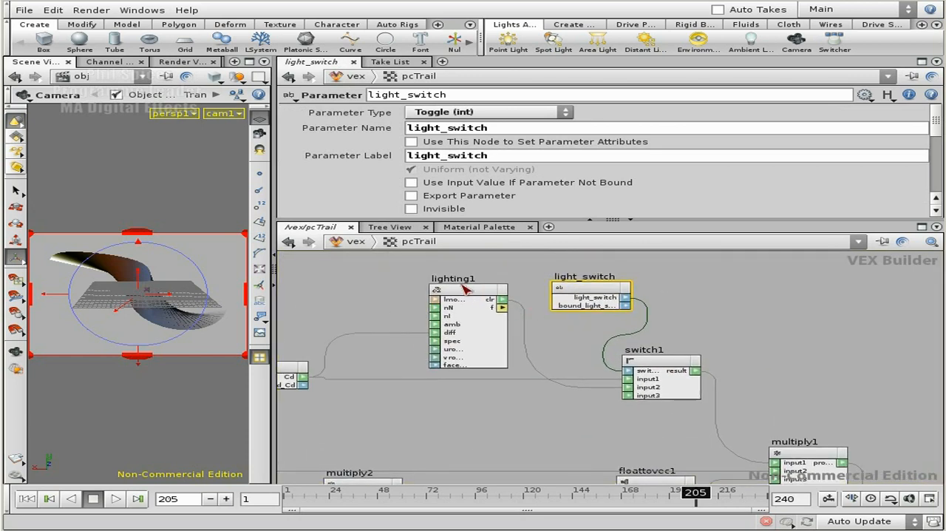
right_click_drag(447, 393, 477, 389)
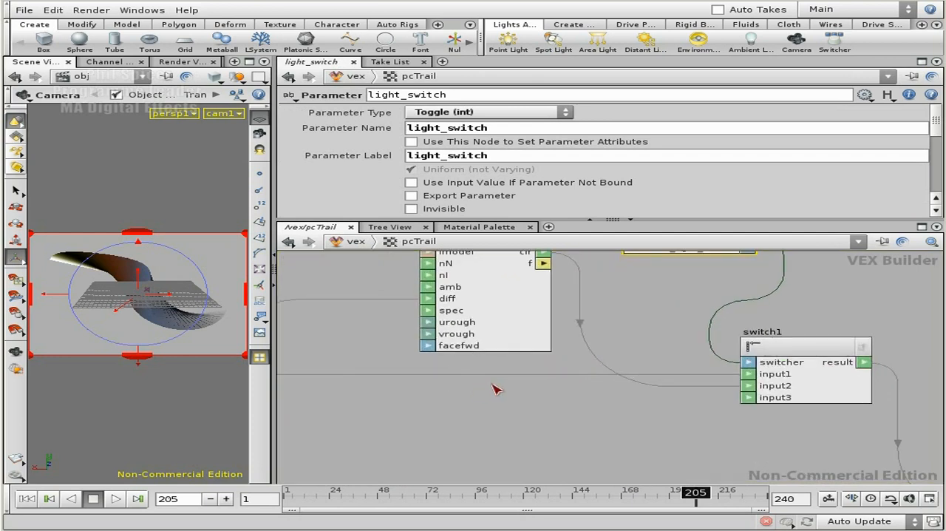
middle_click_drag(437, 384, 488, 425)
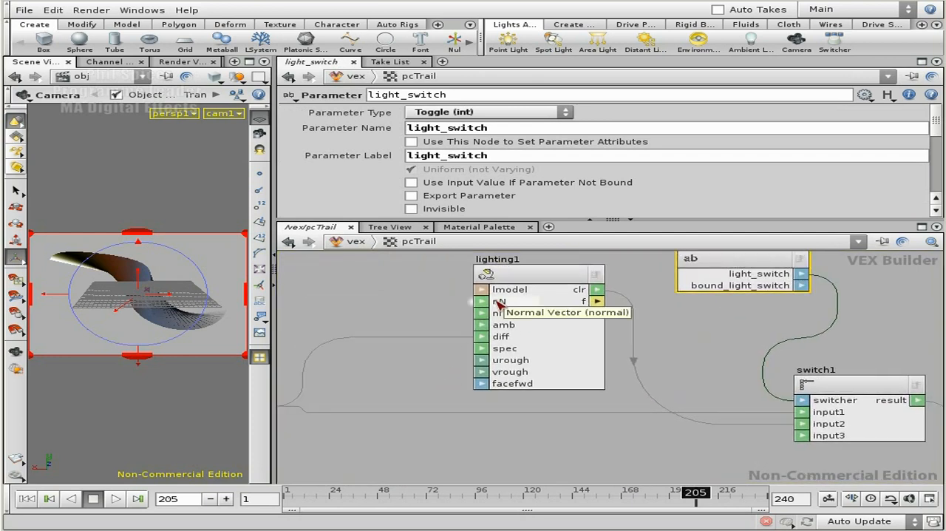
Connect global1's N output to lighting1's nN normal vector input
right_click(377, 304)
left_click(378, 302)
middle_click_drag(375, 299, 512, 307)
right_click_drag(512, 306, 426, 306)
middle_click_drag(364, 353, 354, 309)
right_click_drag(355, 308, 431, 311)
middle_click_drag(626, 339, 505, 306)
left_click(451, 428)
middle_click_drag(624, 275, 555, 437)
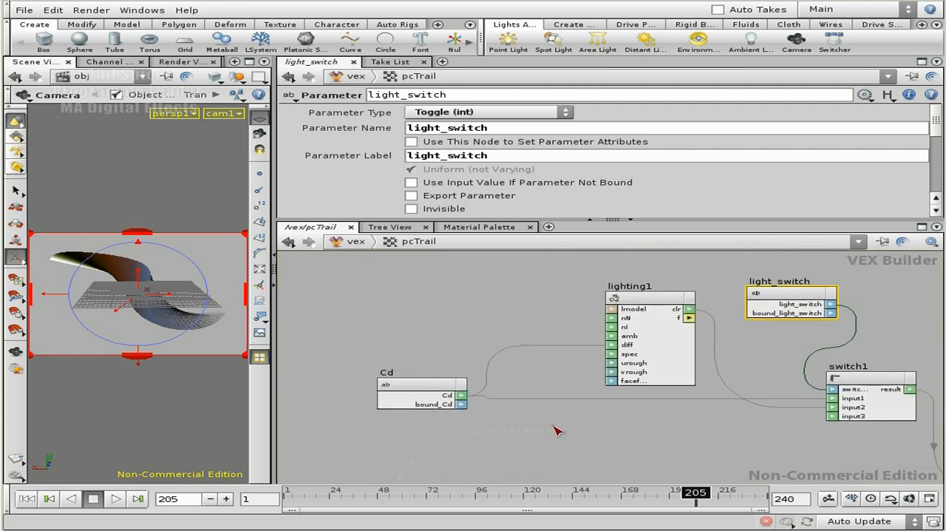
left_click(625, 320)
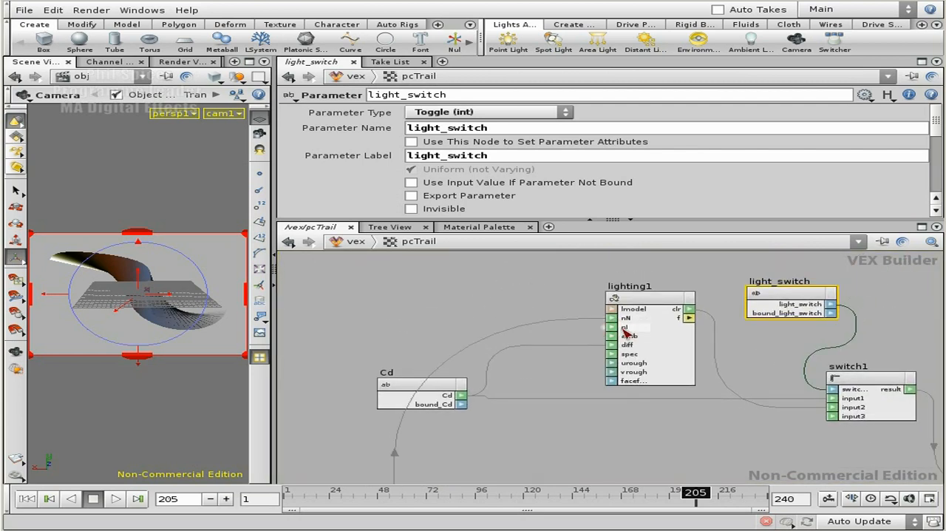
right_click(623, 328)
left_click(548, 284)
Render the view with Mantra to check the lit trail, and close the MPlay window
middle_click_drag(734, 452, 589, 403)
scroll(591, 407, "down", 2)
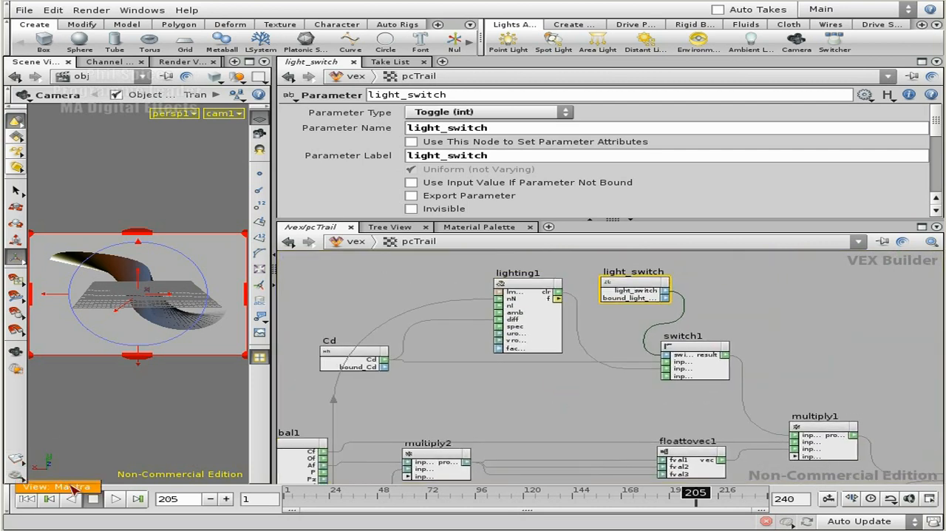
left_click(74, 488)
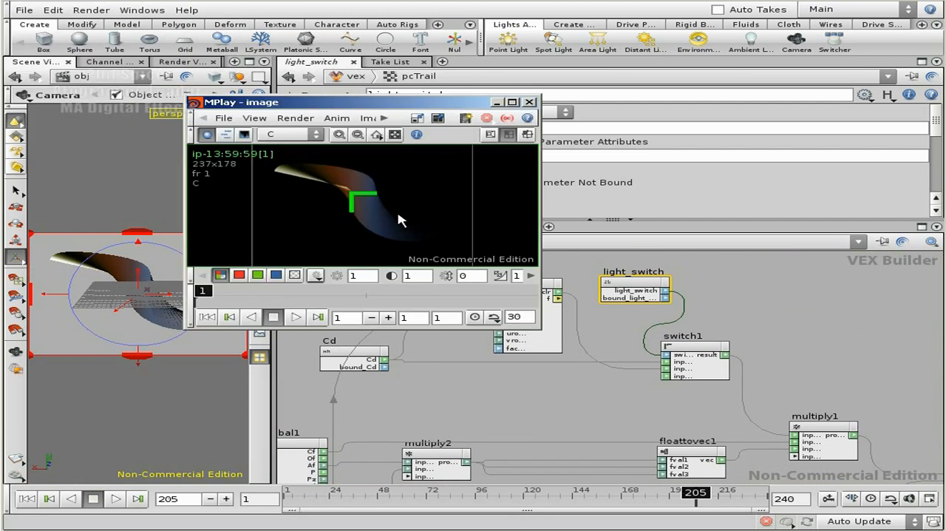
left_click(529, 102)
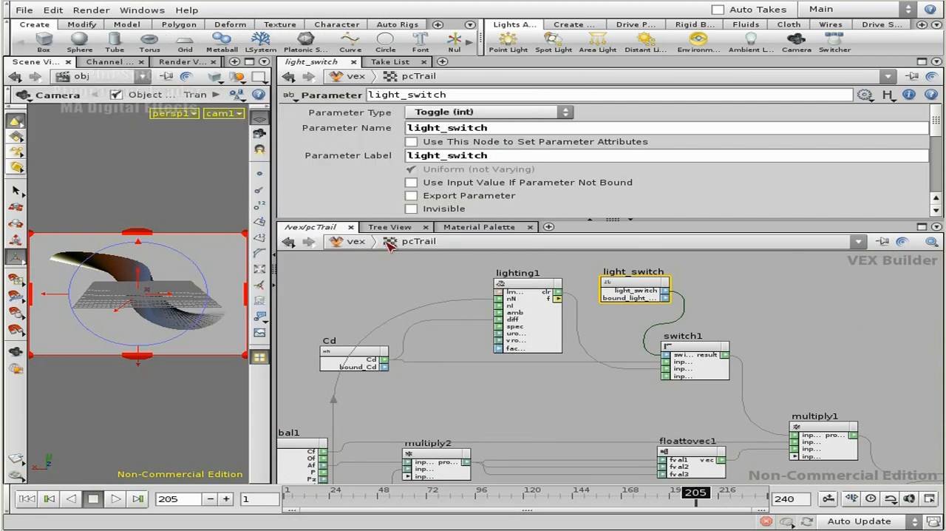
Disable light_switch on pcTrail1 in the shop network and render the view with Mantra, keeping MPlay clear of the shader parameters
left_click(351, 244)
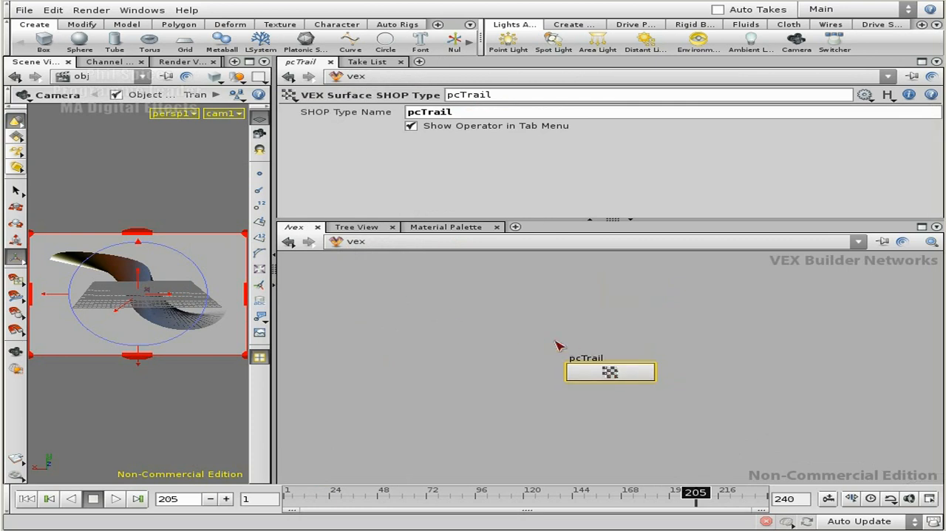
left_click(365, 245)
left_click(410, 331)
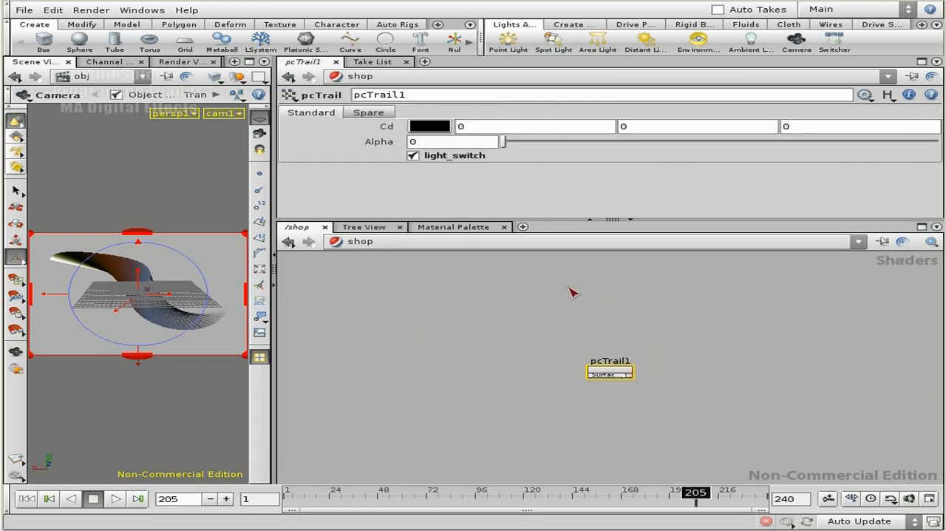
middle_click_drag(549, 283, 533, 256)
left_click(440, 155)
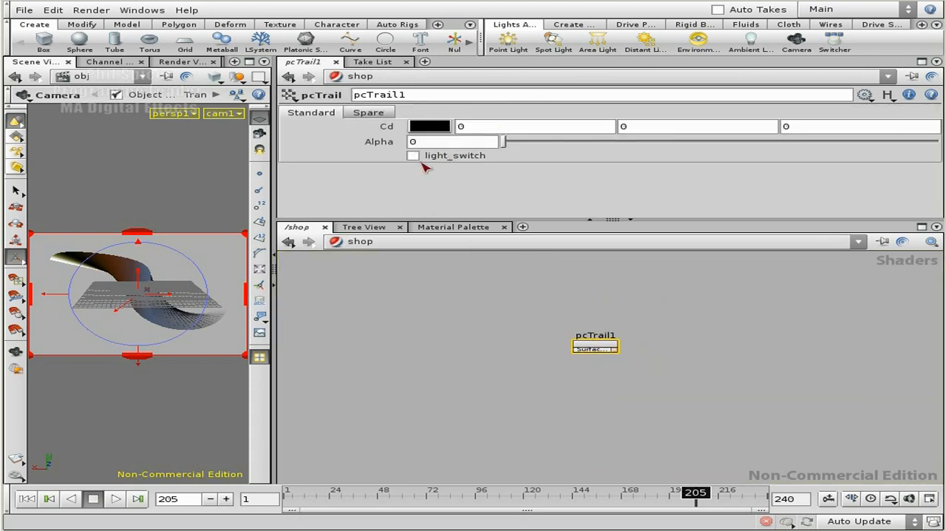
left_click(15, 473)
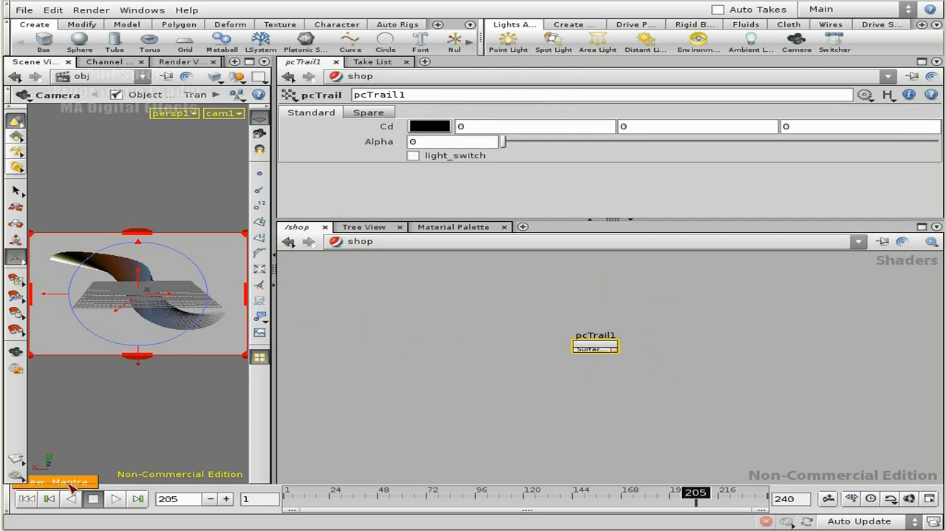
left_click(70, 481)
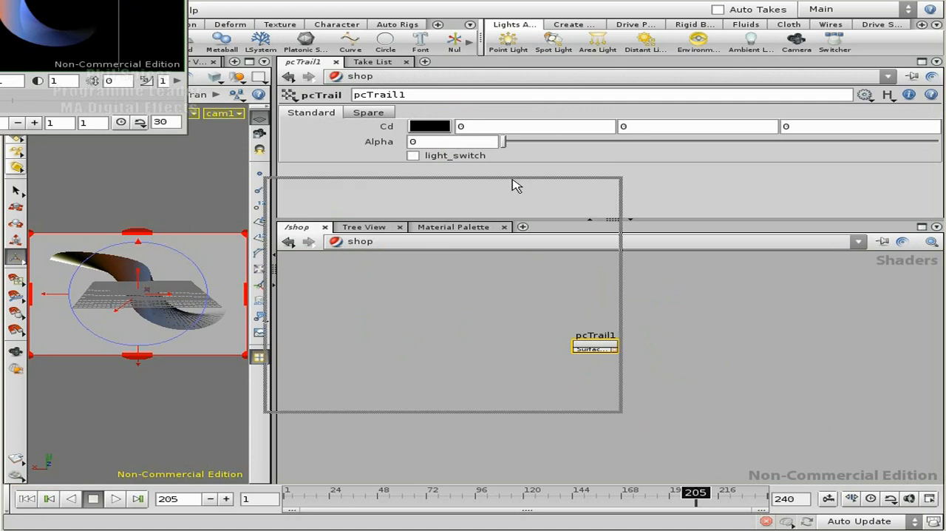
left_click_drag(500, 186, 420, 77)
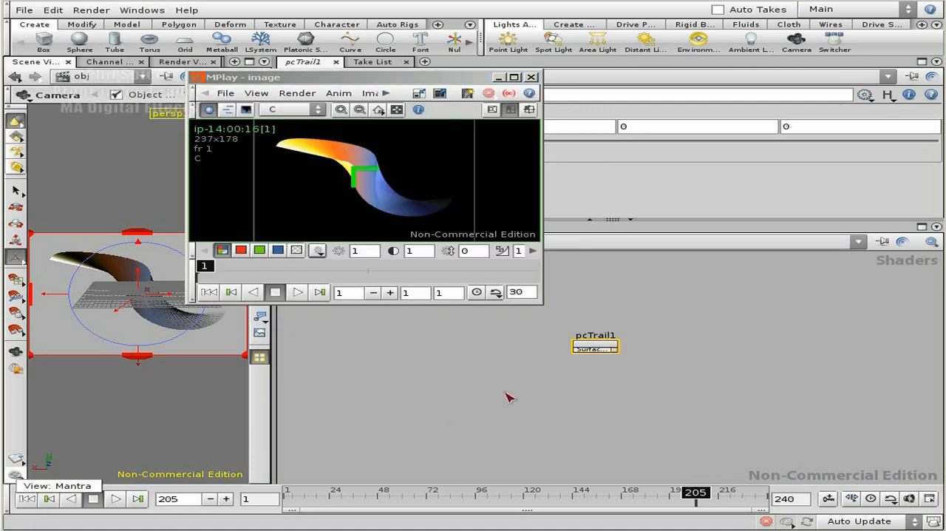
left_click_drag(426, 80, 430, 247)
Enable light_switch on pcTrail1 again and render a second image with Mantra
left_click(412, 155)
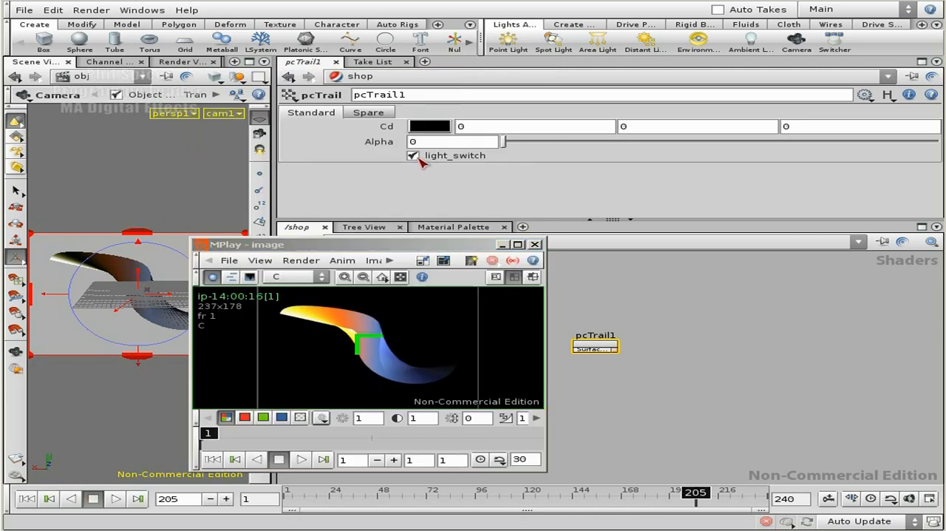
left_click(13, 479)
left_click(64, 488)
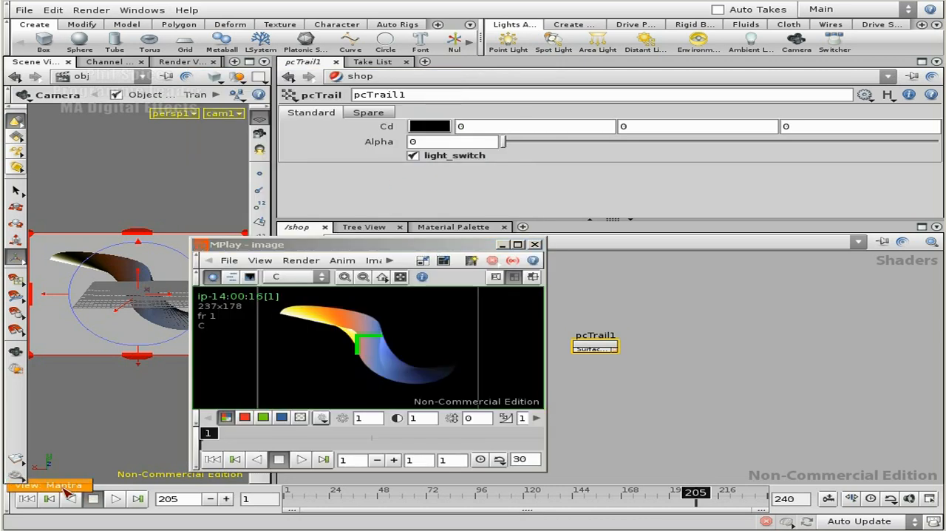
Compare render frames 1 and 2 in MPlay, view the alpha channel, and return to the colour display
left_click_drag(366, 431, 390, 435)
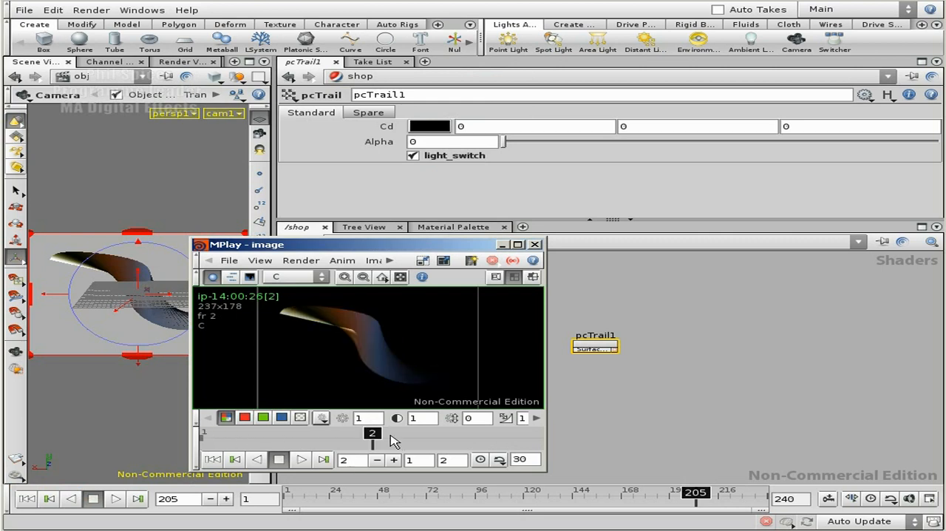
left_click_drag(320, 439, 229, 441)
left_click(300, 418)
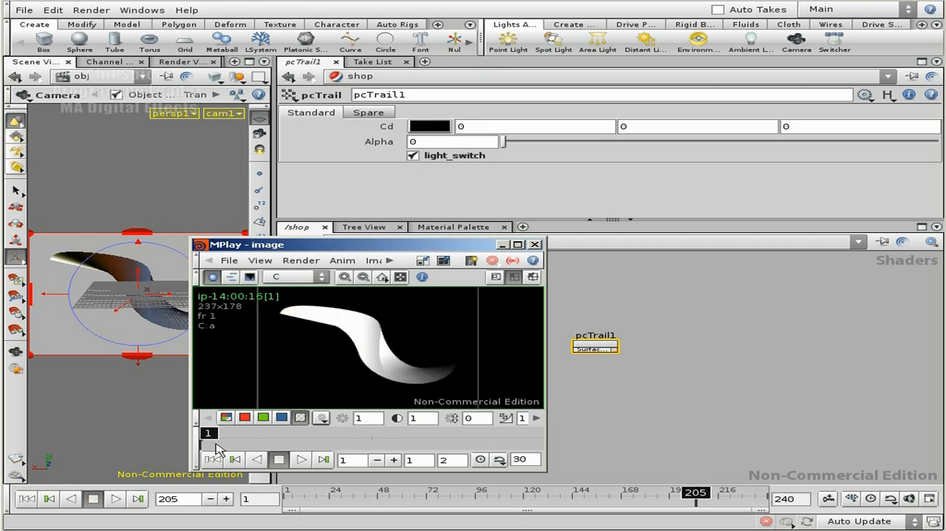
left_click(227, 418)
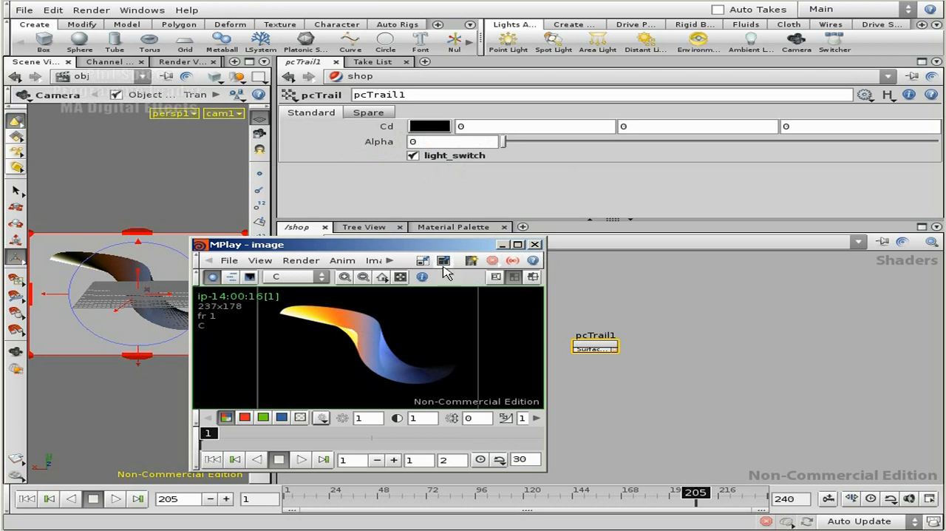
Minimize MPlay, open the pcTrail network in vex, and add a Parameter node in the free space below the lighting node
left_click(501, 244)
middle_click_drag(407, 344, 455, 325)
left_click(360, 241)
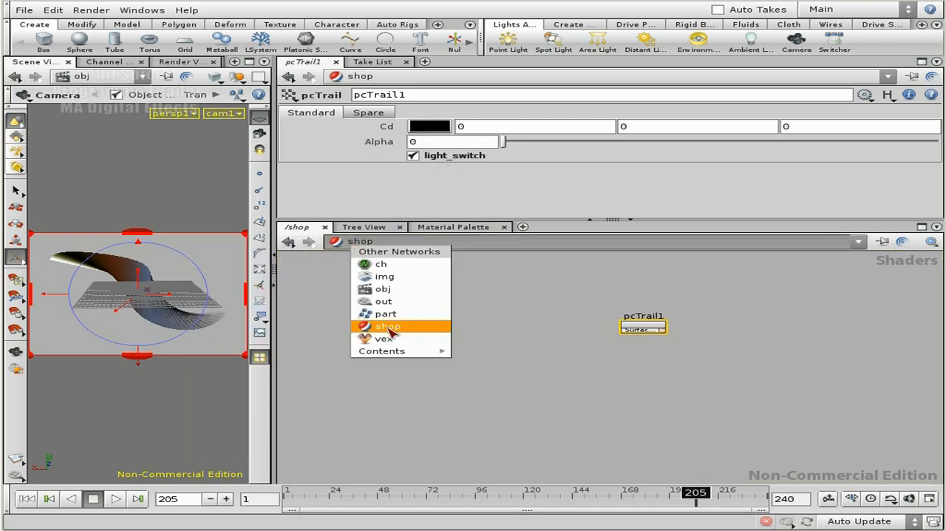
left_click(436, 343)
double_click(610, 373)
middle_click_drag(706, 384, 820, 316)
middle_click_drag(529, 392, 488, 355)
key("Tab")
type("p")
left_click(664, 359)
key("Return")
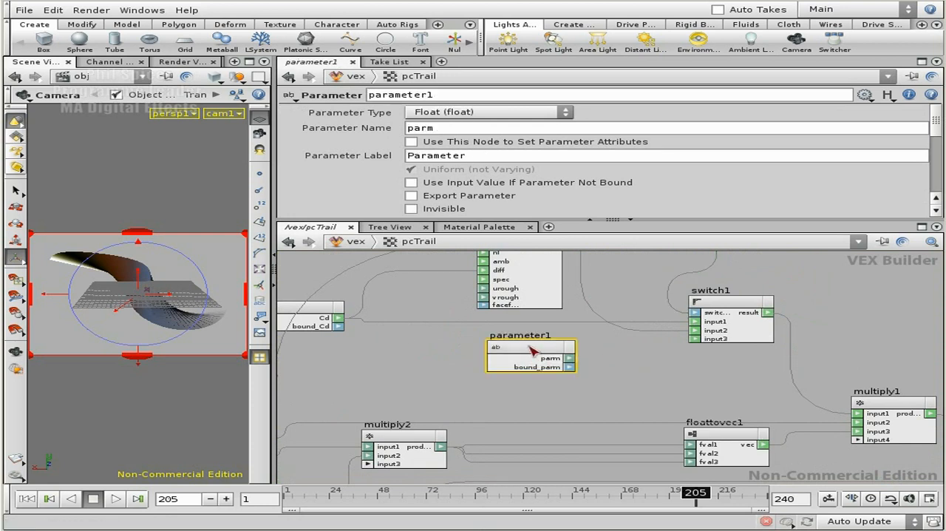
Keep the new parameter's type as Float and set its parameter name, label and node name to brightness
left_click(474, 113)
left_click(489, 115)
left_click_drag(465, 132, 408, 130)
type("brightness")
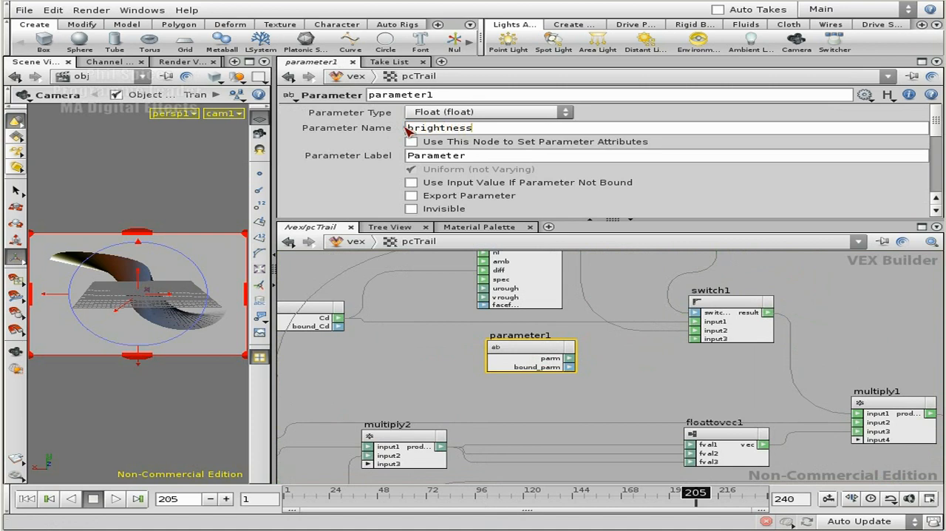
key("Return")
key("ctrl+c")
key("Tab")
key("ctrl+v")
key("shift+Tab")
key("shift+Tab")
key("ctrl+v")
key("Return")
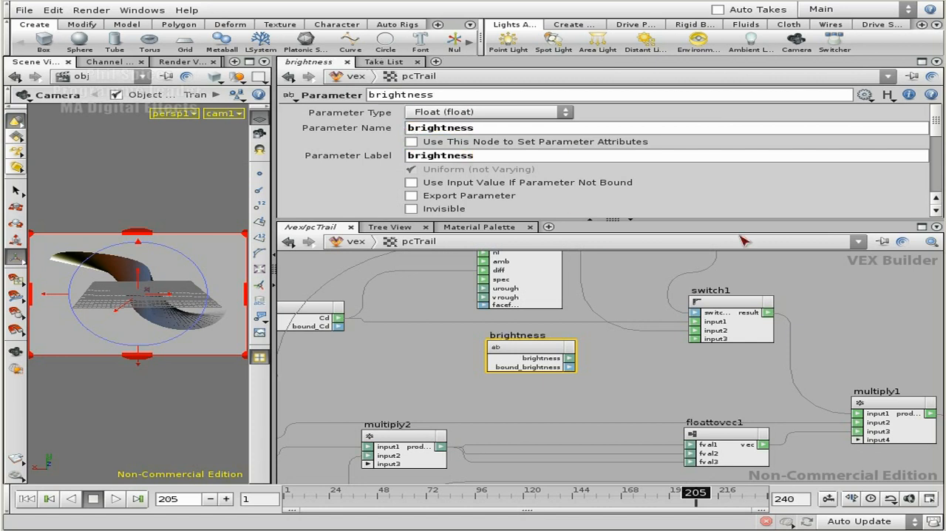
Make room beside the brightness node and place a Float To Vector node next to it
middle_click_drag(683, 386, 646, 381)
left_click_drag(506, 362, 436, 362)
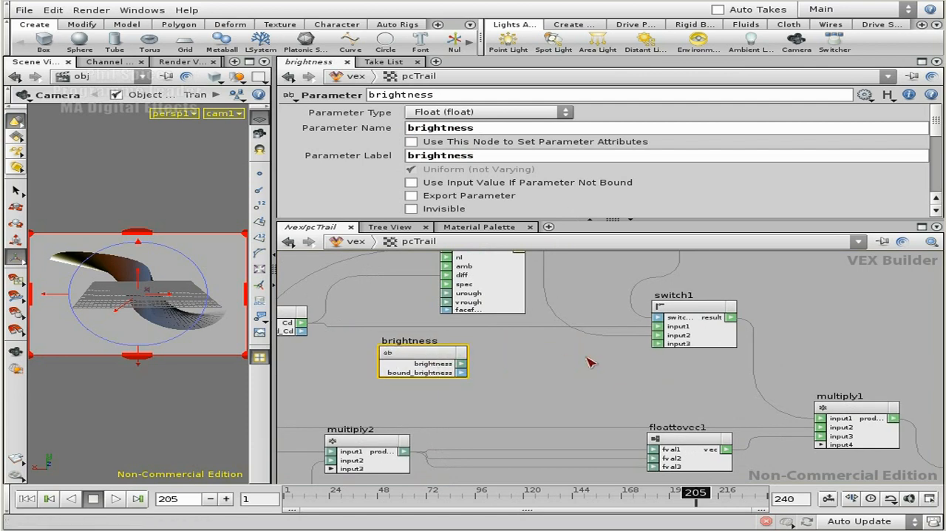
key("Tab")
type("float")
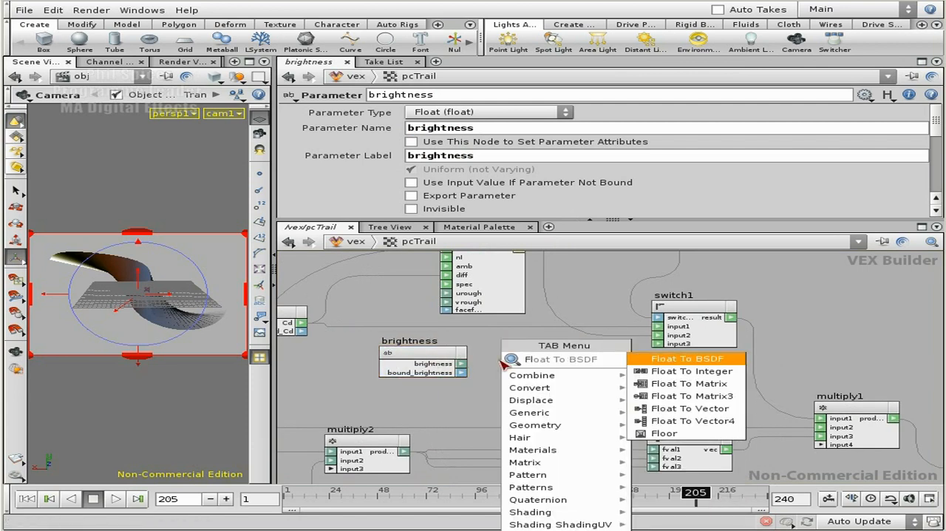
key("Down")
key("Down")
key("Down")
key("Return")
left_click(559, 380)
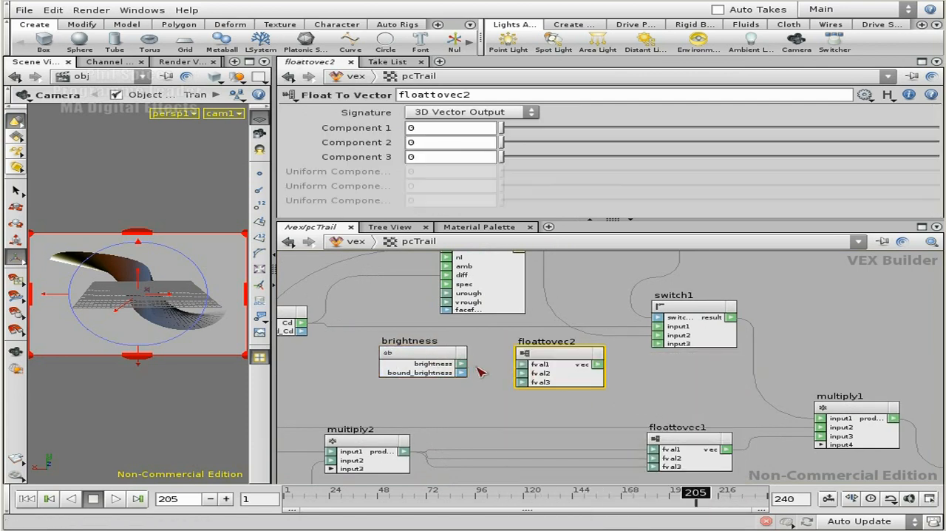
Connect the brightness output to fval1, fval2 and fval3 of floattovec2
left_click_drag(462, 363, 523, 365)
left_click_drag(462, 364, 522, 373)
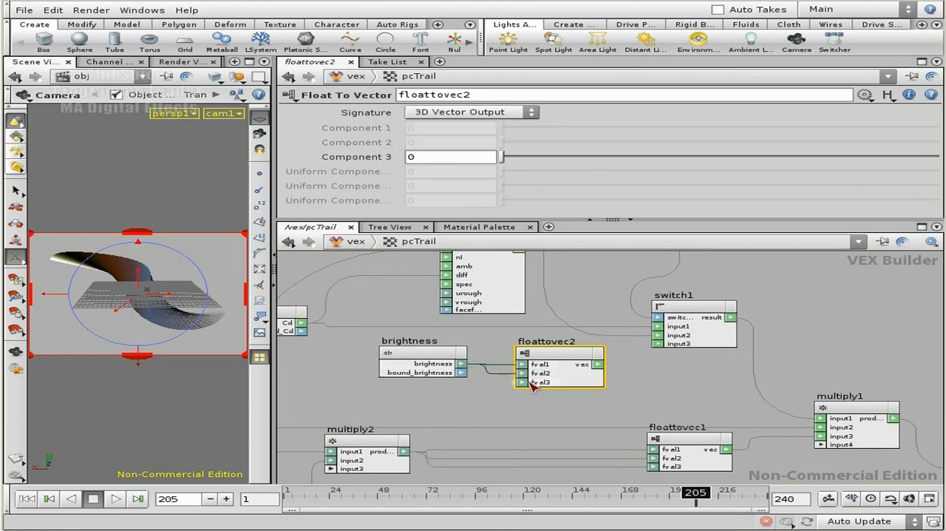
left_click_drag(462, 363, 522, 382)
Connect floattovec2's vec output to the free input of multiply1 rather than switch1, keeping the nodes neatly arranged
left_click_drag(598, 365, 657, 335)
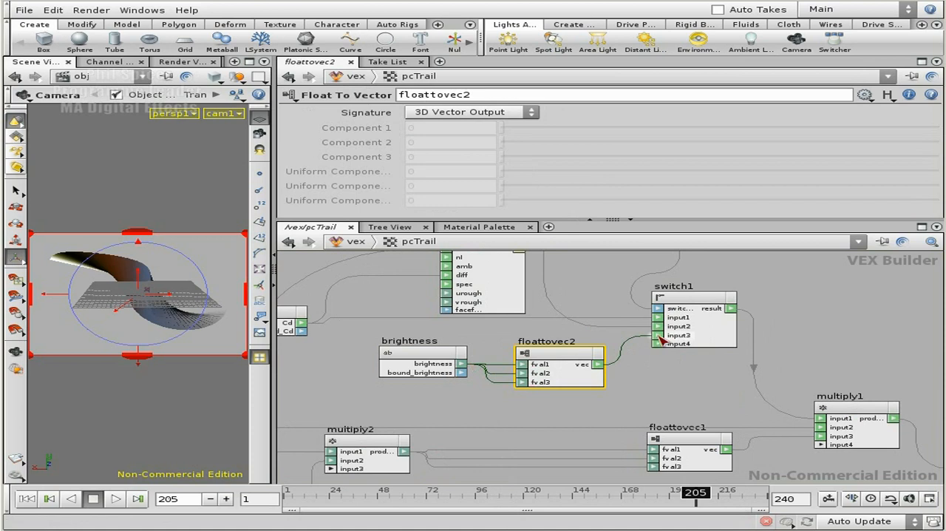
middle_click_drag(720, 367, 640, 338)
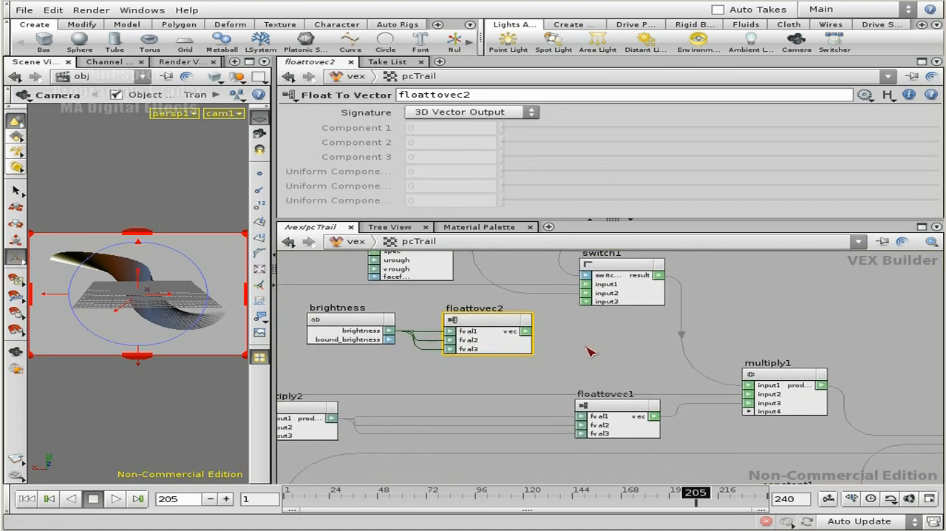
left_click_drag(509, 321, 752, 413)
left_click_drag(621, 408, 504, 406)
middle_click_drag(622, 339, 686, 365)
right_click_drag(682, 361, 660, 361)
middle_click_drag(720, 289, 801, 332)
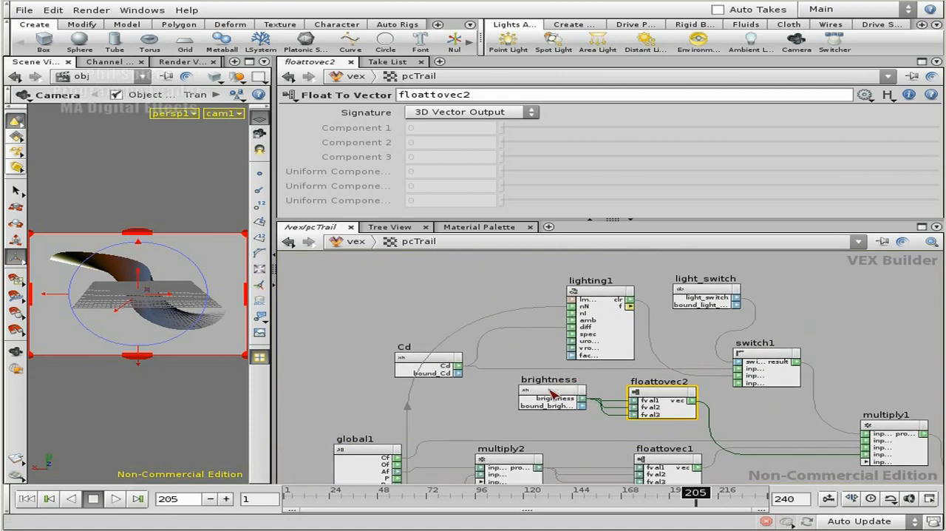
Check the Cd parameter node, and inspect pcTrail1's brightness parameter in the shop network
left_click(427, 359)
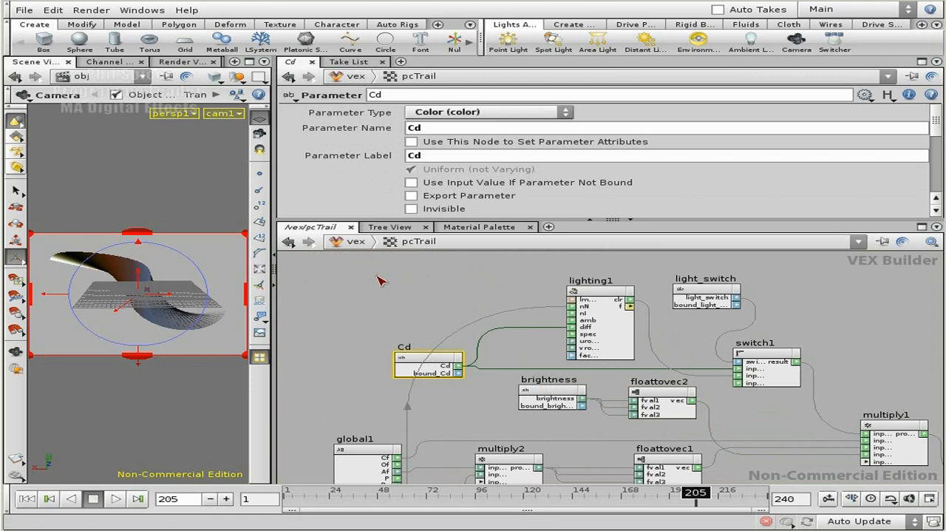
left_click(355, 242)
left_click(384, 331)
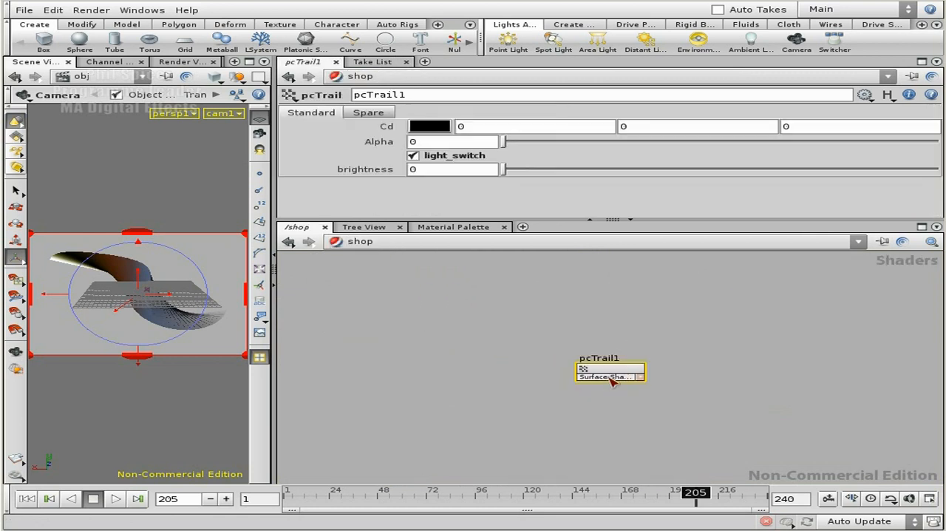
mouse_move(518, 171)
left_mouse_down()
mouse_move(720, 164)
mouse_move(500, 170)
left_mouse_up()
left_click(422, 169)
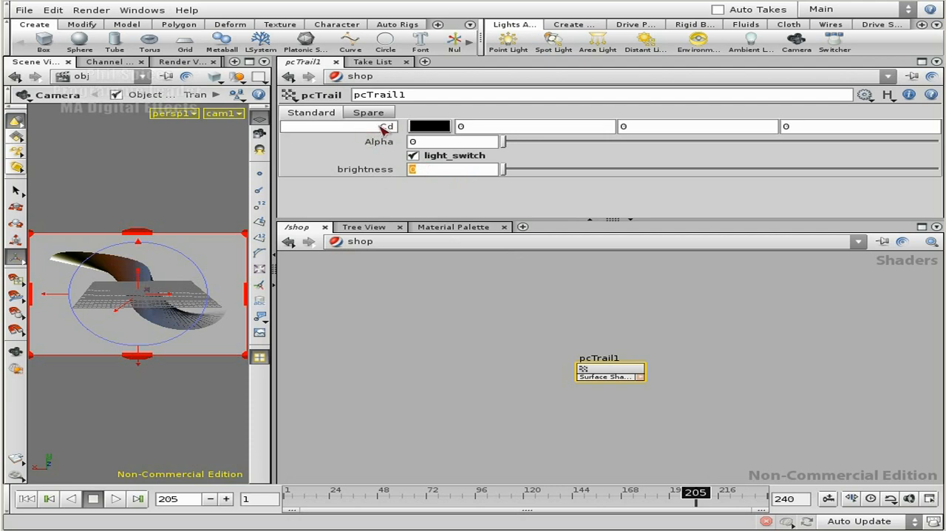
Make the Cd and Alpha parameters of the pcTrail VEX network invisible, and check pcTrail1's interface in shop
left_click(358, 242)
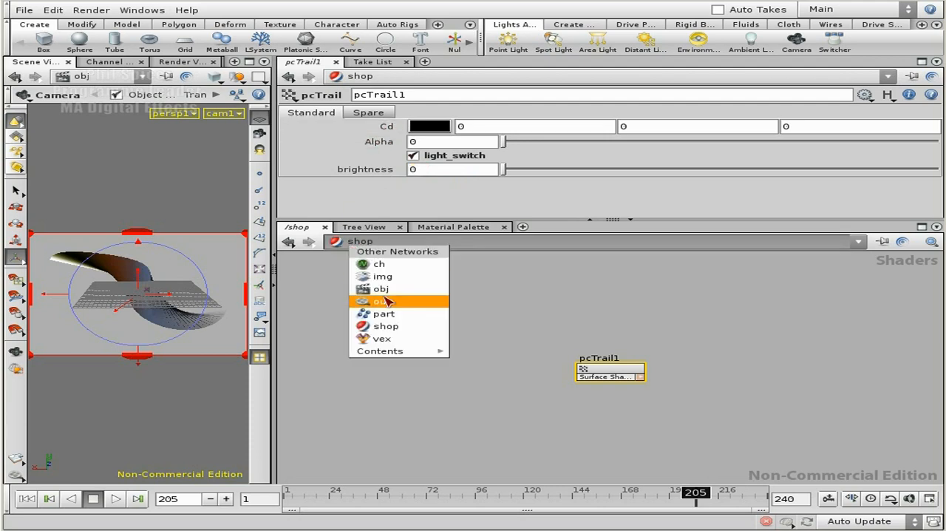
left_click(383, 340)
double_click(602, 372)
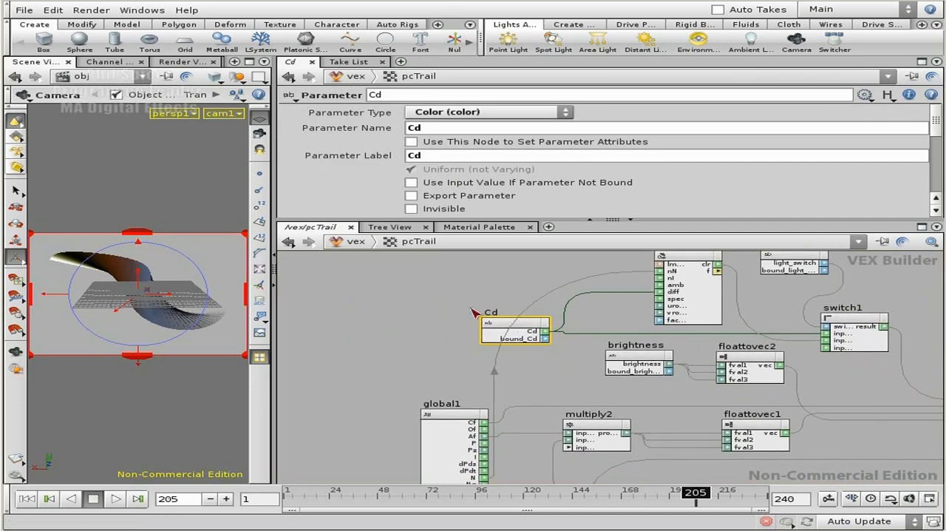
left_click(411, 208)
middle_click_drag(543, 366, 503, 231)
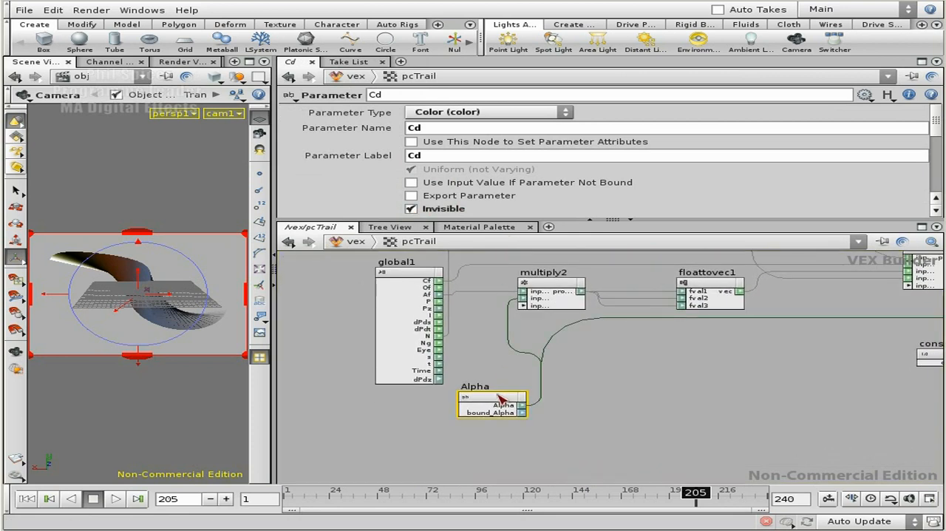
left_click(506, 403)
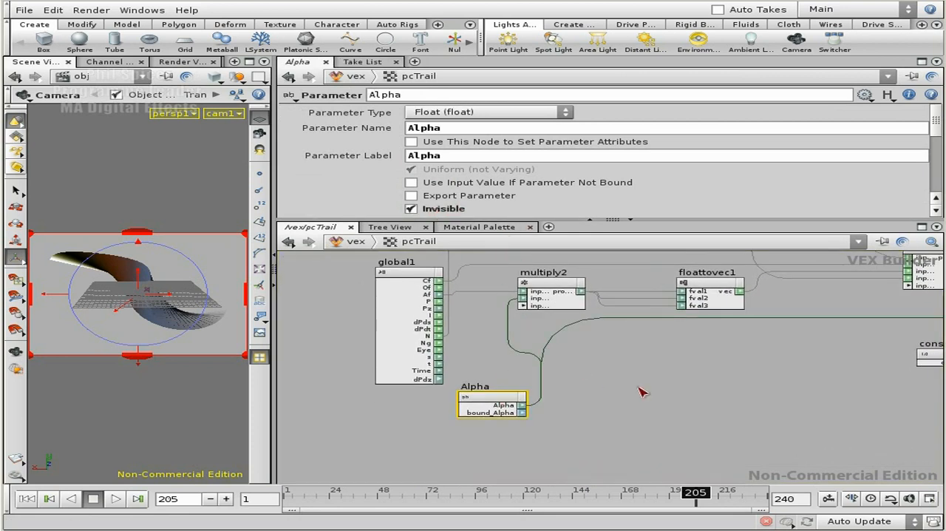
scroll(625, 405, "down", 5)
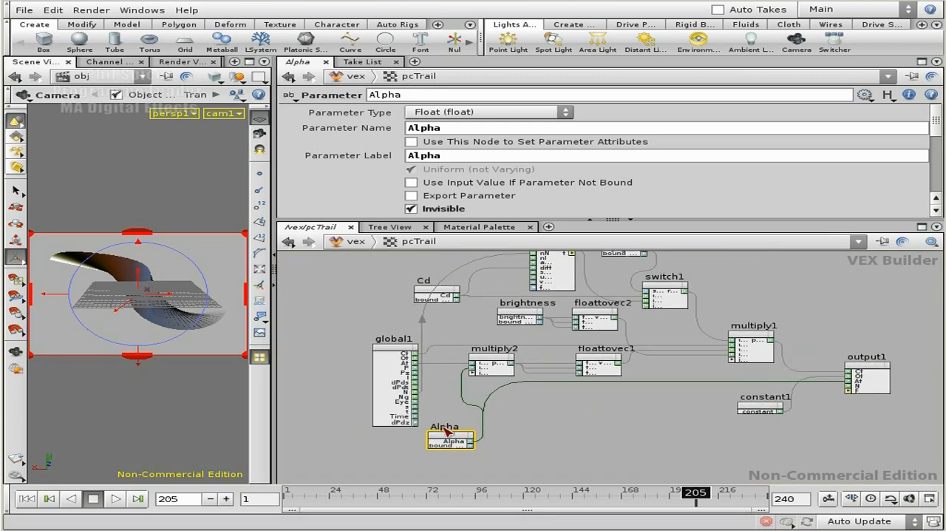
left_click(342, 243)
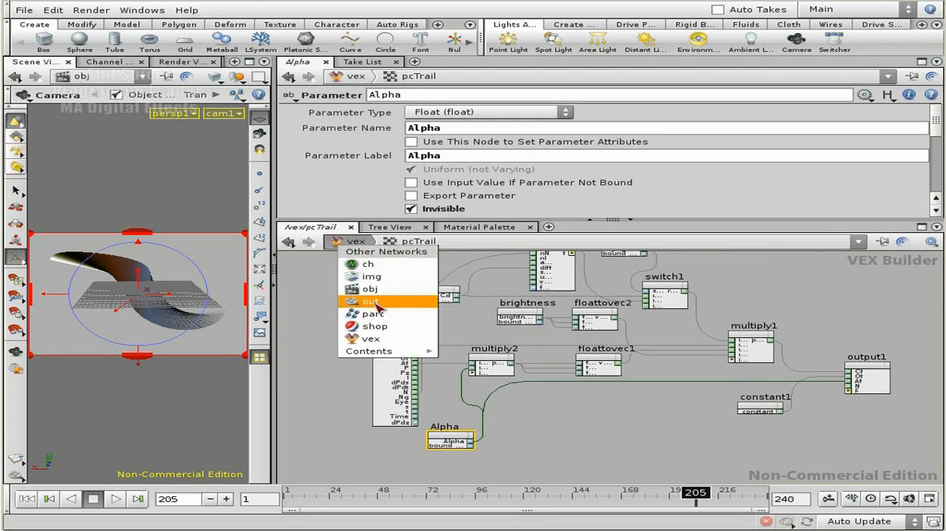
left_click(383, 327)
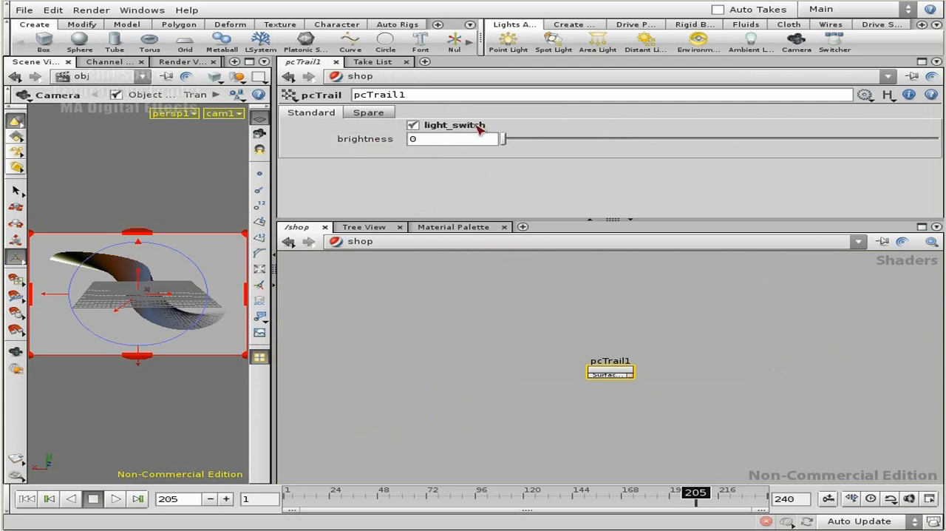
Set the brightness parameter in the pcTrail VEX network to a float default of 1 and a range of 0 to 2
left_click(358, 244)
left_click(410, 334)
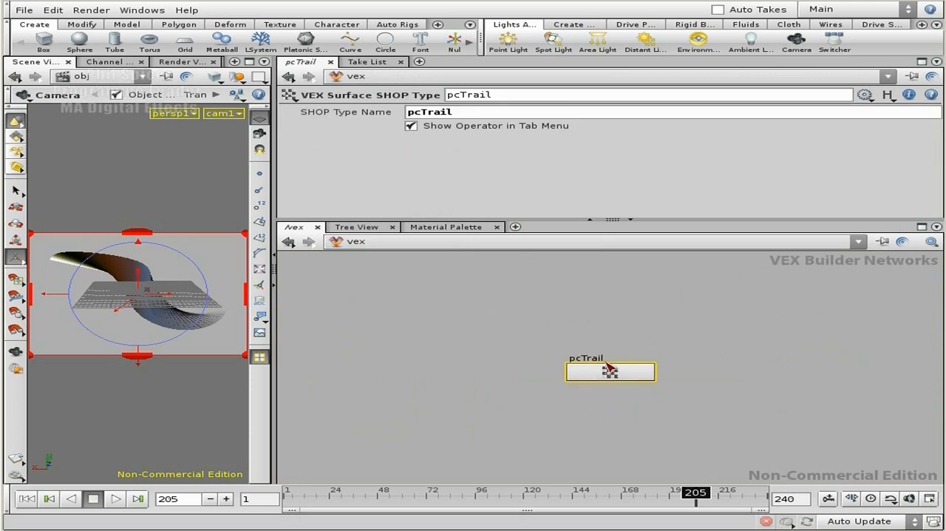
double_click(607, 371)
middle_click_drag(700, 338, 614, 441)
scroll(572, 346, "up", 4)
left_click(612, 344)
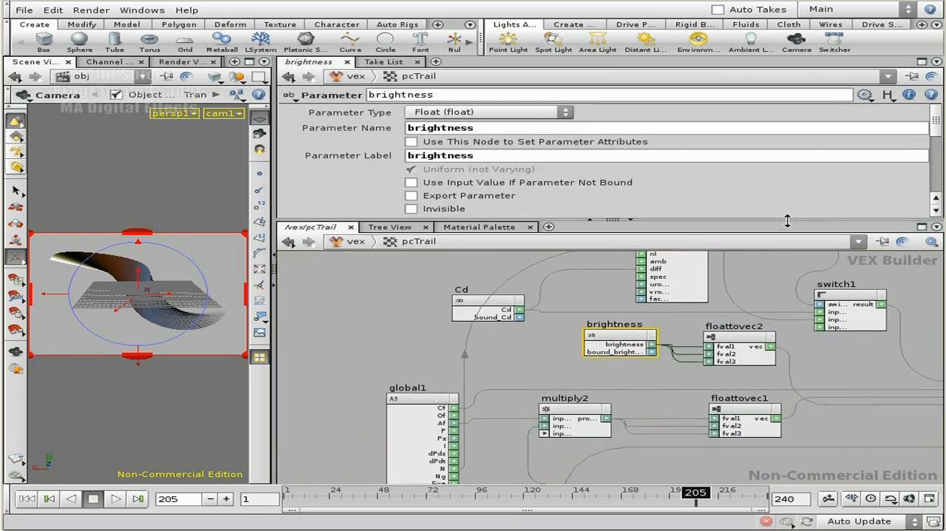
scroll(941, 164, "down", 5)
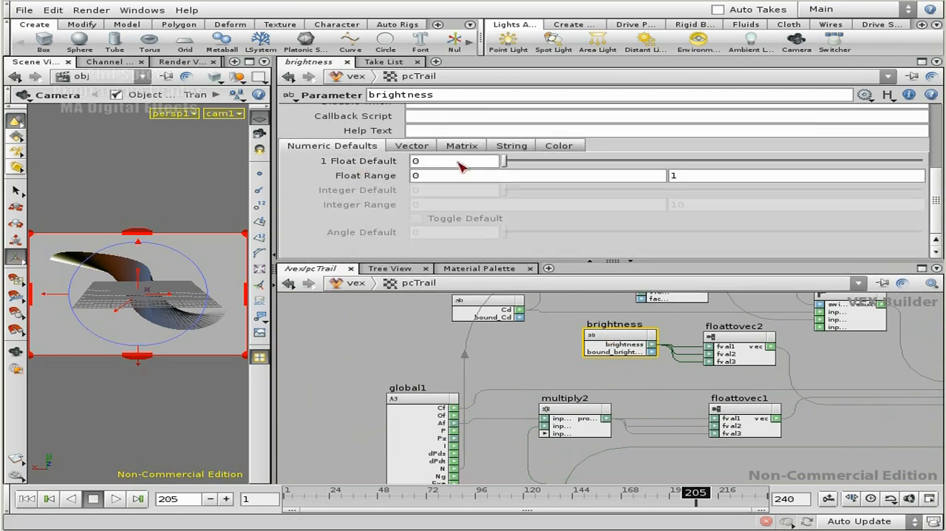
double_click(418, 162)
type("1")
key("Return")
double_click(675, 176)
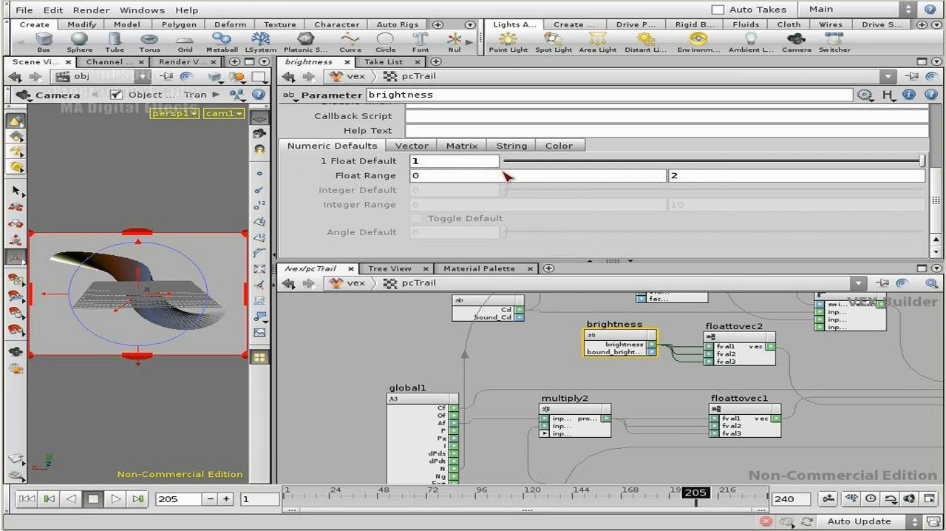
middle_click_drag(532, 324, 531, 340)
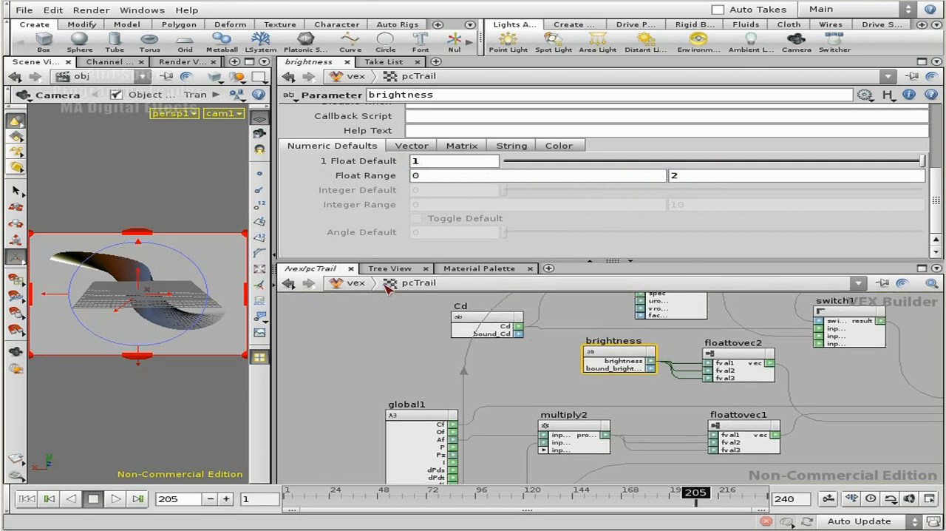
Open the shop network, test pcTrail1's brightness slider, and render the view with Mantra at brightness 1, keeping MPlay off the network
left_click(347, 283)
left_click(383, 338)
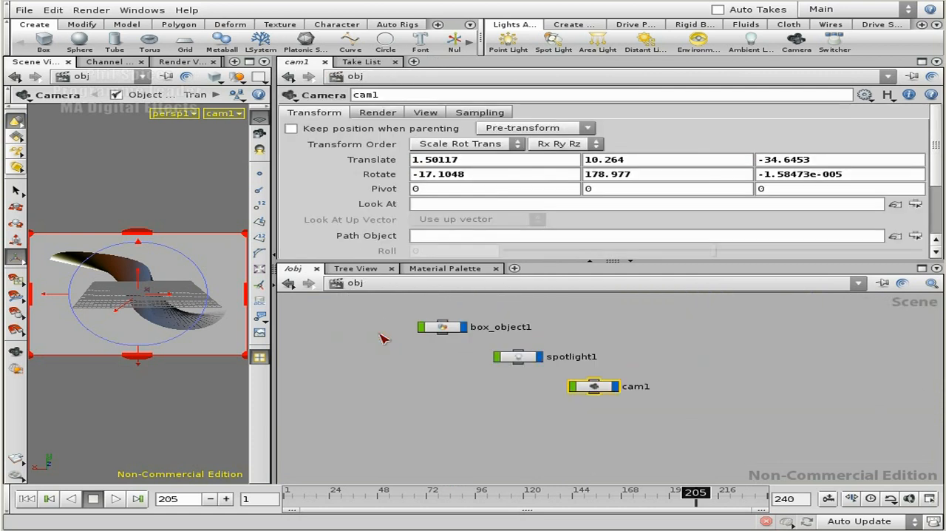
left_click(360, 284)
left_click(381, 380)
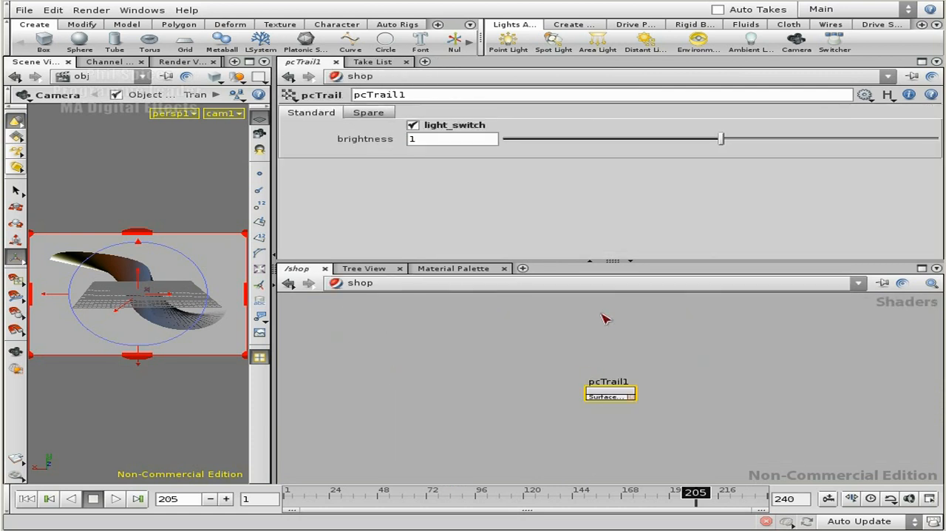
left_click_drag(724, 140, 781, 138)
key("ctrl+z")
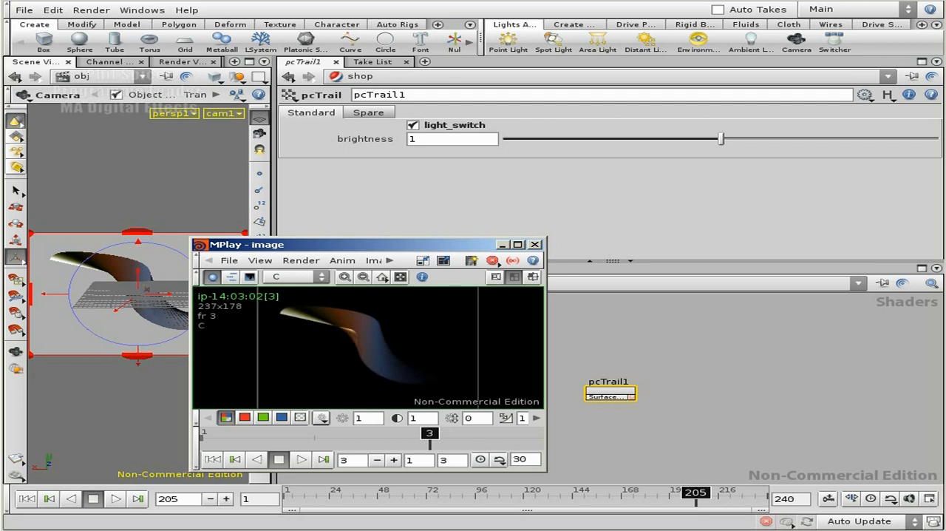
left_click_drag(411, 250, 403, 175)
Disable light_switch on pcTrail1, render with Mantra at brightness 0.686 and again at 1.442, and compare the frames in MPlay
left_click(434, 127)
left_click_drag(722, 139, 652, 139)
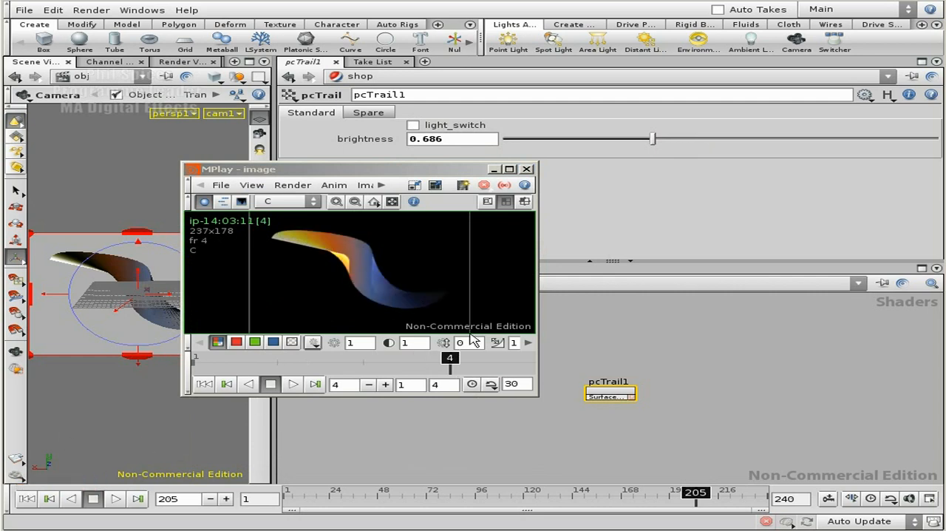
left_click_drag(652, 139, 817, 139)
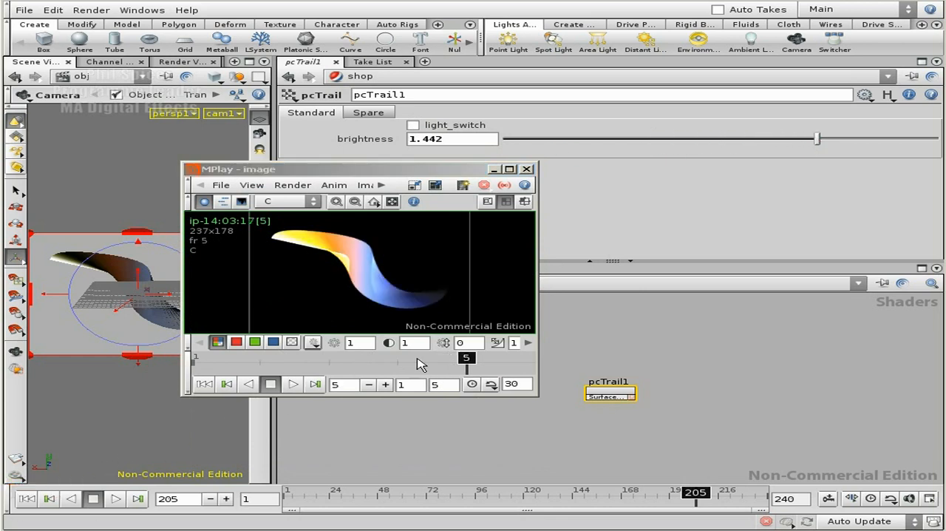
left_click_drag(439, 370, 465, 369)
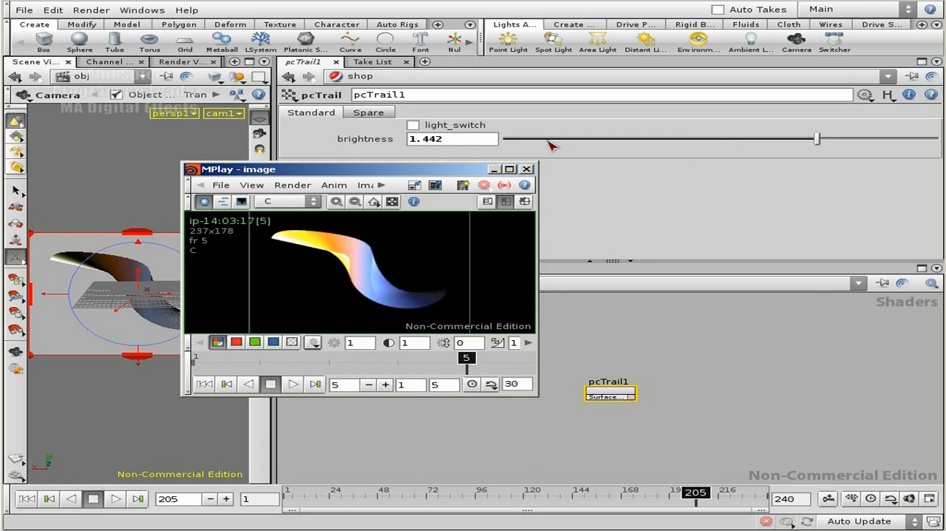
Set pcTrail1's brightness to 1, render the view with Mantra, compare the frames, and move MPlay away from the shader parameters
left_click(412, 140)
type("1")
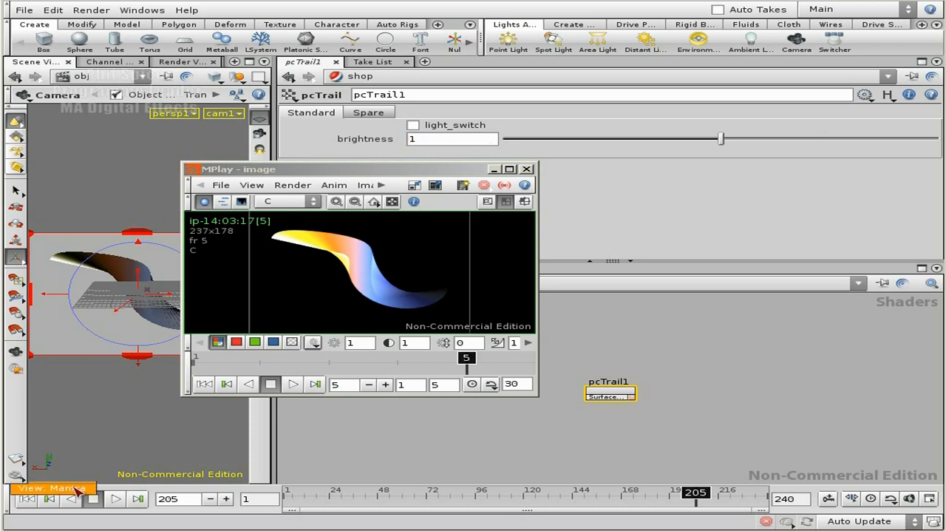
left_click_drag(474, 366, 450, 364)
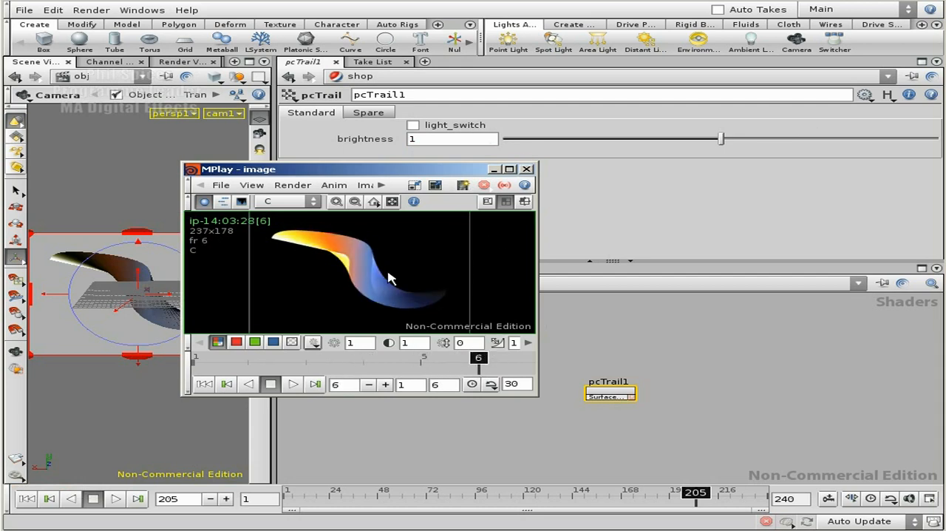
left_click_drag(451, 171, 324, 39)
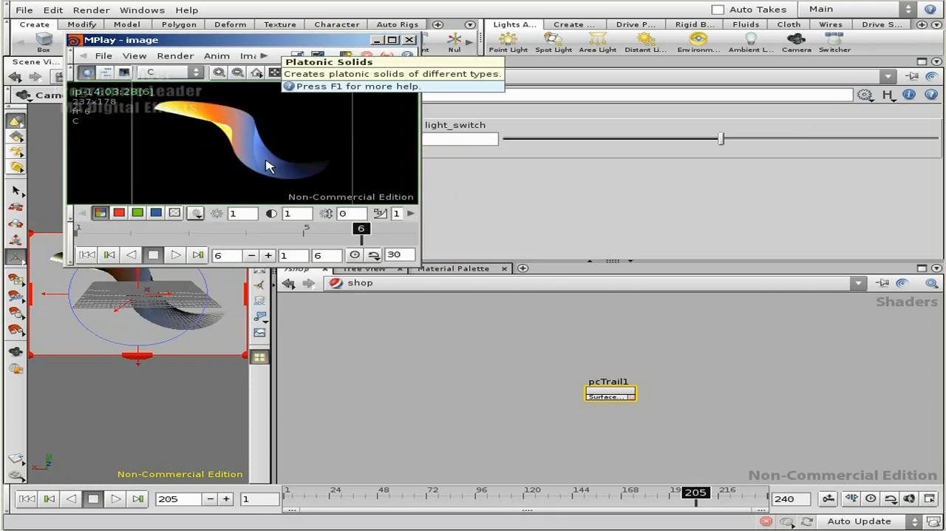
In the pcTrail VEX network, connect floattovec1's vector output to output1's Of input, replacing the constant1 connection
left_click(360, 283)
left_click(420, 382)
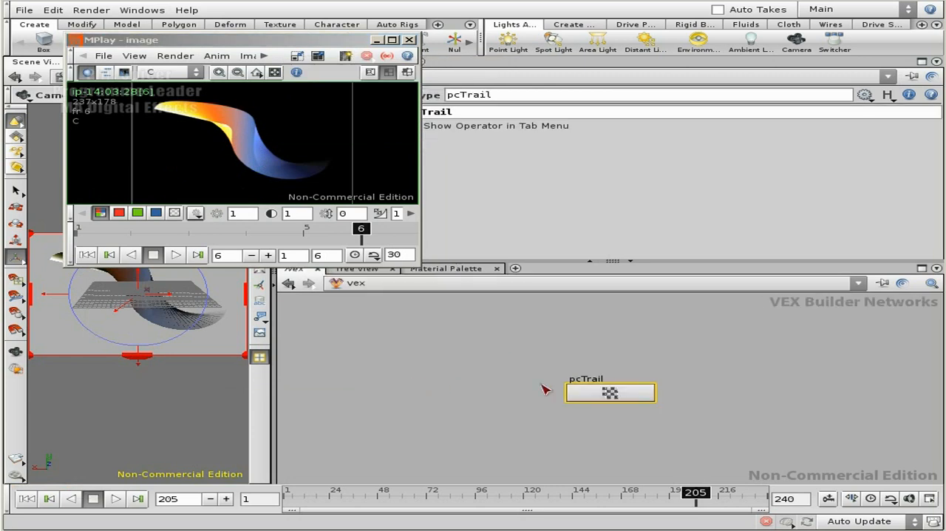
double_click(613, 391)
middle_click_drag(841, 418, 418, 372)
middle_click_drag(705, 374, 687, 287)
middle_click_drag(457, 361, 530, 403)
right_click_drag(530, 404, 526, 399)
middle_click_drag(526, 400, 742, 382)
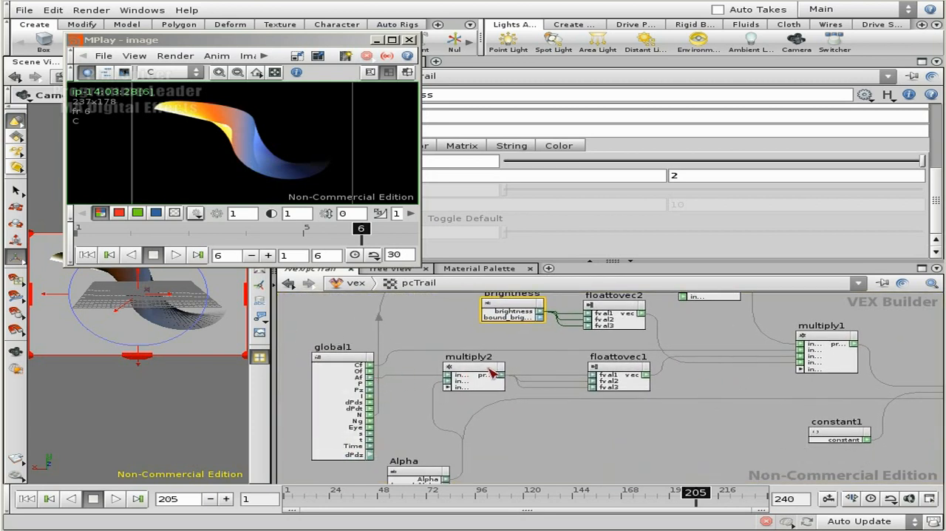
middle_click_drag(784, 384, 508, 347)
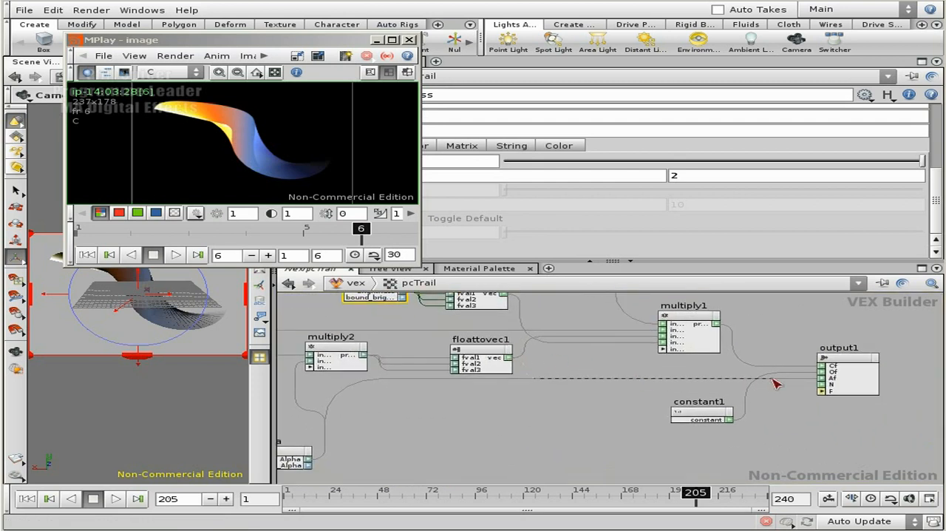
left_click(808, 386)
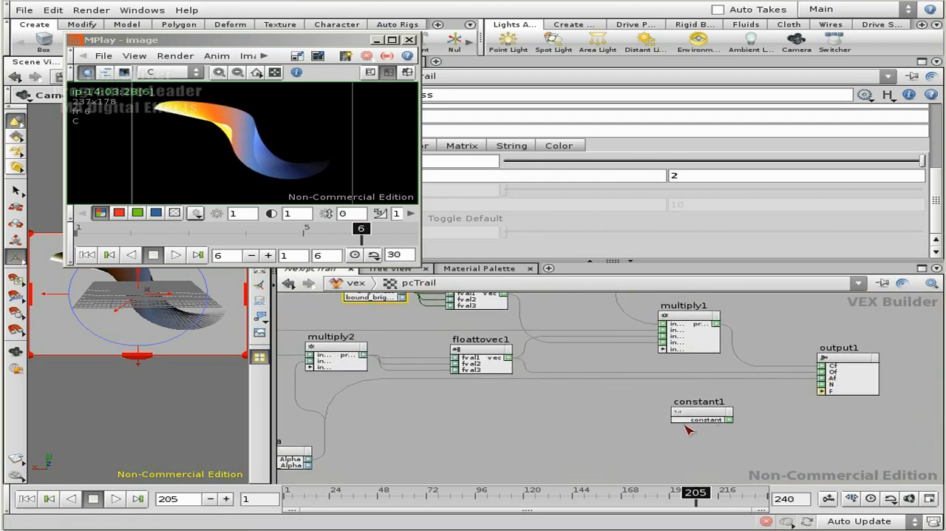
Connect multiply2's product to output1's Af input in place of the direct Alpha connection
scroll(785, 392, "up", 2)
middle_click_drag(479, 400, 664, 343)
middle_click_drag(562, 361, 548, 394)
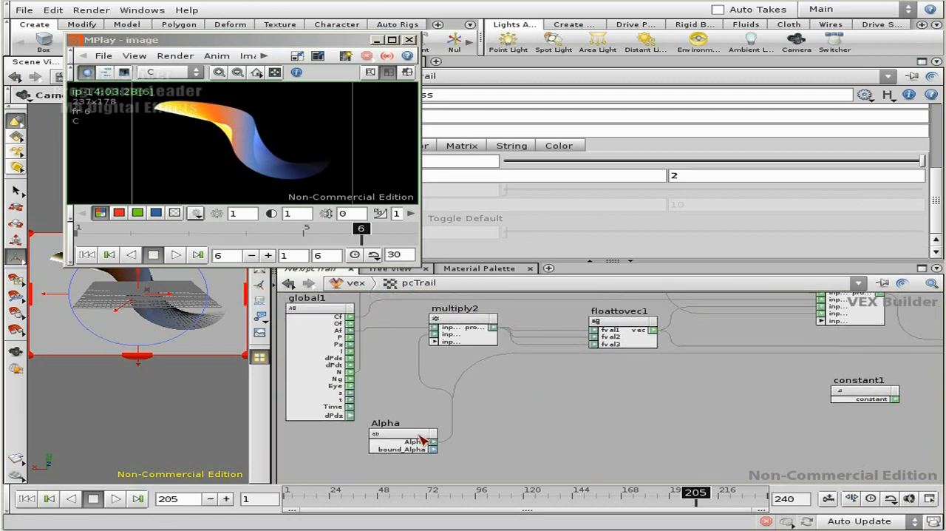
middle_click_drag(446, 349, 445, 361)
middle_click_drag(689, 423, 516, 412)
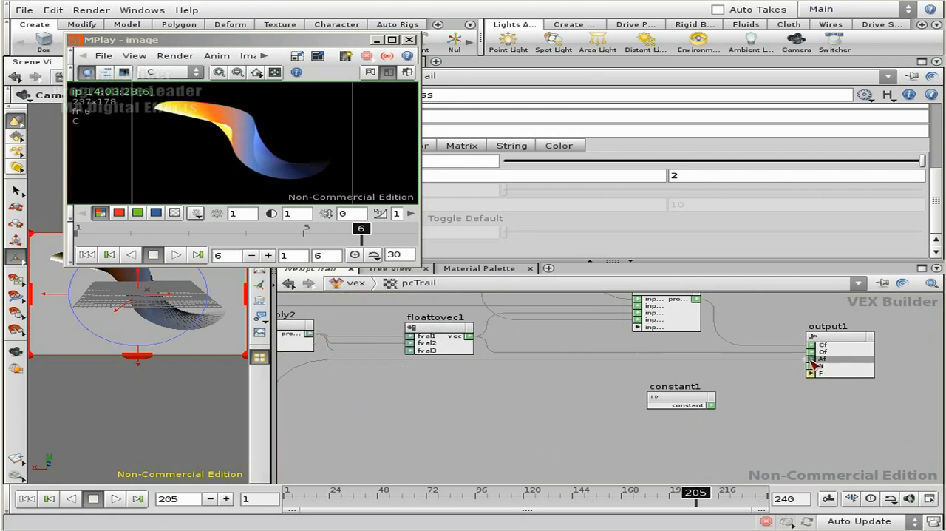
mouse_move(522, 381)
middle_mouse_down()
mouse_move(698, 378)
mouse_move(506, 397)
mouse_move(481, 382)
mouse_move(510, 385)
middle_mouse_up()
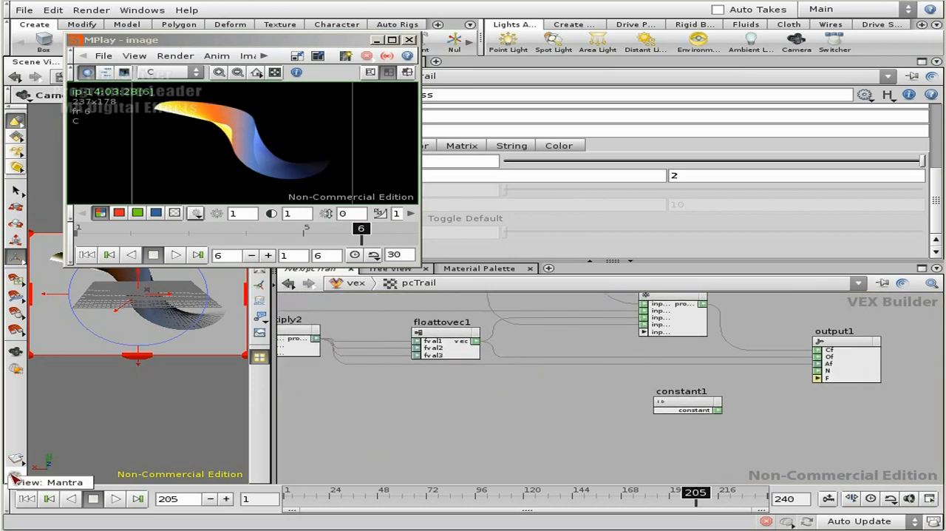
Render the view with Mantra, and enlarge both the MPlay window and the scene view pane
left_click(14, 477)
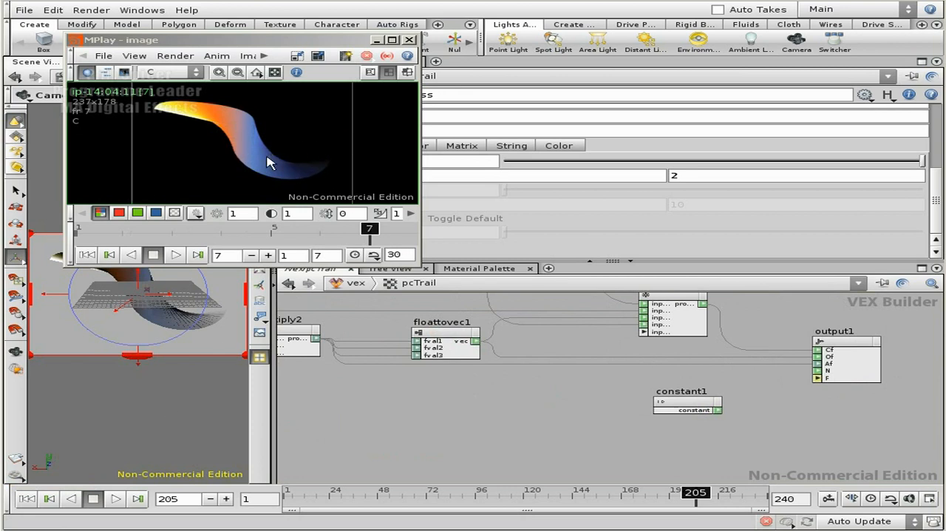
left_click_drag(419, 269, 584, 406)
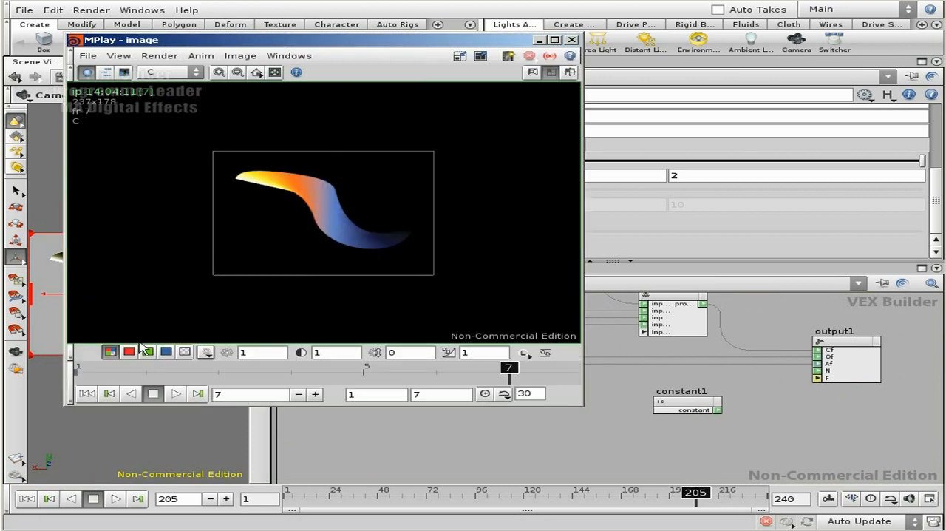
left_click_drag(272, 429, 435, 429)
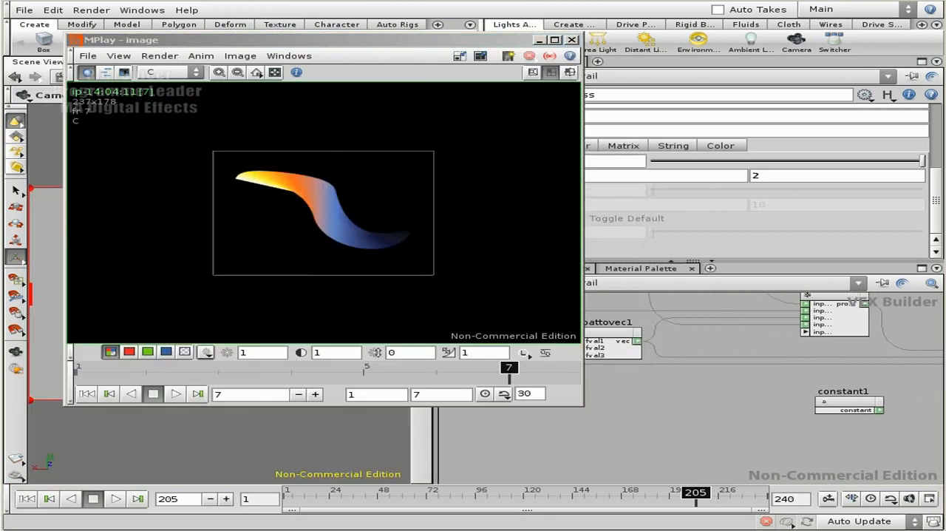
Render the enlarged camera view with Mantra, inspect the trail in MPlay, and close MPlay
left_click(16, 477)
left_click(68, 483)
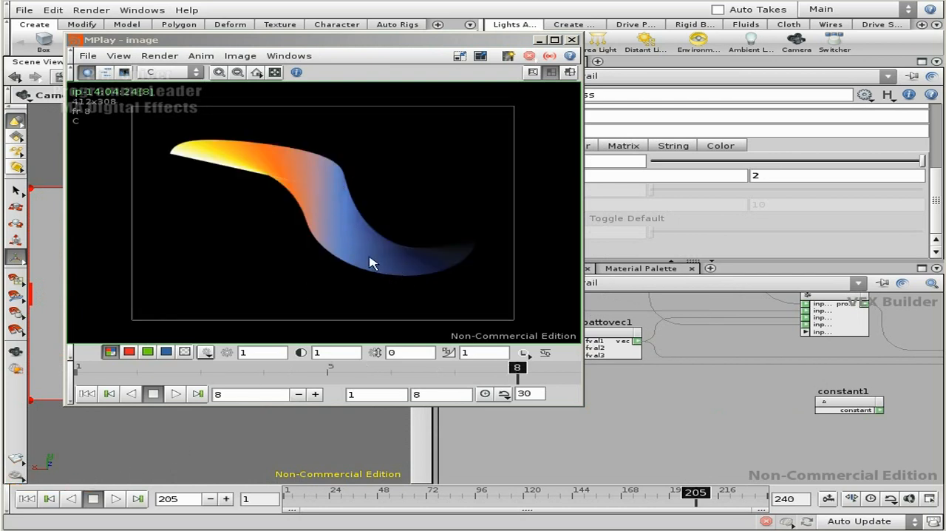
left_click(572, 41)
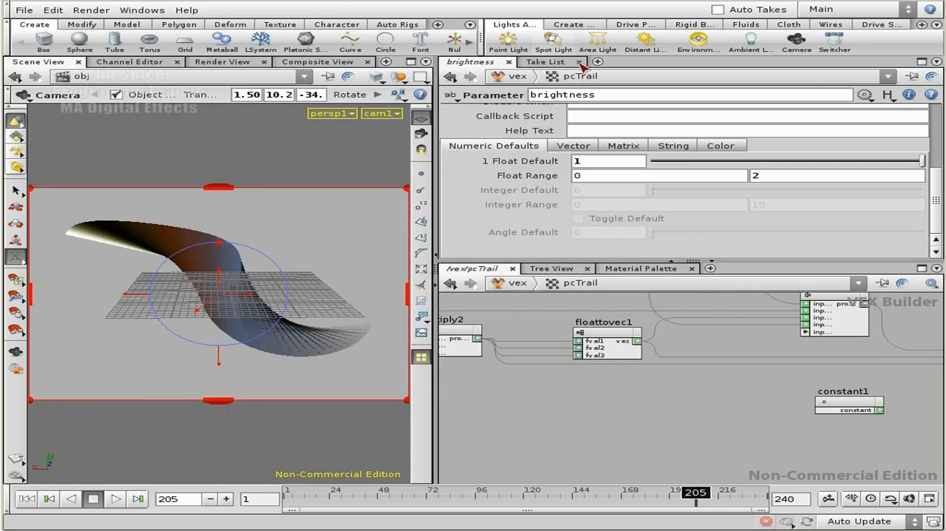
Add a Parameter node to the pcTrail network in the empty space between Alpha and constant1
middle_click_drag(714, 411, 790, 408)
right_click_drag(789, 408, 769, 400)
middle_click_drag(769, 401, 748, 402)
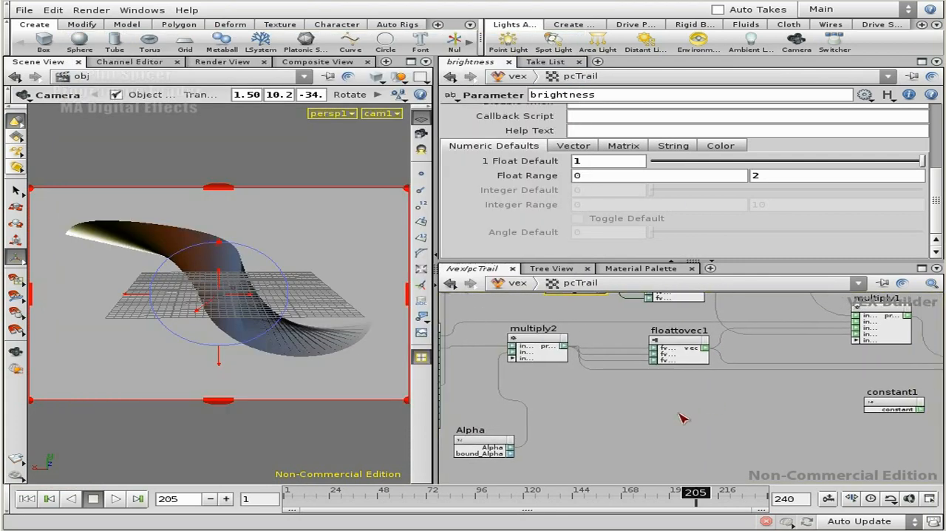
key("Tab")
type("par")
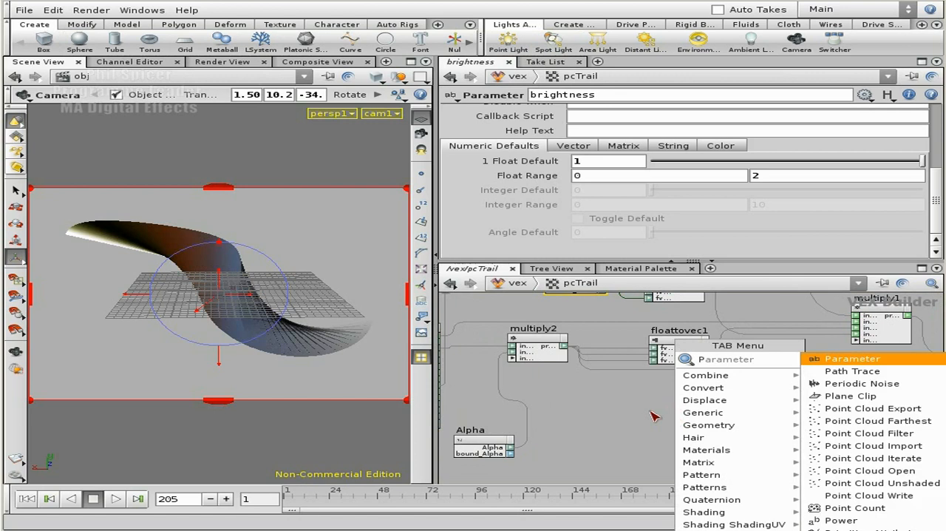
left_click(837, 361)
left_click(691, 429)
left_click_drag(695, 427, 660, 417)
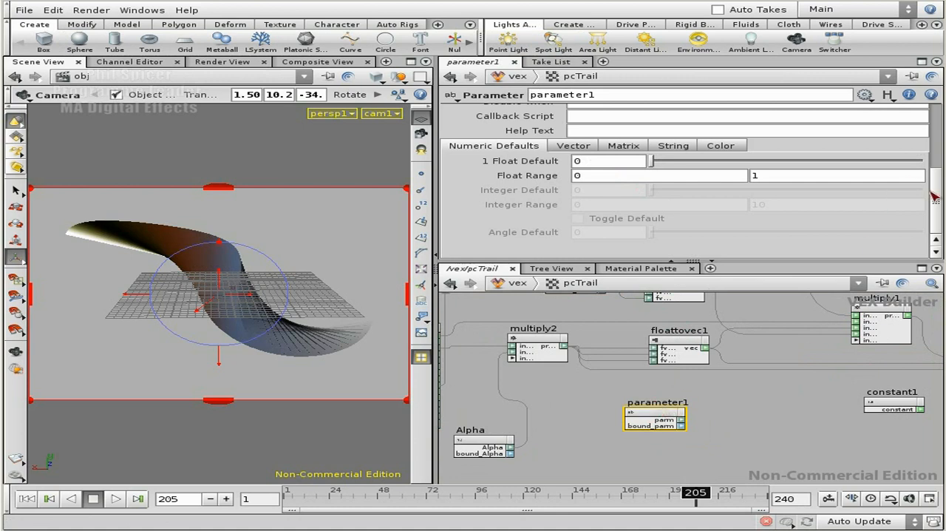
Give the new float parameter the name and label alpha_mult, and rename its node alpha_mult
scroll(934, 196, "up", 5)
double_click(592, 128)
type("alpha_mult")
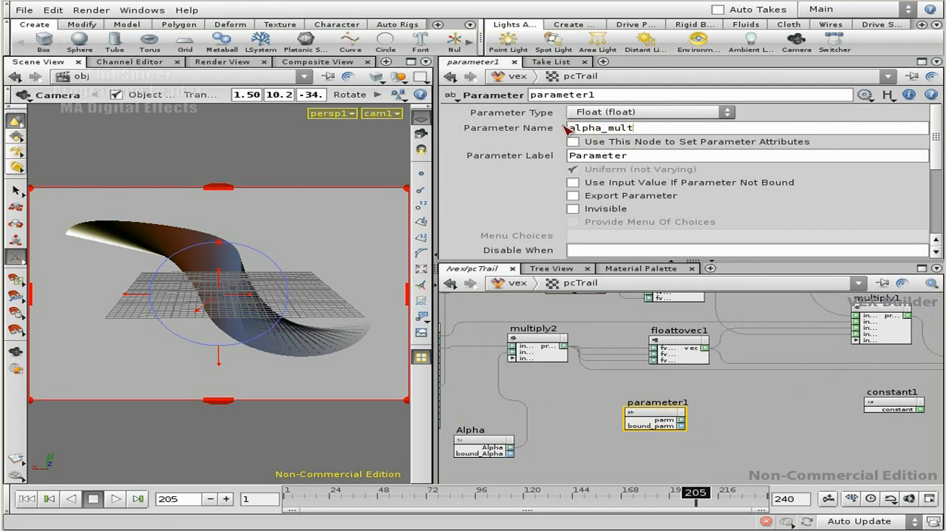
key("Return")
key("ctrl+c")
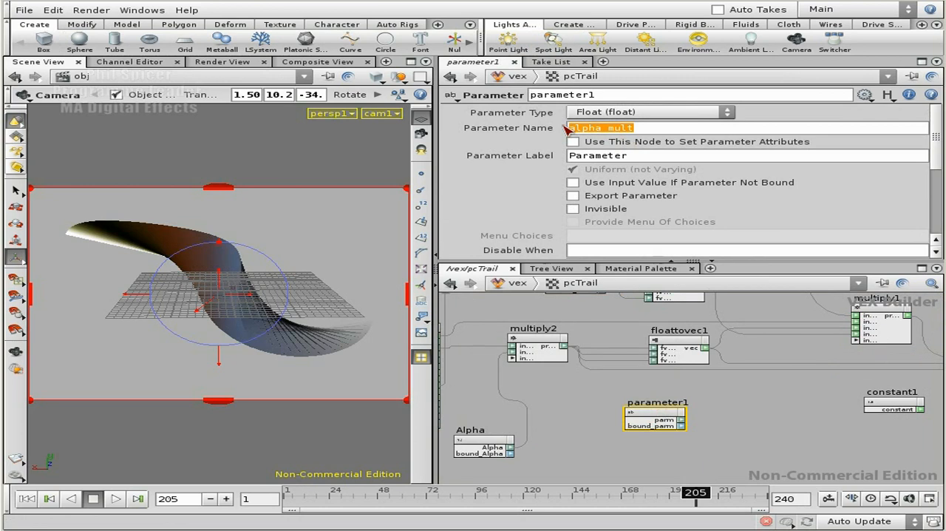
key("Tab")
key("ctrl+v")
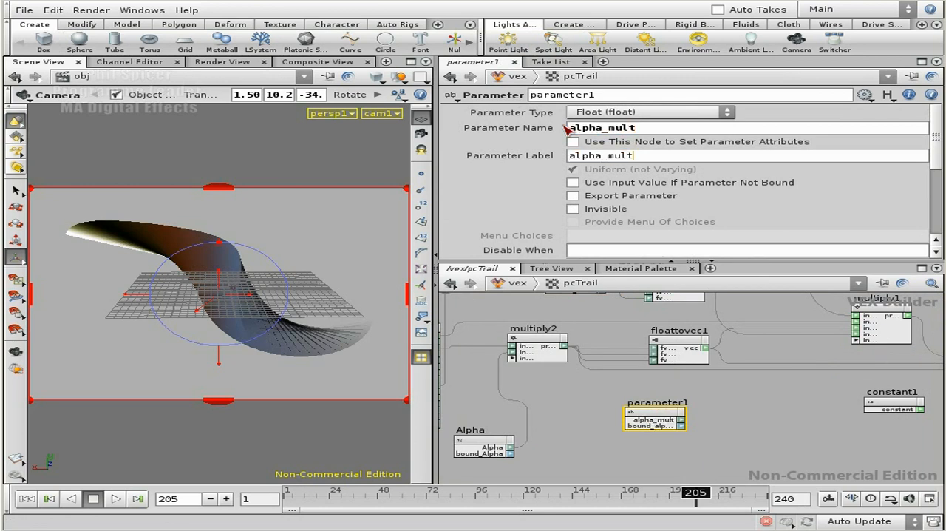
key("Tab")
key("ctrl+v")
key("Return")
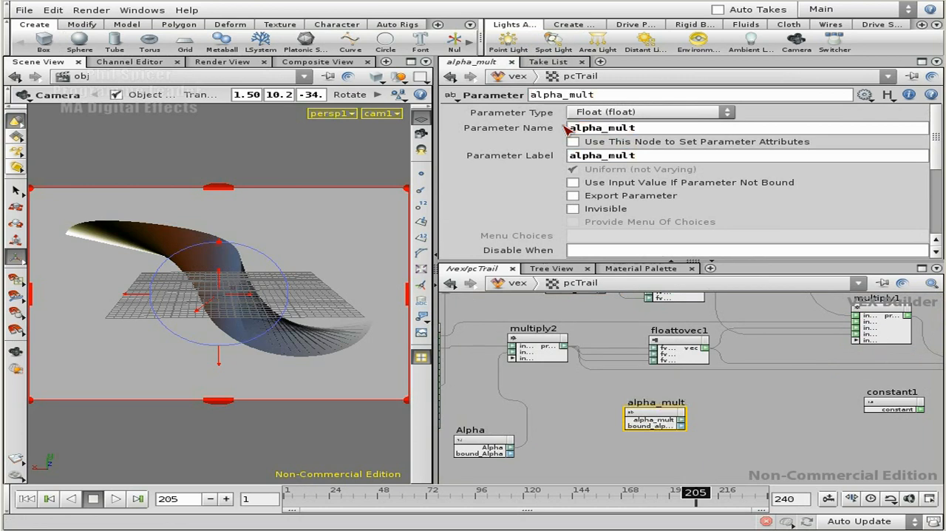
Set the alpha_mult parameter's float default to 1
scroll(935, 161, "down", 5)
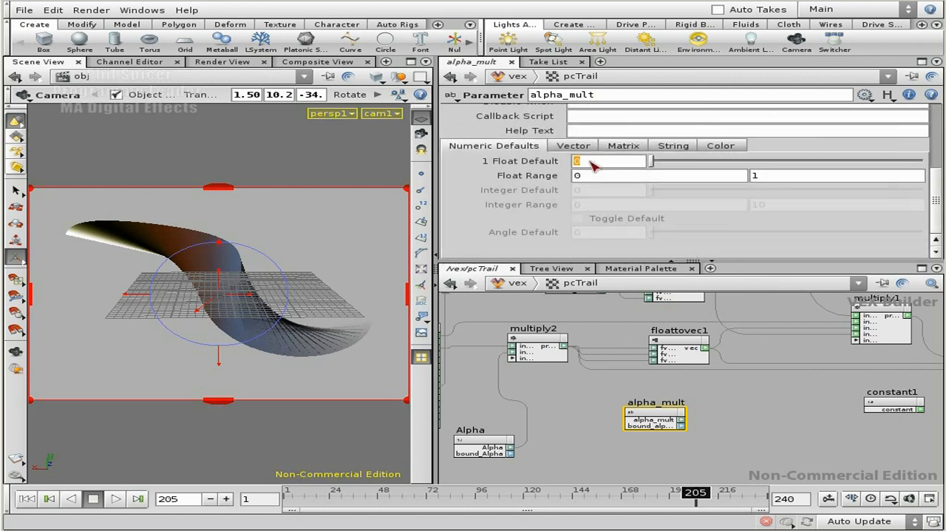
left_click(593, 164)
type("1")
key("Tab")
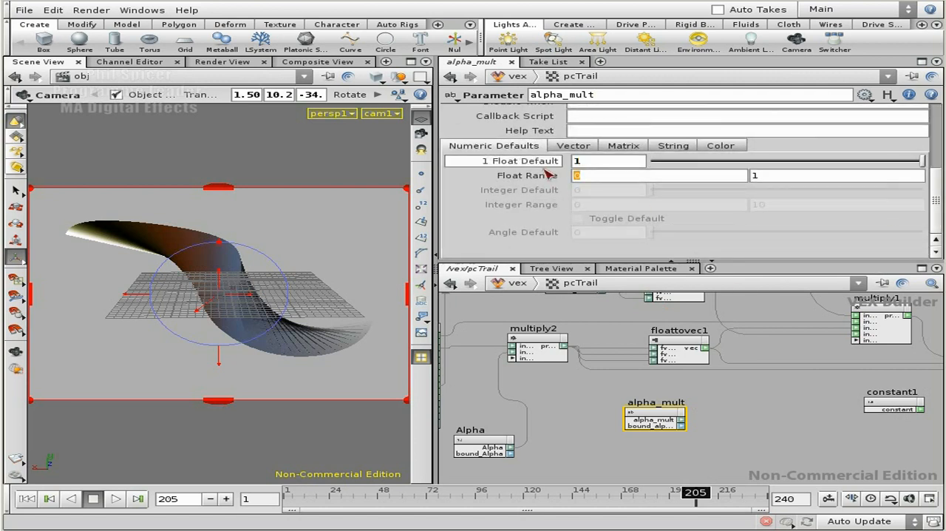
Connect alpha_mult's output to multiply2's input3, and place the alpha_mult node beside the Alpha node
right_click_drag(674, 390, 688, 389)
middle_click_drag(707, 394, 814, 402)
left_click_drag(764, 428, 655, 404)
left_click_drag(615, 337, 629, 344)
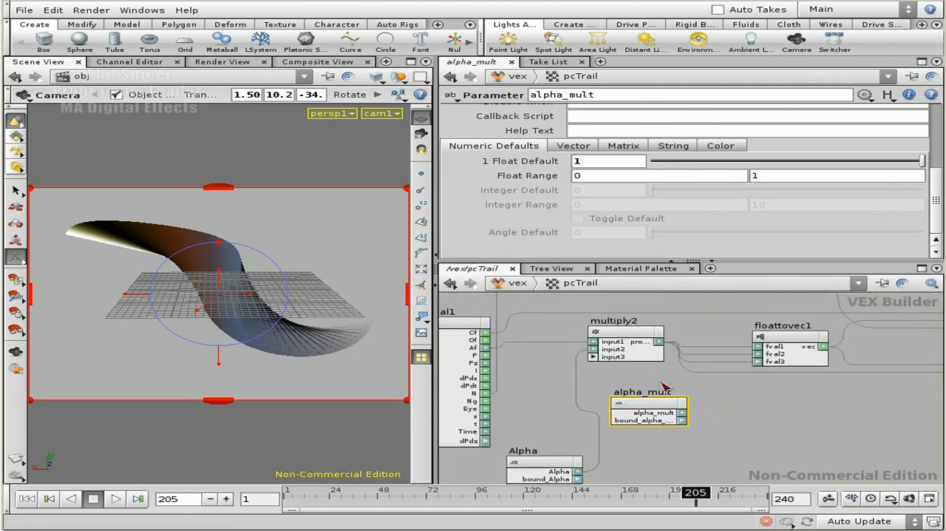
left_click(608, 355)
middle_click_drag(741, 402, 702, 384)
left_click_drag(611, 374, 634, 454)
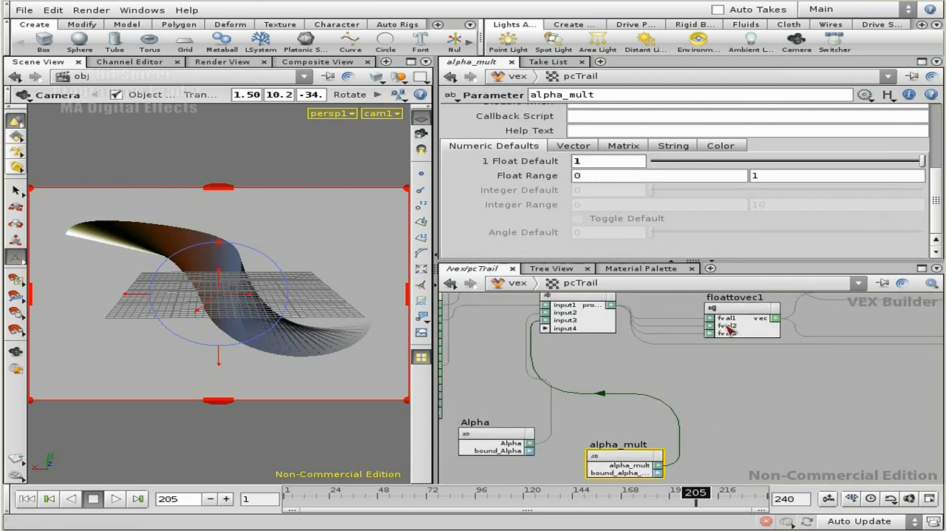
Open the shop network to check pcTrail1's shader parameters
left_click(510, 283)
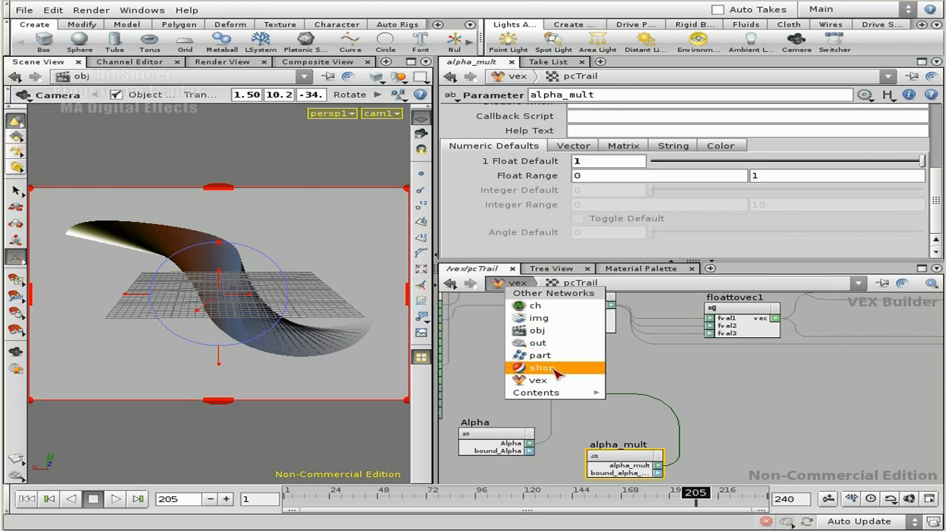
left_click(542, 367)
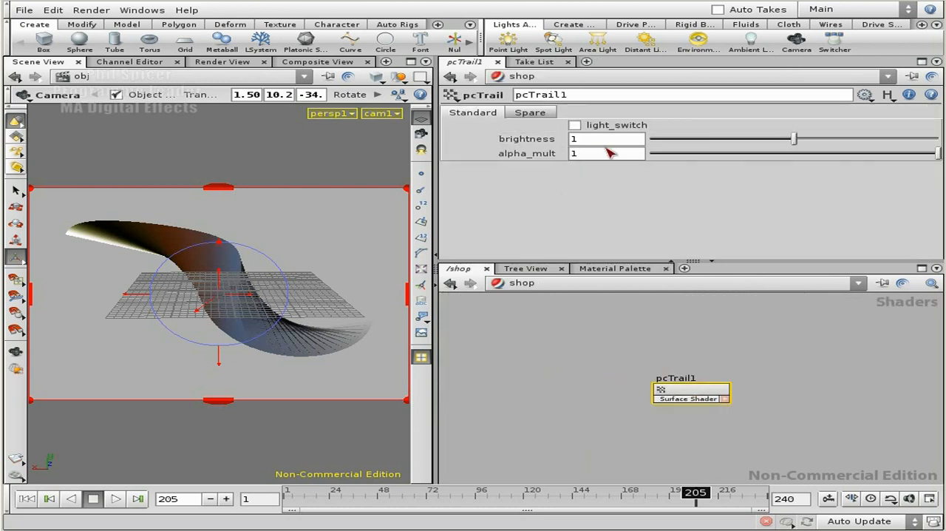
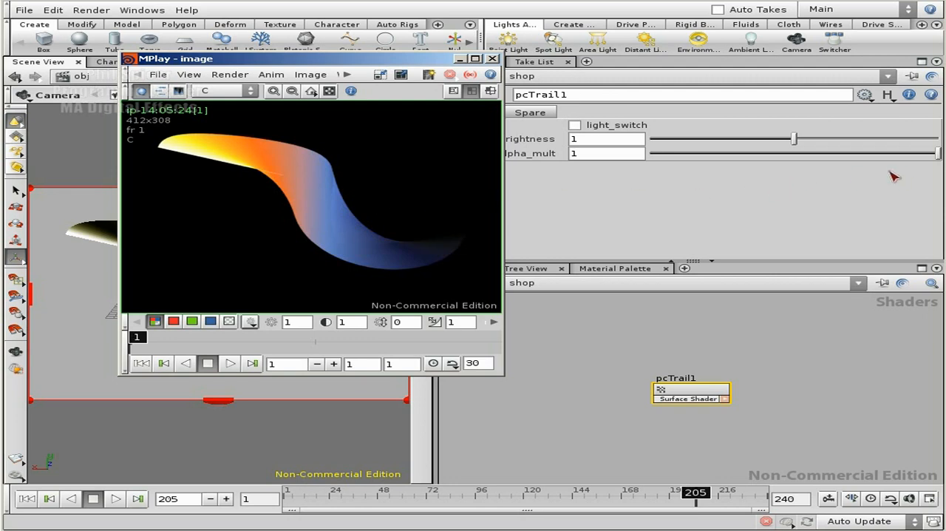
Set alpha_mult to 0.676 for a test render, compare it with the previous frame in colour and alpha, and close the render viewer
left_click(845, 153)
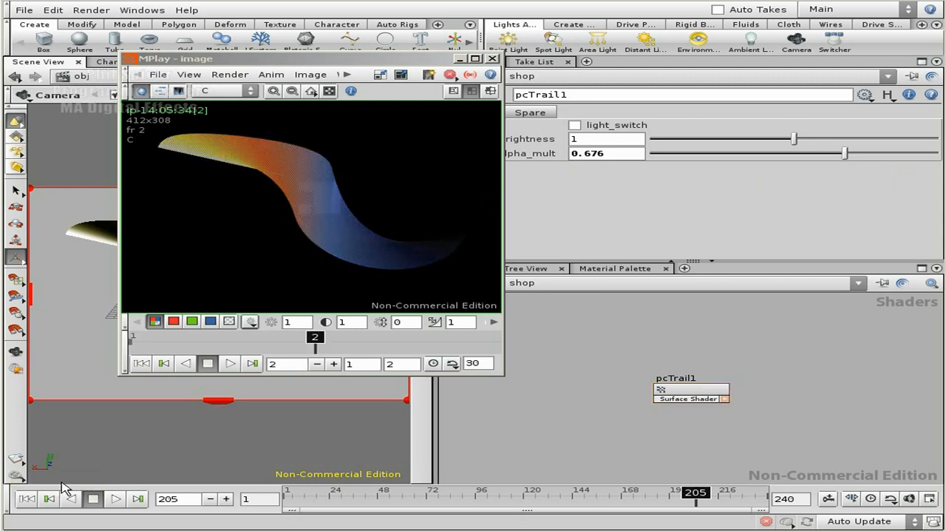
mouse_move(320, 341)
left_mouse_down()
mouse_move(204, 338)
mouse_move(275, 340)
left_mouse_up()
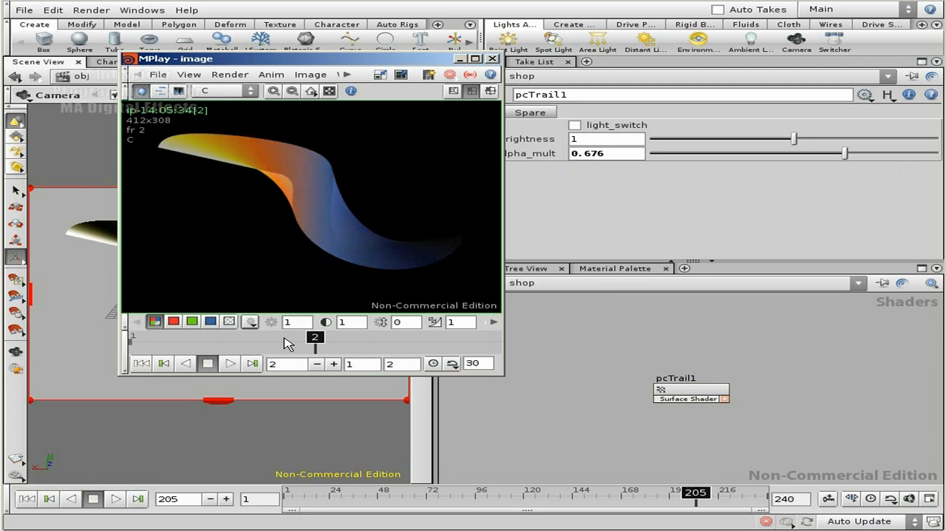
left_click(229, 322)
mouse_move(315, 339)
left_mouse_down()
mouse_move(164, 339)
mouse_move(292, 344)
left_mouse_up()
mouse_move(219, 343)
left_mouse_down()
mouse_move(296, 342)
mouse_move(234, 341)
mouse_move(286, 341)
left_mouse_up()
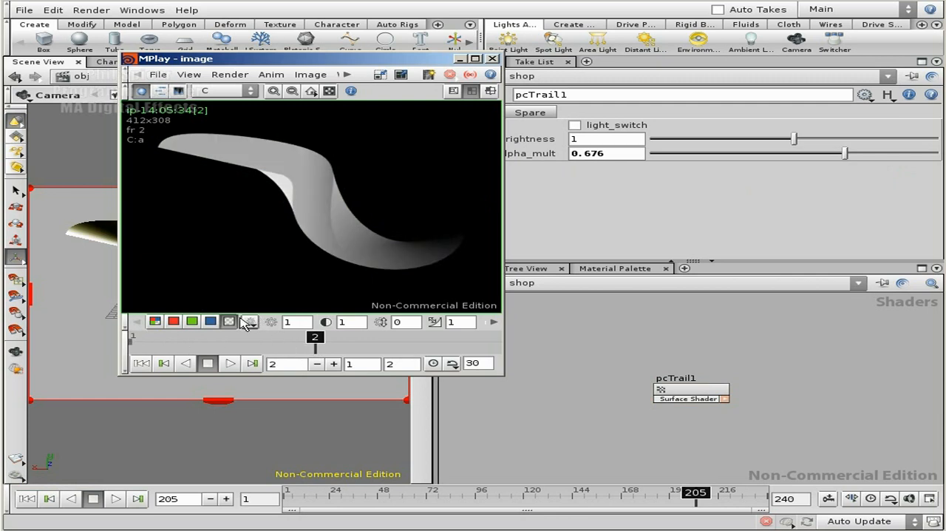
left_click(155, 322)
mouse_move(316, 338)
left_mouse_down()
mouse_move(133, 338)
mouse_move(315, 339)
left_mouse_up()
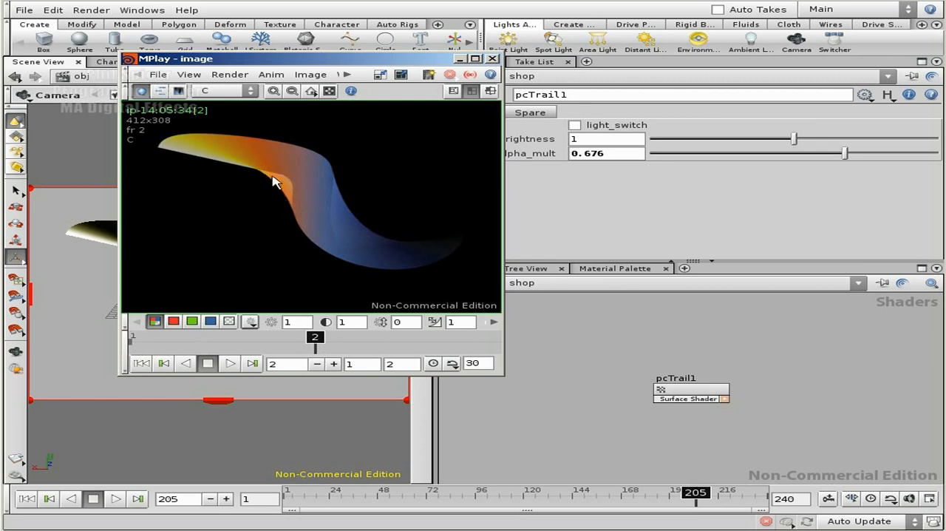
middle_click_drag(621, 337, 732, 334)
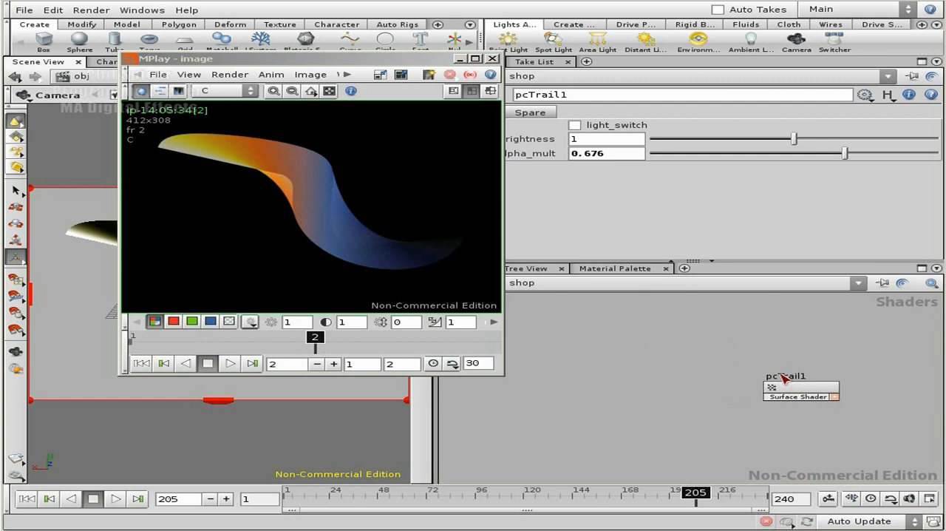
left_click(493, 58)
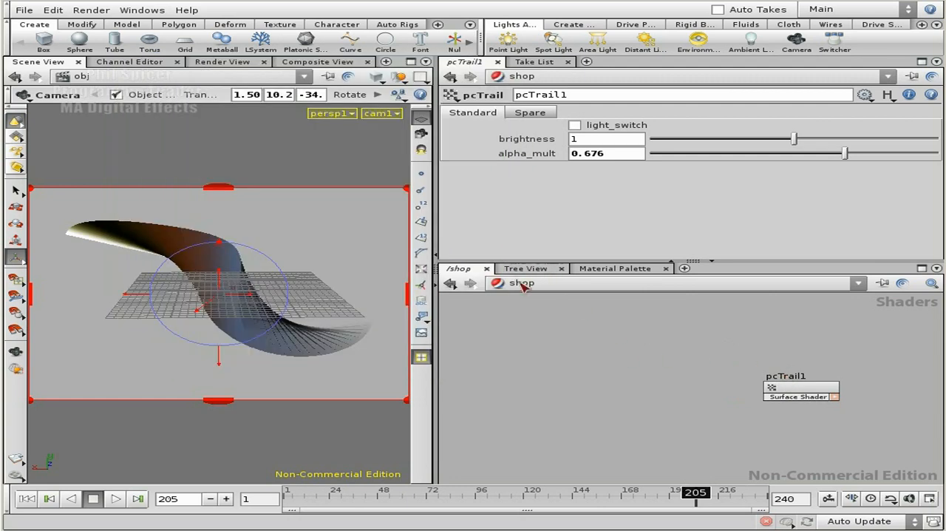
Set pcTrail1's alpha_mult back to 1
left_click(521, 284)
double_click(621, 156)
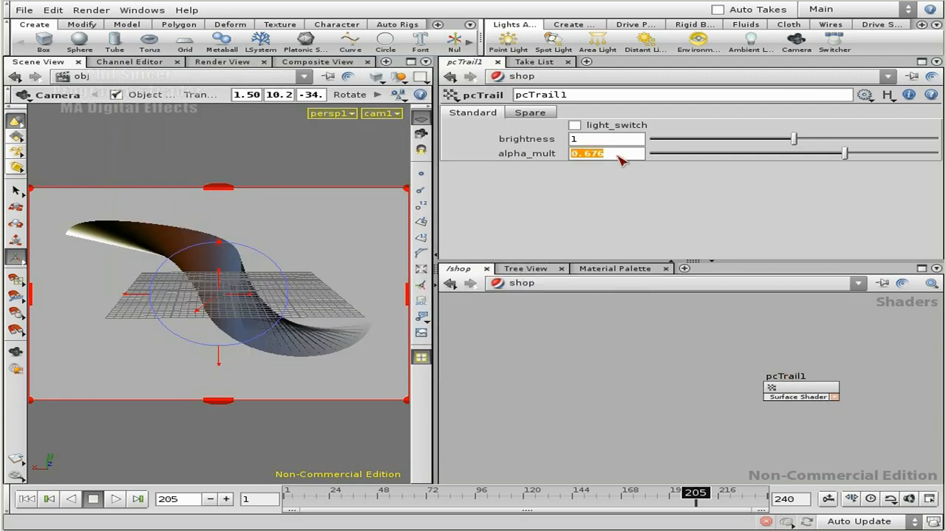
type("1")
key("Return")
Add a Mantra output node in the out network
left_click(522, 283)
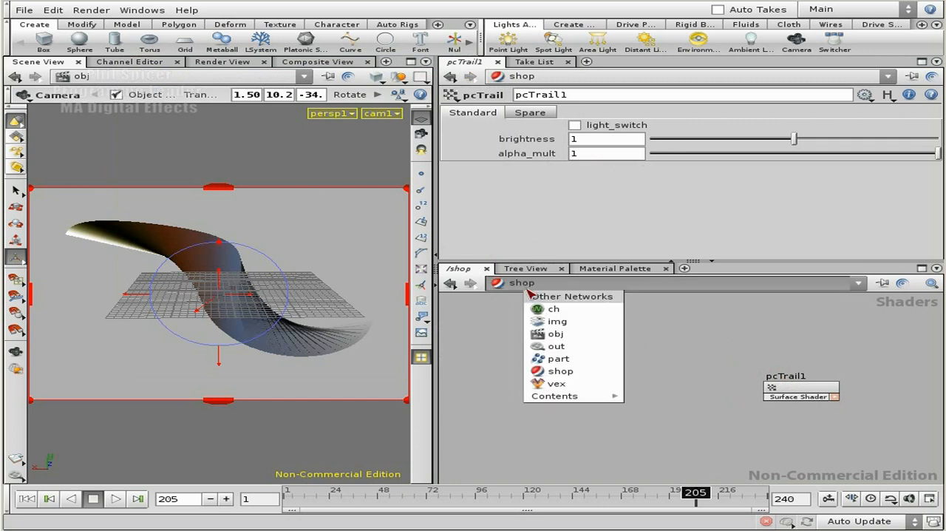
left_click(589, 347)
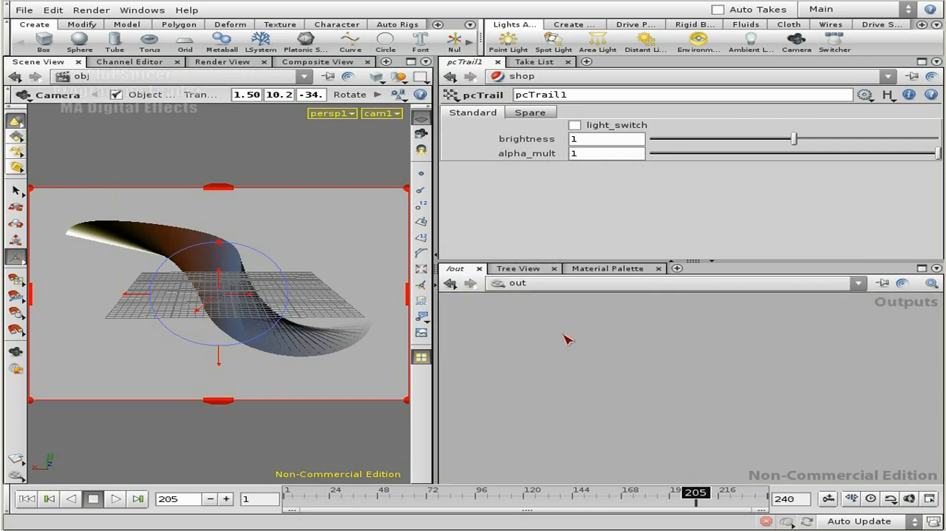
key("Tab")
type("mantra")
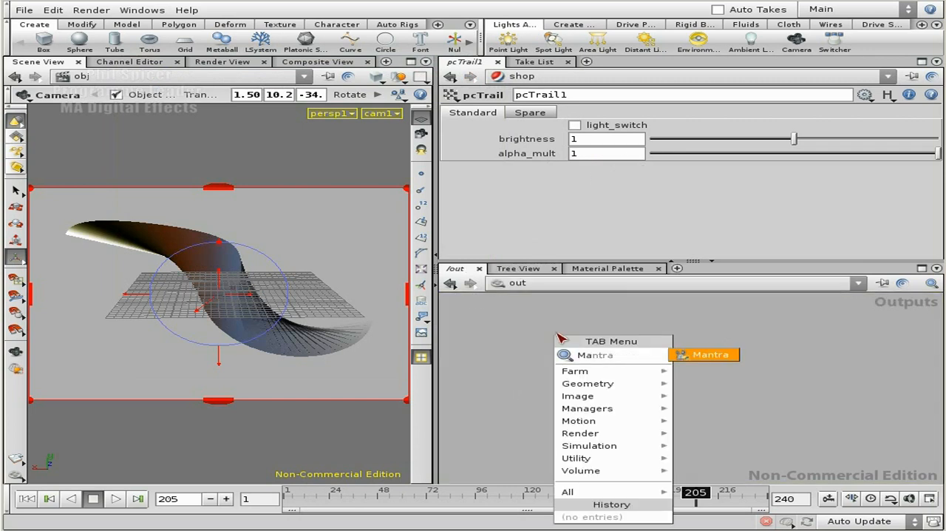
left_click(724, 356)
left_click(605, 347)
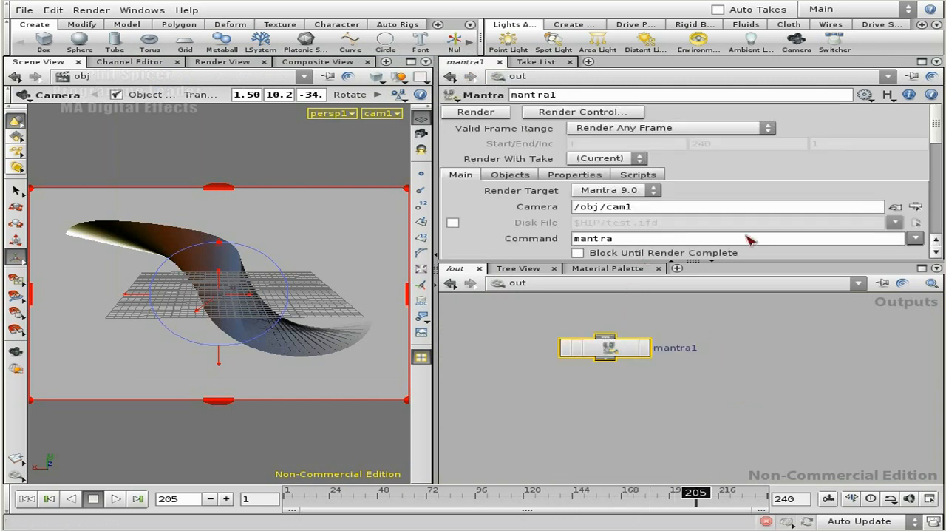
Set mantra1 to Render Frame Range with start 1 and end 200
left_click(655, 130)
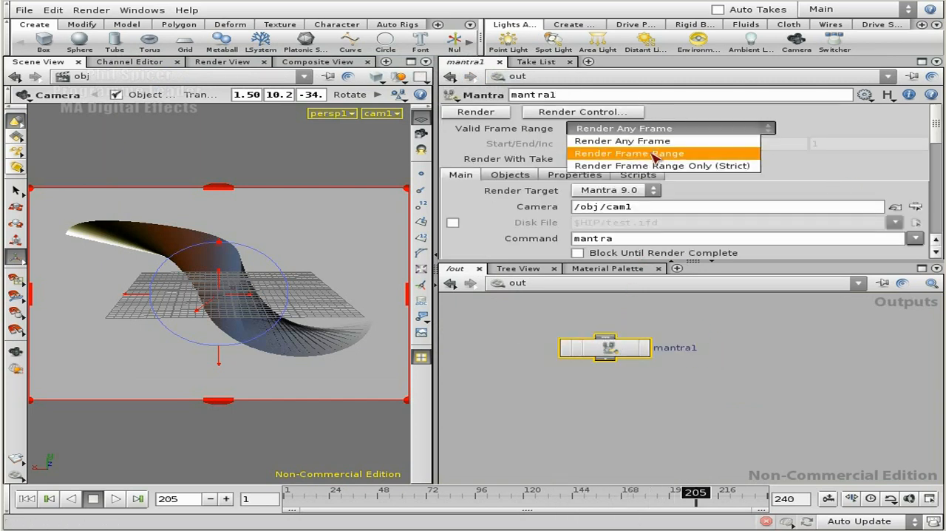
left_click(630, 153)
double_click(691, 145)
type("1")
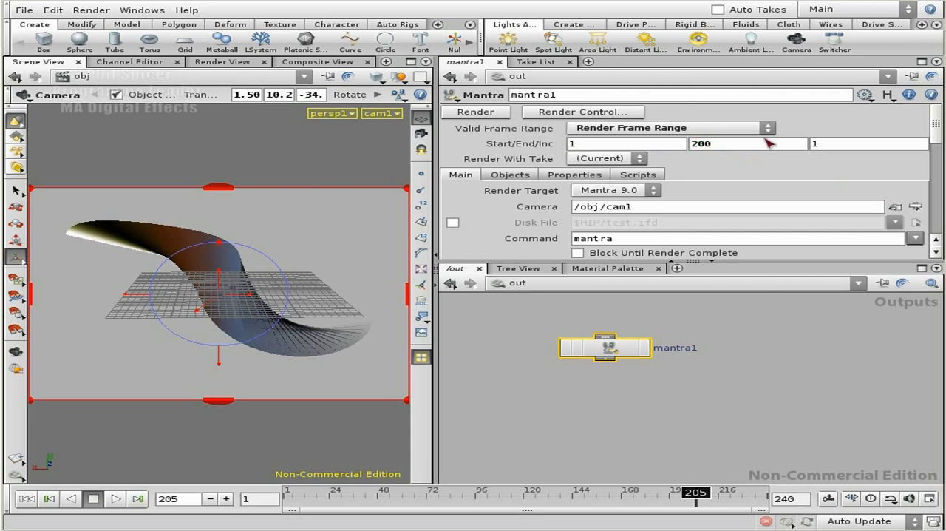
Open the file chooser for mantra1's output picture and browse to D:/tutorials/trail/
scroll(941, 139, "down", 2)
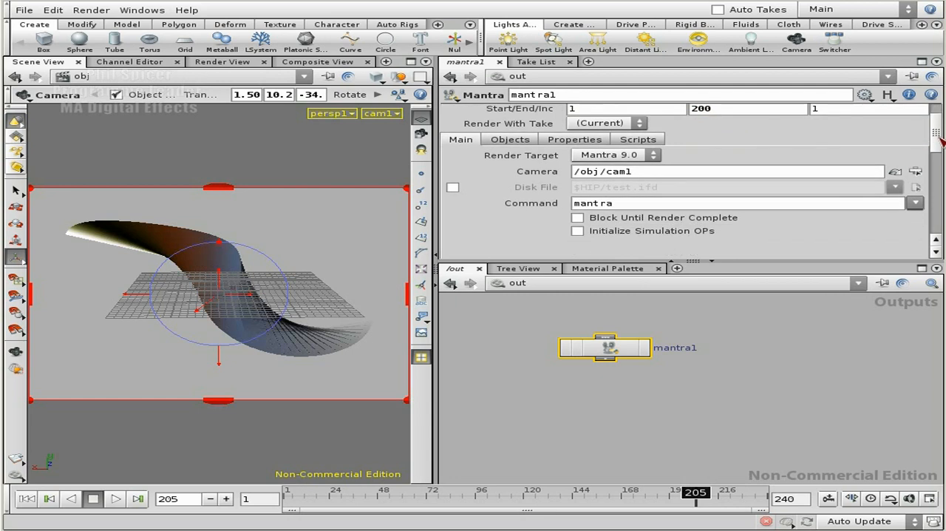
left_click(522, 140)
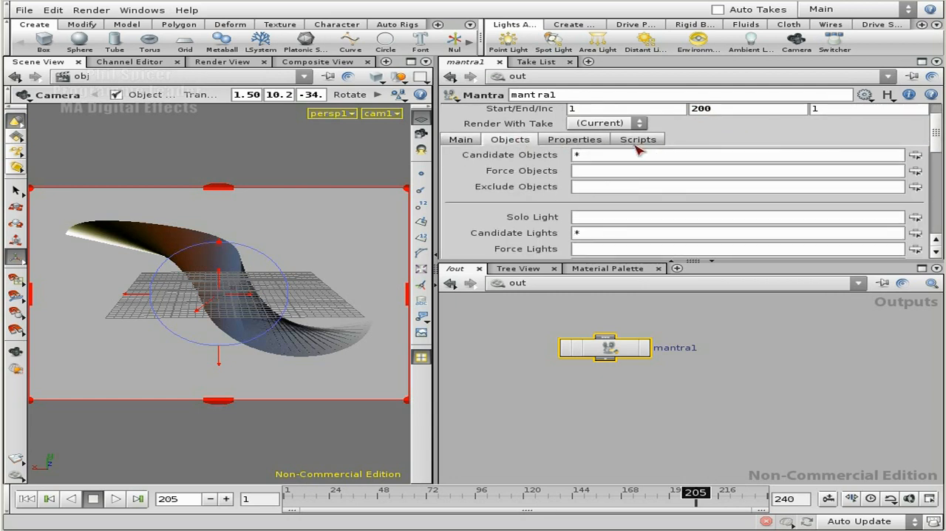
scroll(935, 133, "up", 2)
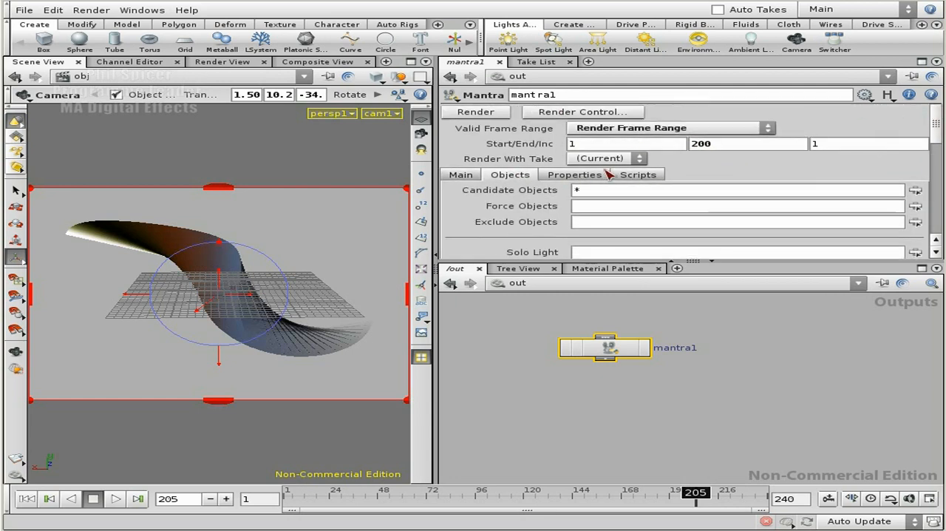
left_click(605, 174)
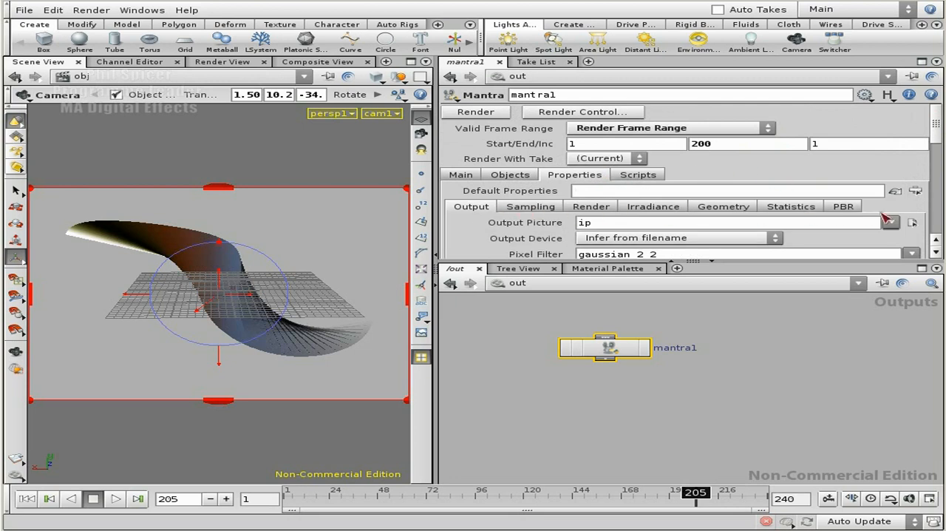
left_click(912, 222)
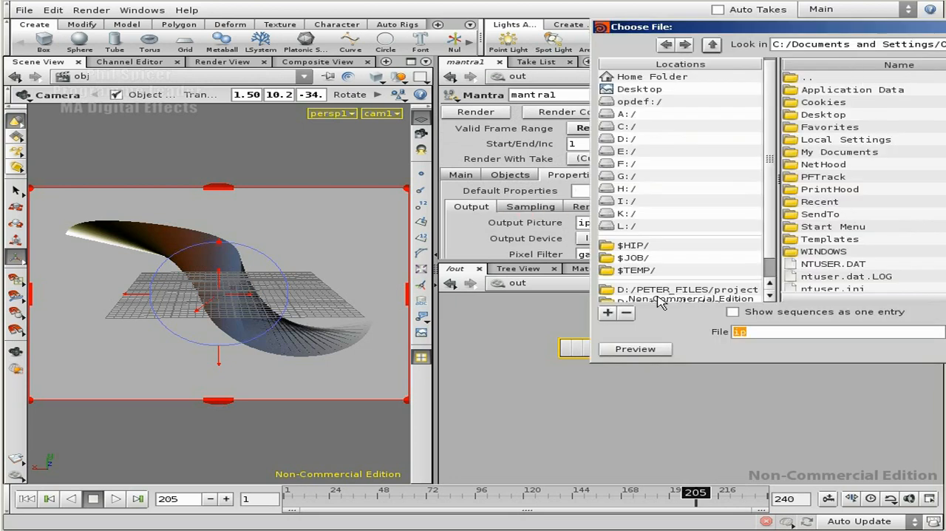
scroll(773, 231, "down", 2)
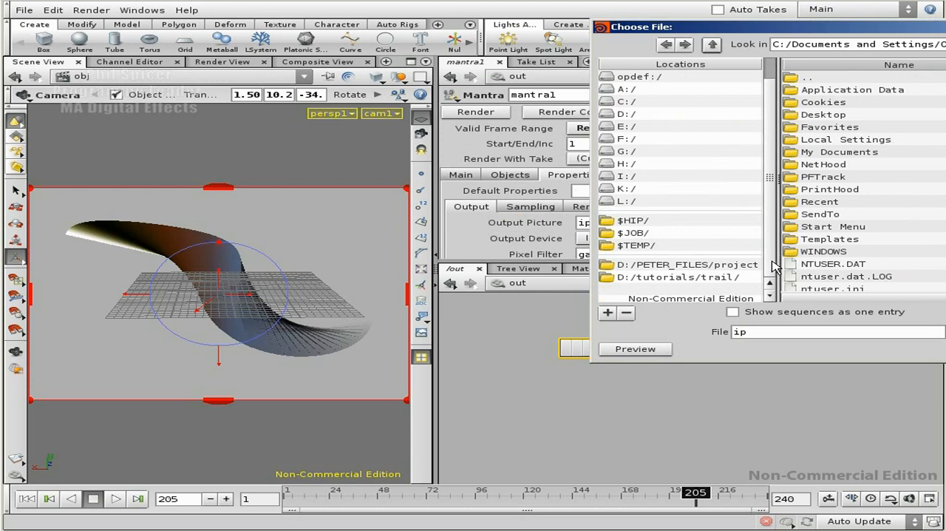
left_click(662, 279)
left_click(843, 102)
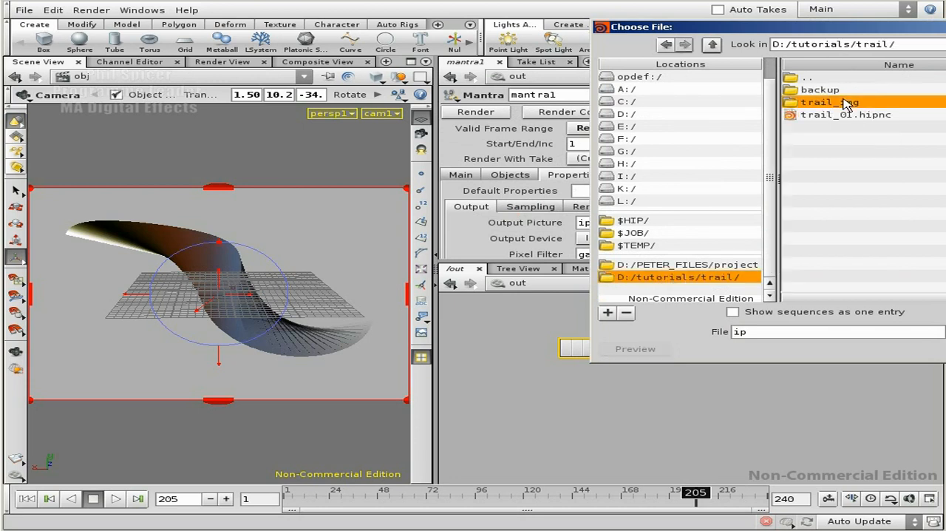
left_click_drag(865, 29, 529, 92)
double_click(500, 152)
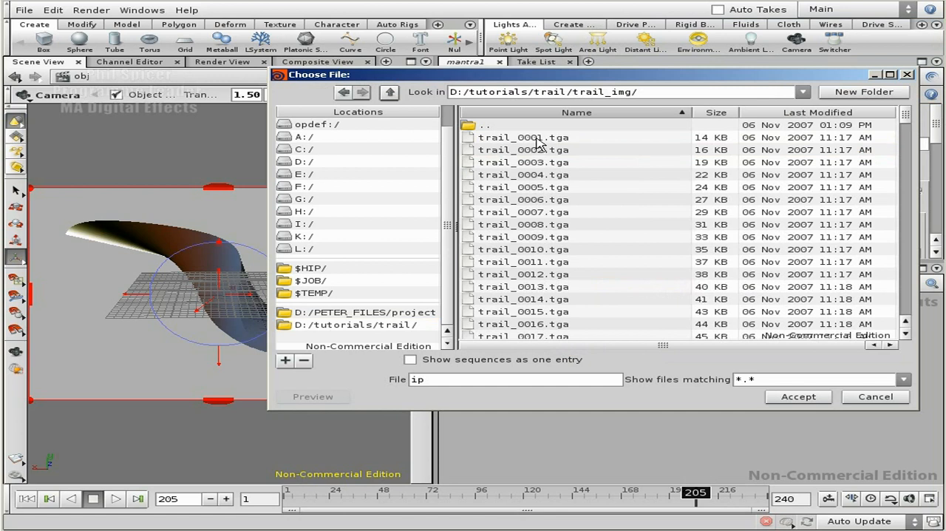
left_click(390, 92)
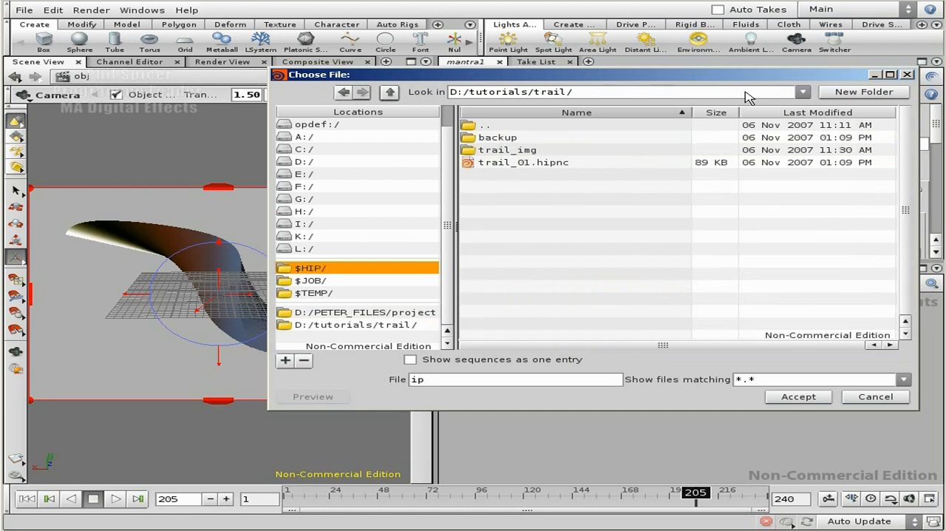
Create a folder named img inside D:/tutorials/trail/ and open it
left_click(864, 92)
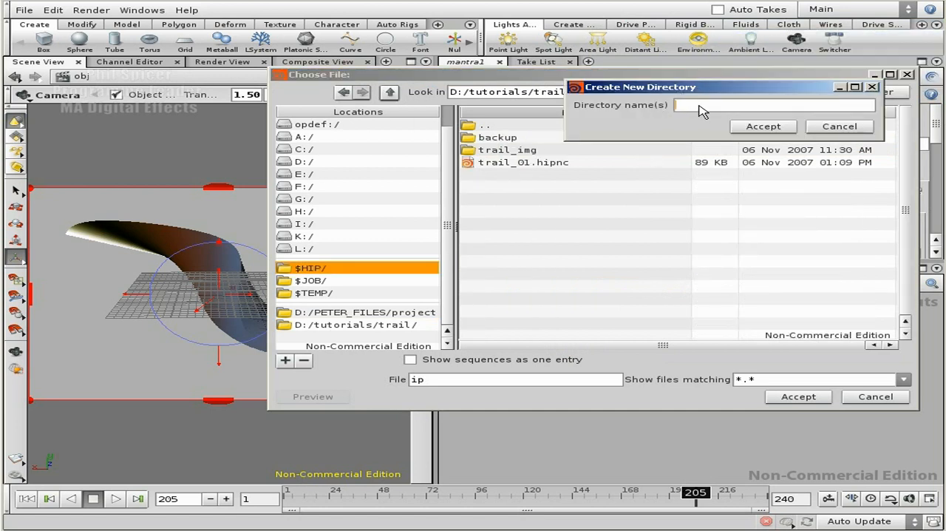
left_click(764, 127)
double_click(507, 150)
Name the output picture sequence trail_$F4.tga and accept it as mantra1's output path
double_click(417, 381)
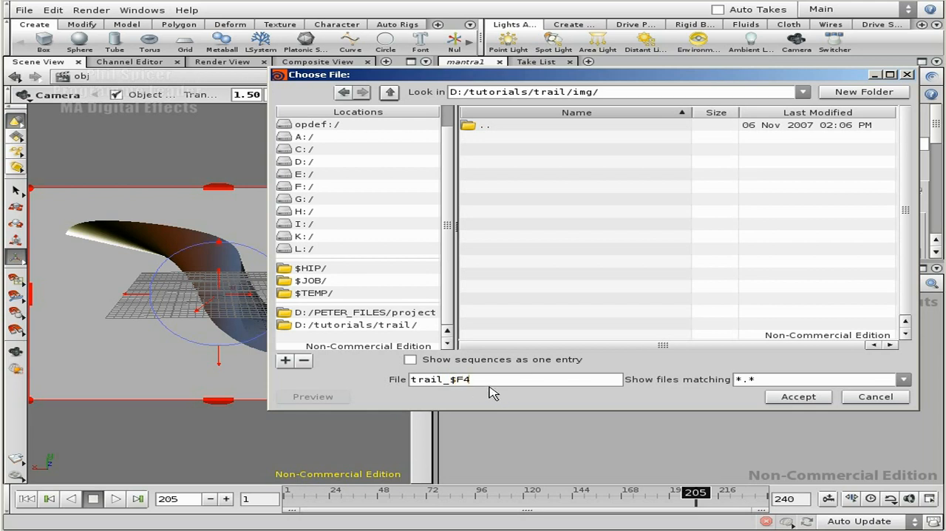
mouse_move(471, 380)
left_mouse_down()
mouse_move(456, 378)
mouse_move(464, 382)
left_mouse_up()
left_click(484, 387)
left_click(798, 396)
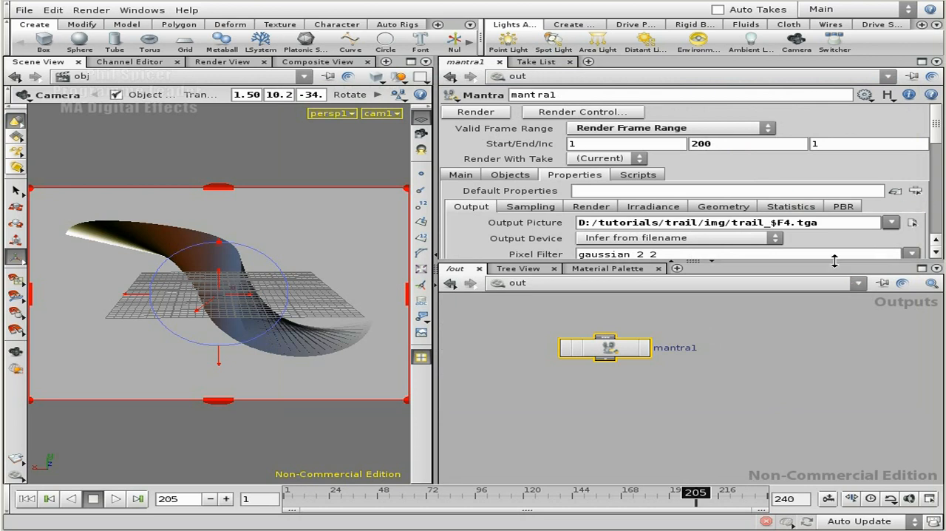
Examine mantra1's output, sampling, render, irradiance, geometry, statistics and PBR properties, along with its object and main settings
left_click_drag(839, 260, 838, 305)
left_click_drag(937, 151, 939, 180)
left_click(595, 135)
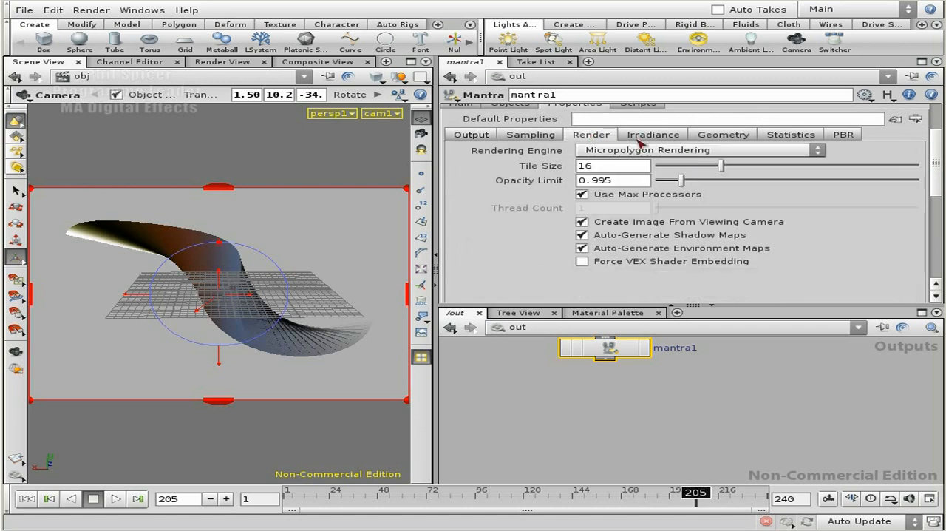
left_click(476, 135)
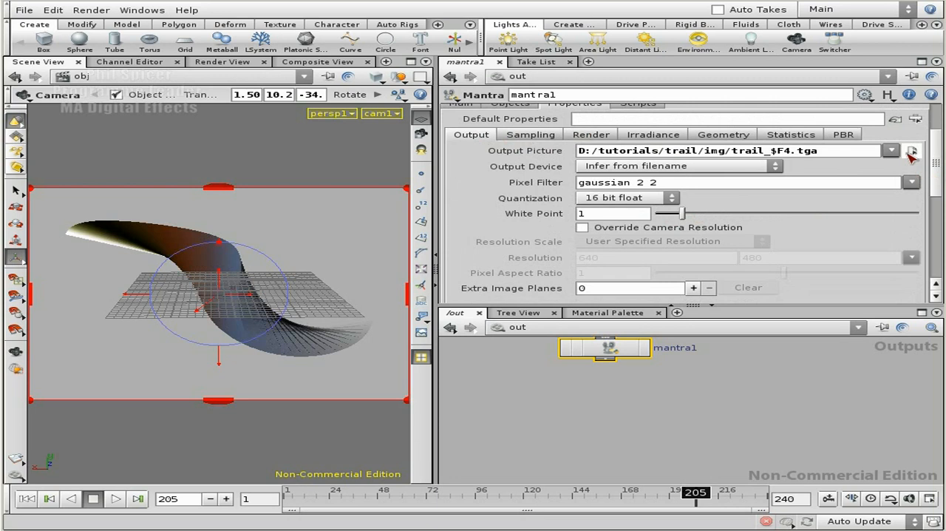
mouse_move(938, 152)
left_mouse_down()
mouse_move(935, 171)
mouse_move(930, 162)
left_mouse_up()
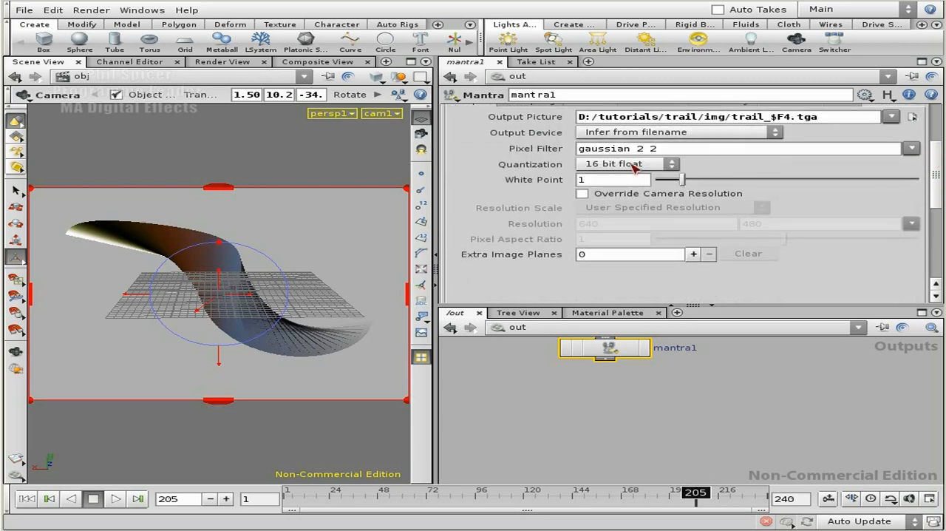
scroll(538, 193, "up", 2)
left_click(543, 160)
scroll(776, 233, "down", 3)
scroll(761, 207, "up", 2)
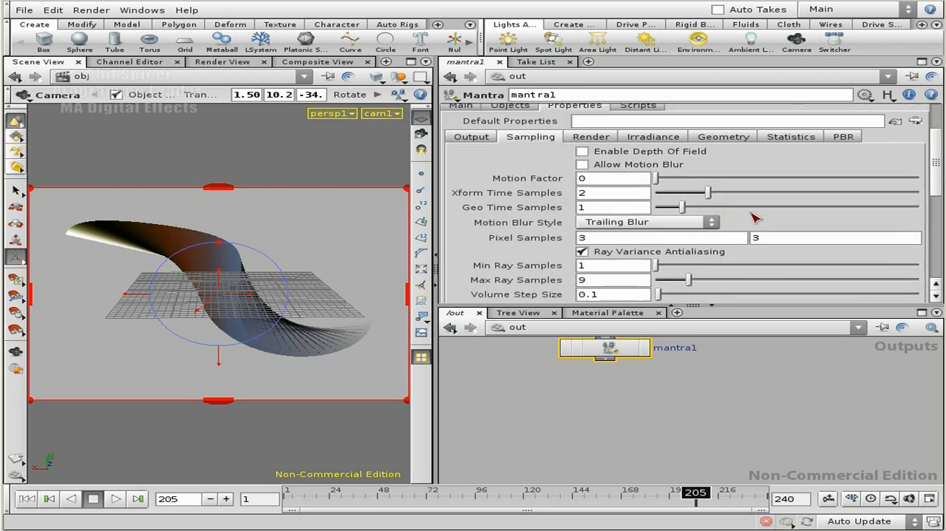
left_click(589, 136)
left_click(673, 139)
left_click(739, 139)
left_click(789, 139)
left_click(843, 139)
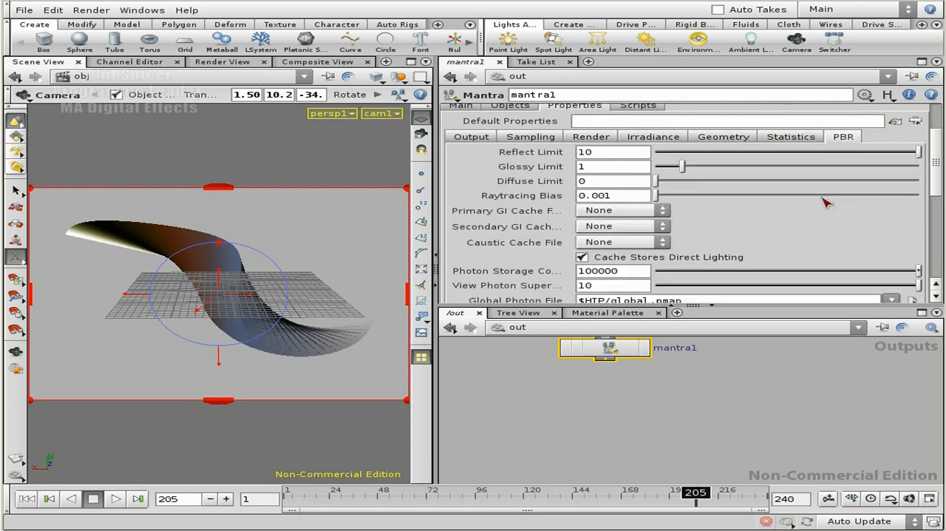
scroll(491, 148, "up", 1)
scroll(491, 148, "up", 3)
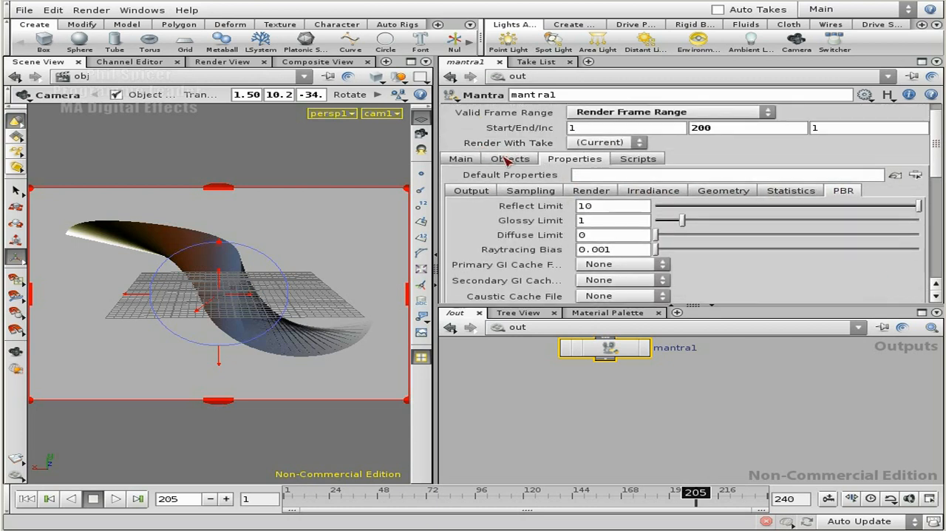
left_click(510, 158)
left_click(461, 158)
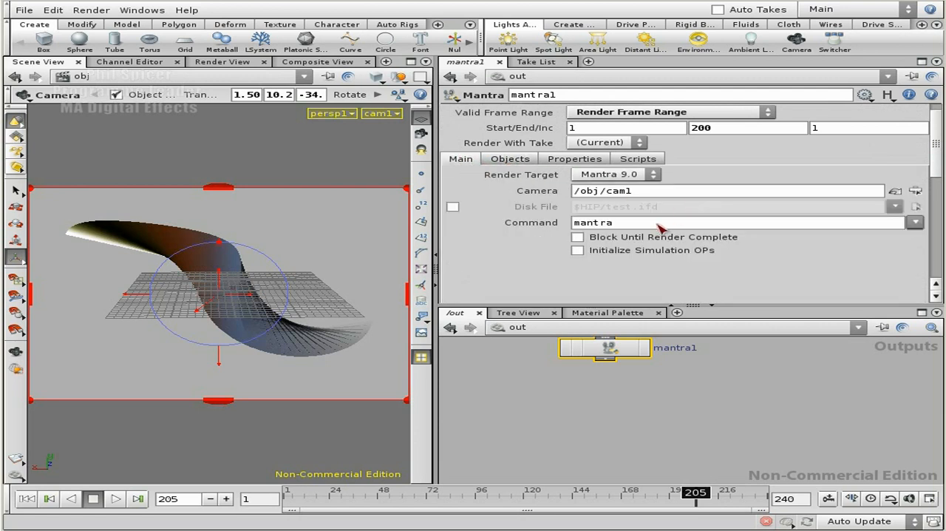
left_click(599, 159)
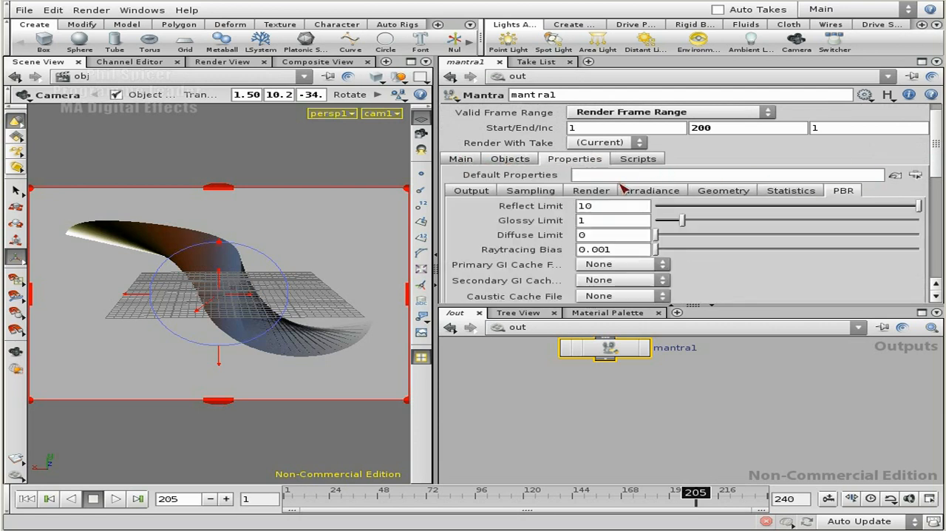
Set mantra1's render command to mantra -n 4 and return to its render properties
left_click(460, 159)
left_click(661, 224)
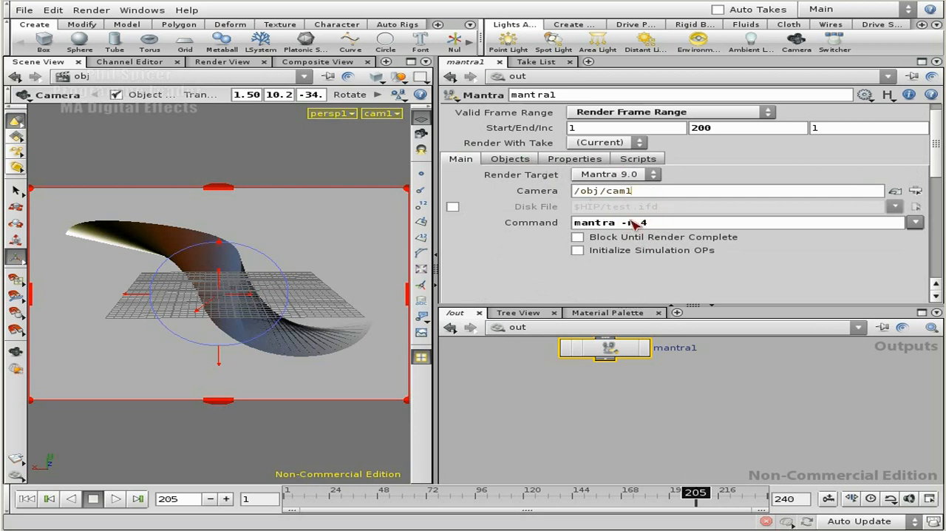
left_click(517, 160)
left_click(580, 160)
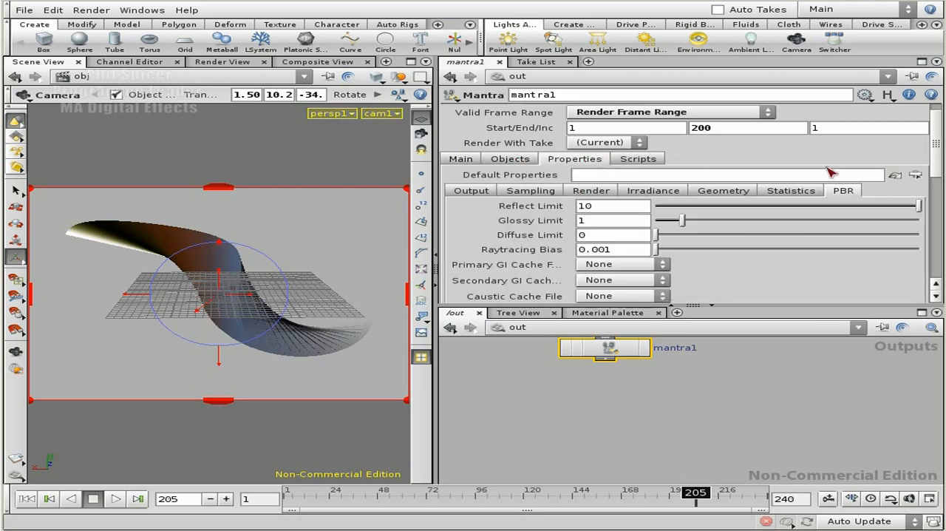
Disable Use Max Processors in mantra1's render properties, then check the -n 4 thread option in its main render command
left_click(608, 190)
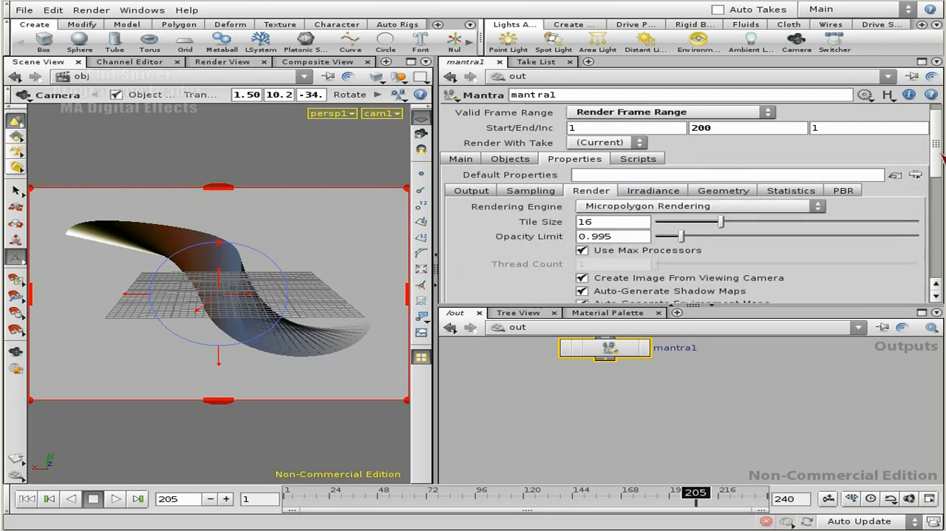
scroll(941, 157, "down", 3)
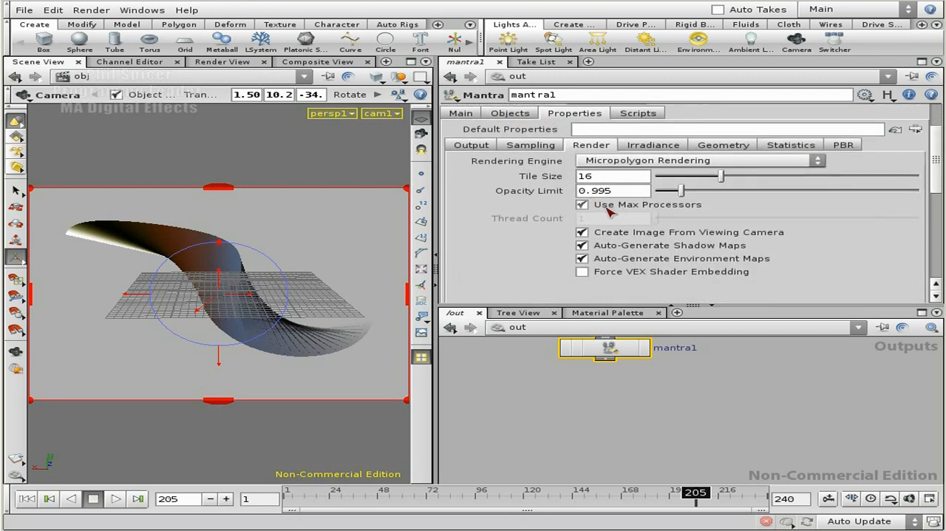
left_click(623, 207)
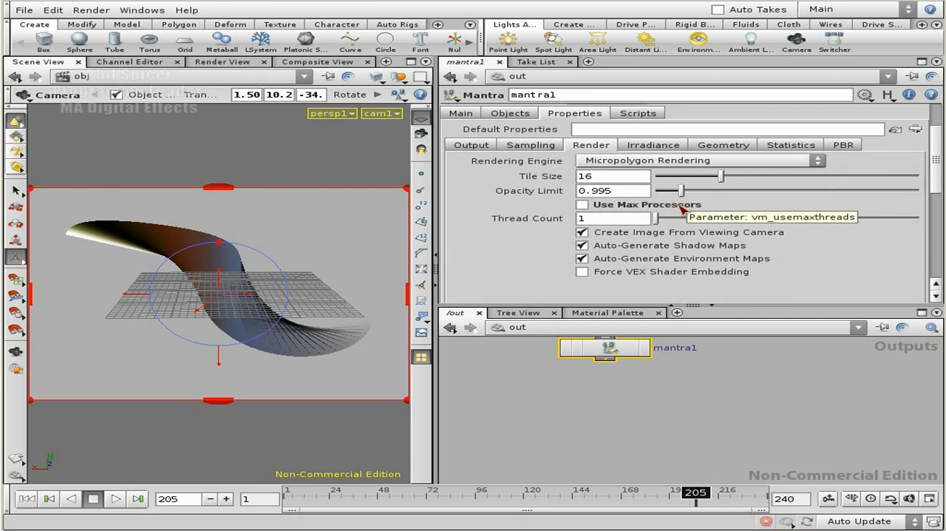
scroll(935, 172, "up", 3)
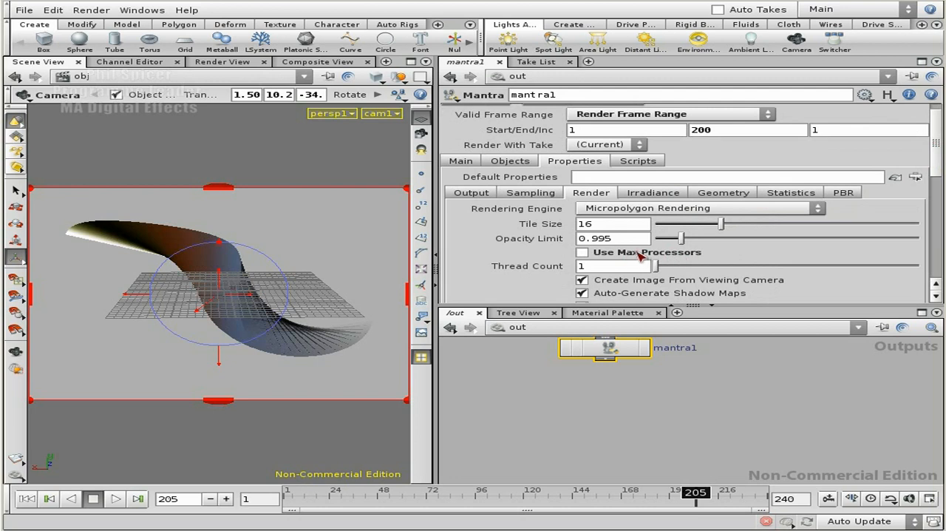
left_click(462, 161)
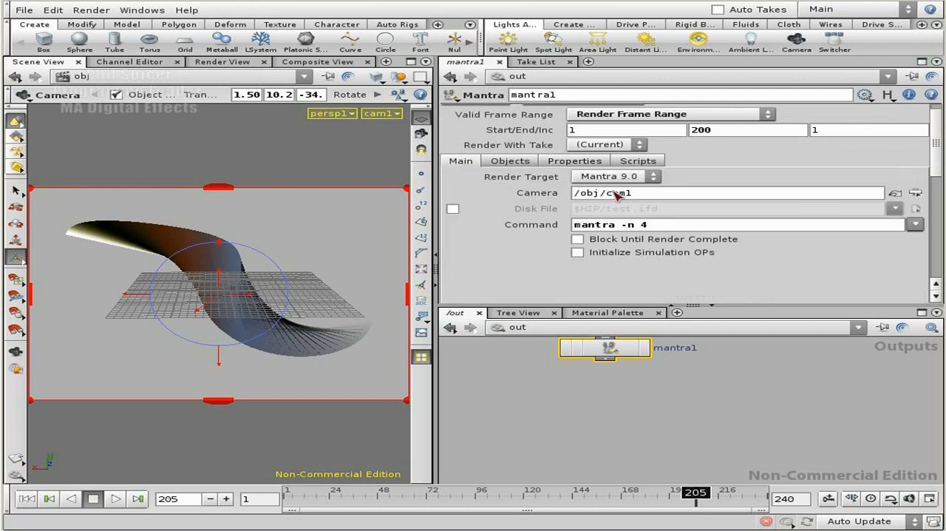
left_click_drag(669, 226, 615, 226)
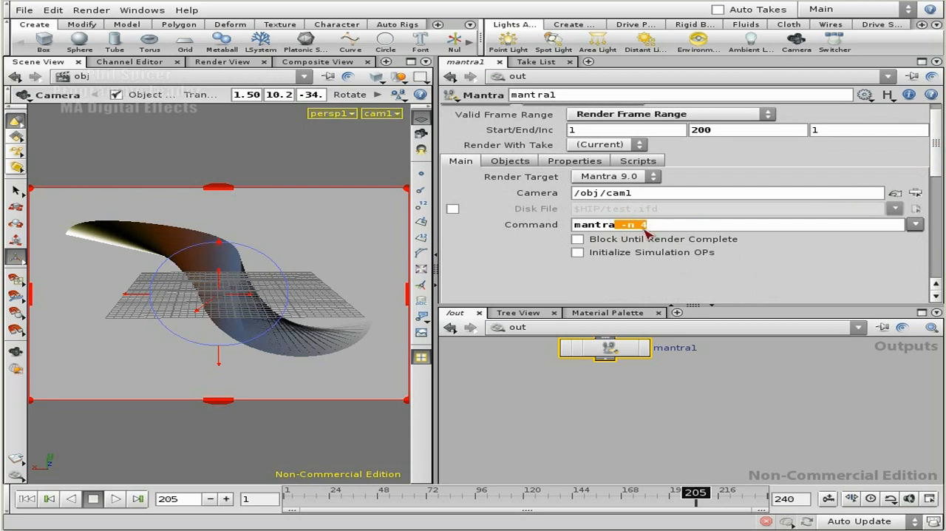
left_click(666, 229)
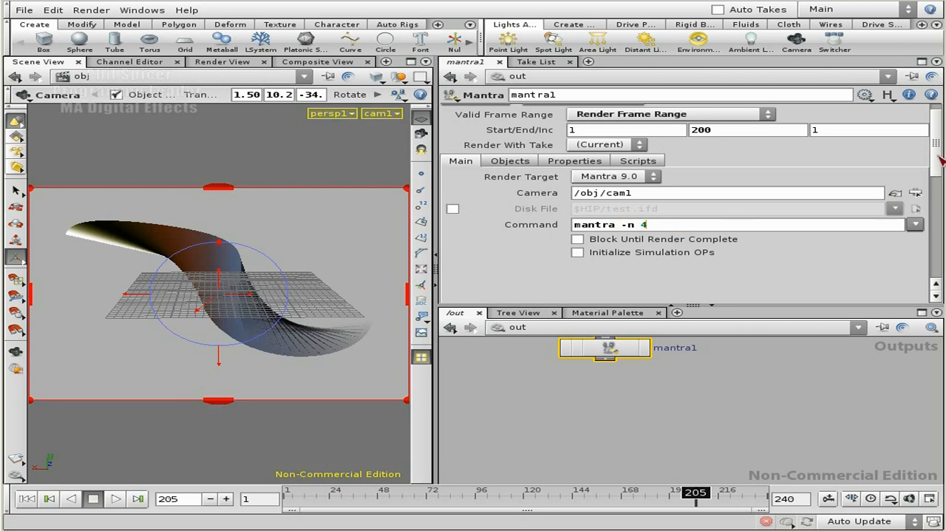
scroll(942, 159, "up", 1)
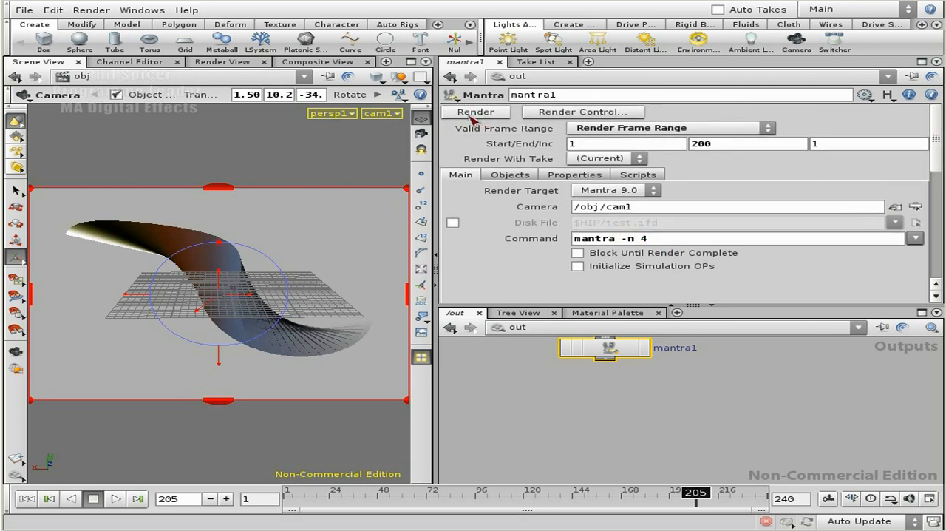